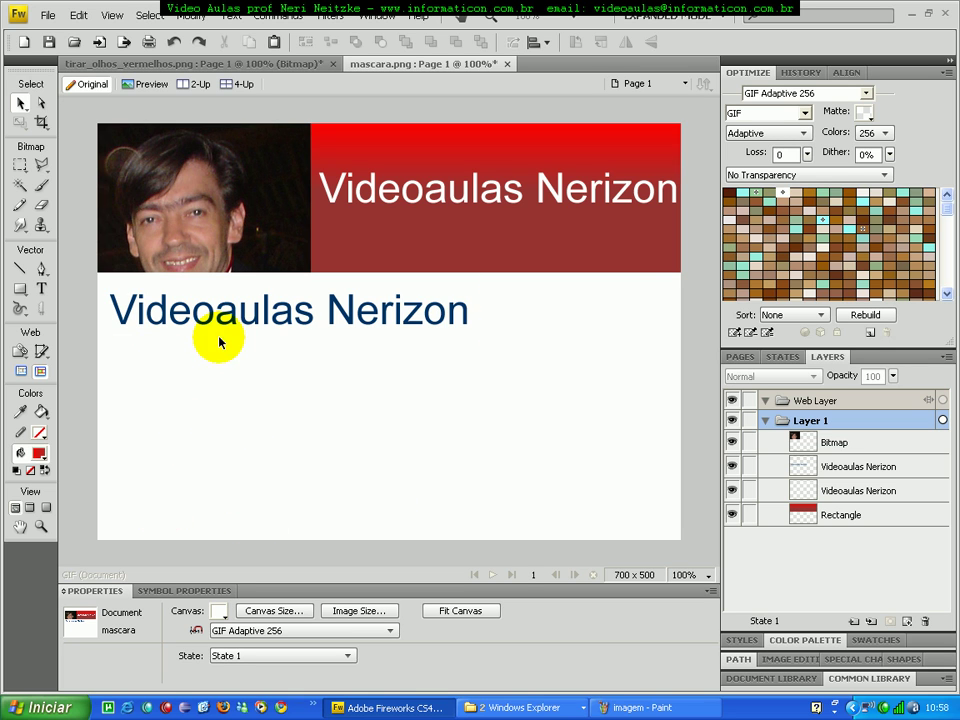
Create a new 600 × 400 pixel document with a white canvas
{"action": "left_click", "coordinate": [23, 43]}
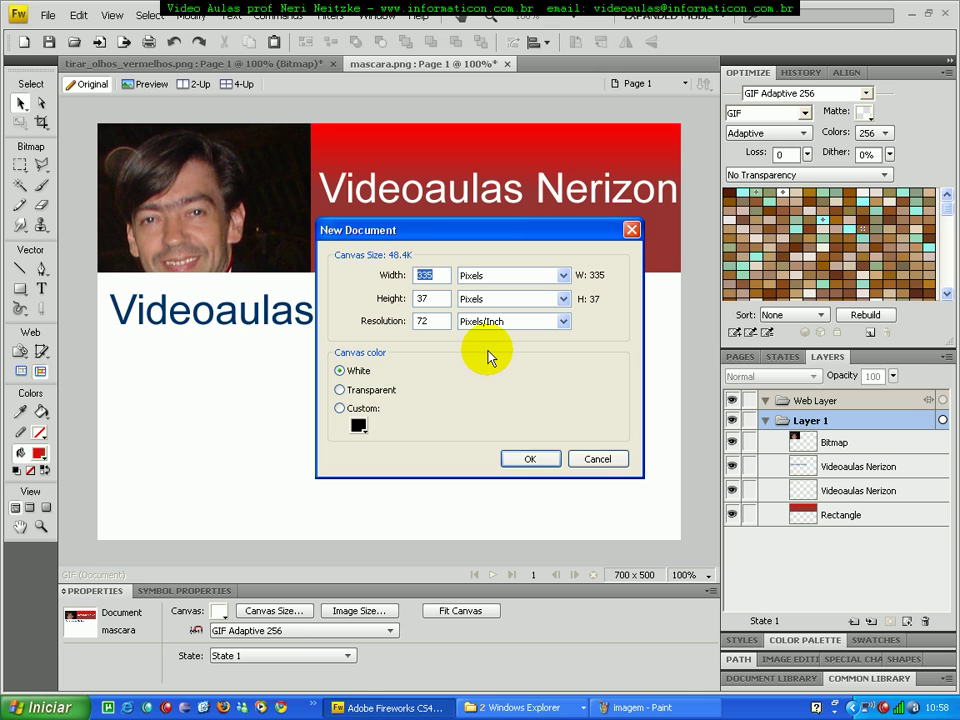
{"action": "type", "text": "600"}
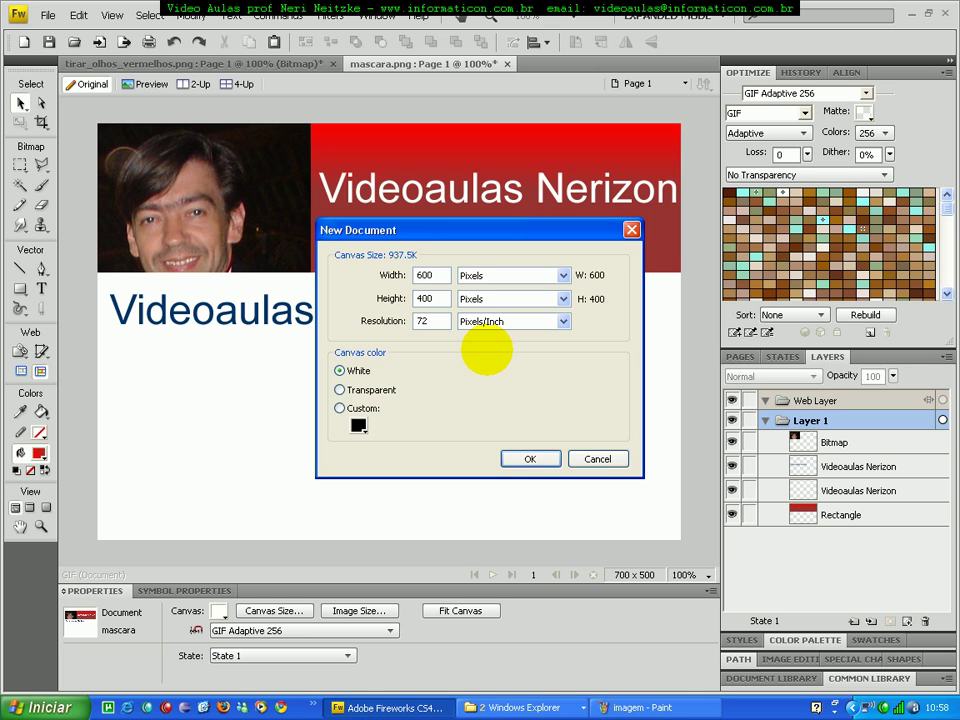
{"action": "key", "text": "Return"}
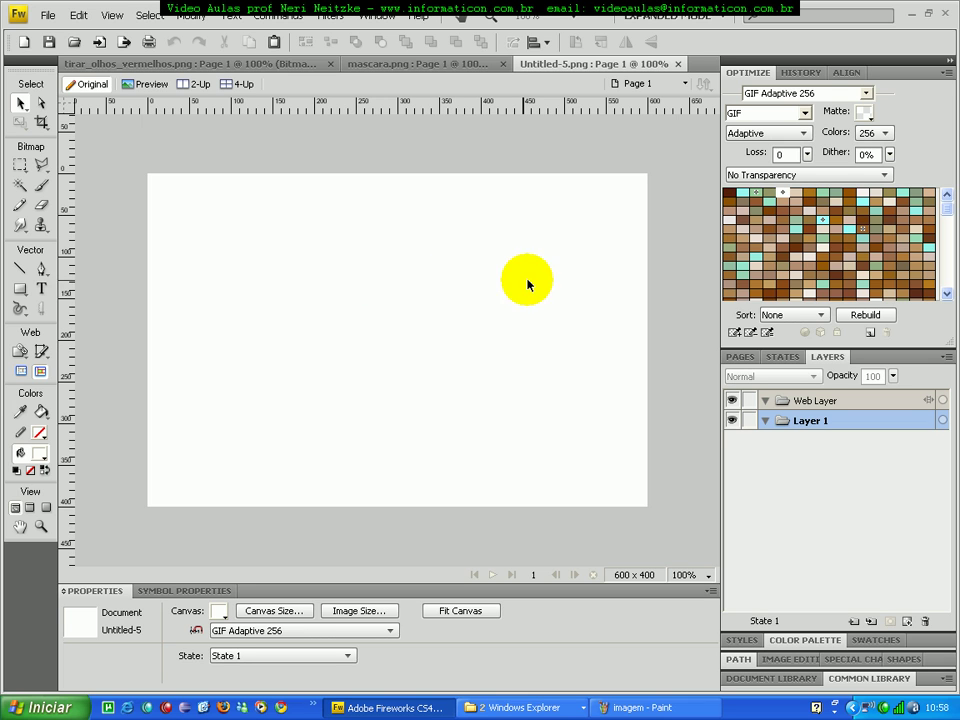
{"action": "left_click", "coordinate": [276, 611]}
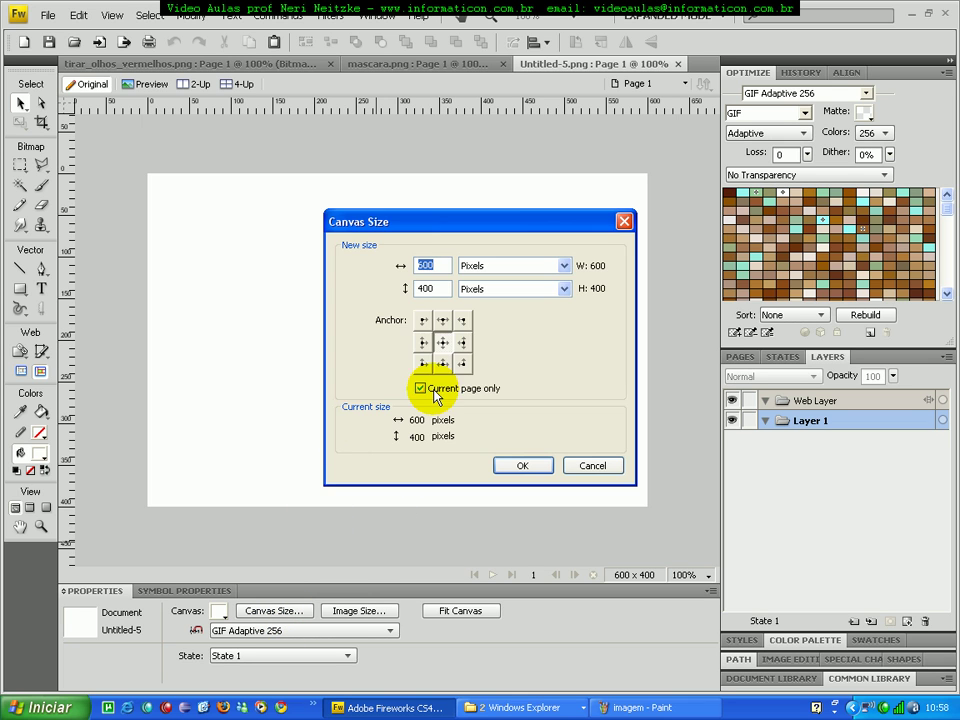
{"action": "key", "text": "Escape"}
Try dark green #003300 and black as the canvas colour, and set the canvas back to white
{"action": "left_click", "coordinate": [218, 611]}
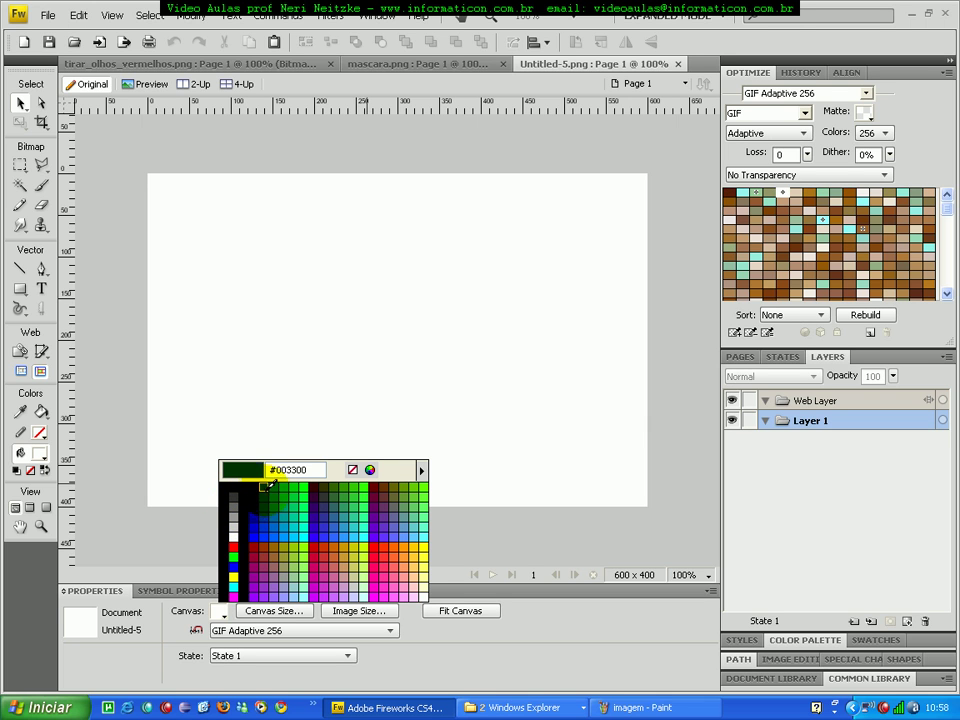
{"action": "left_click", "coordinate": [264, 486]}
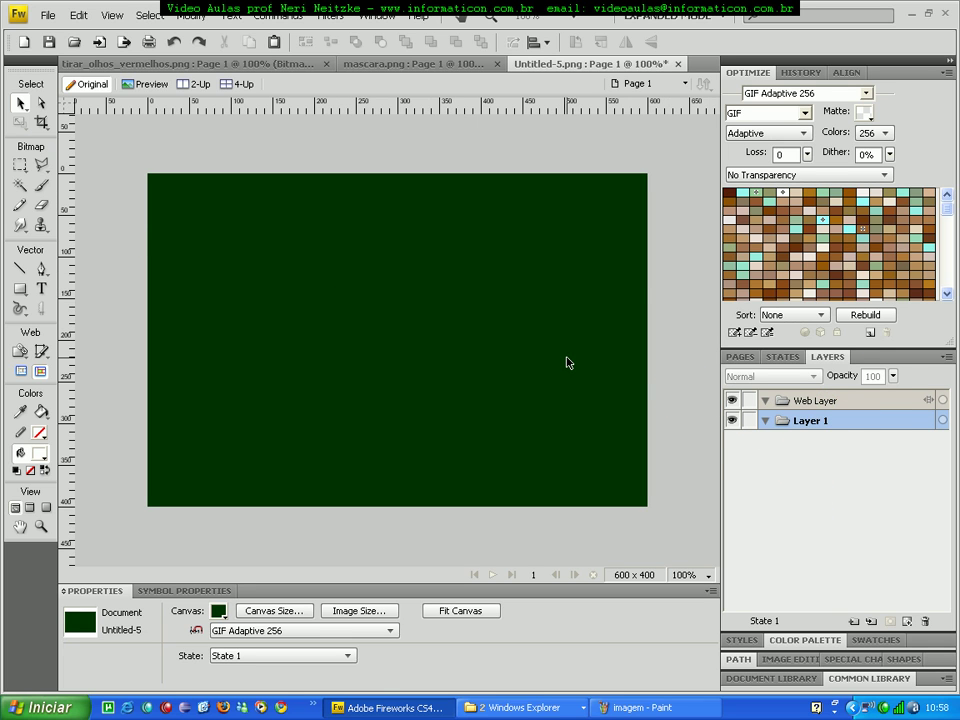
{"action": "left_click", "coordinate": [42, 289]}
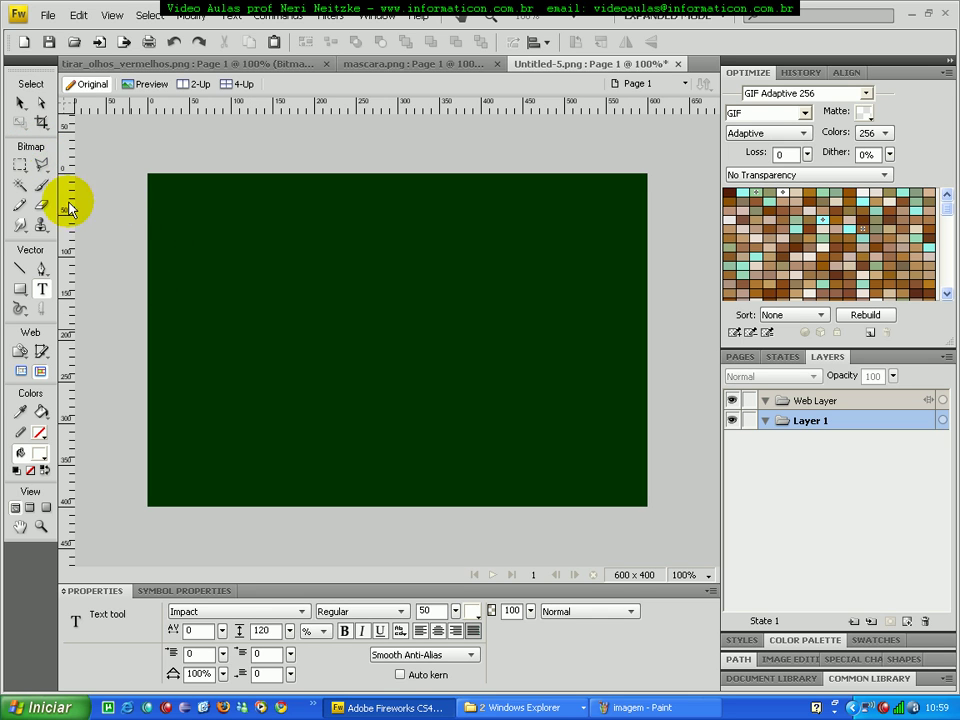
{"action": "left_click", "coordinate": [20, 103]}
{"action": "left_click", "coordinate": [218, 612]}
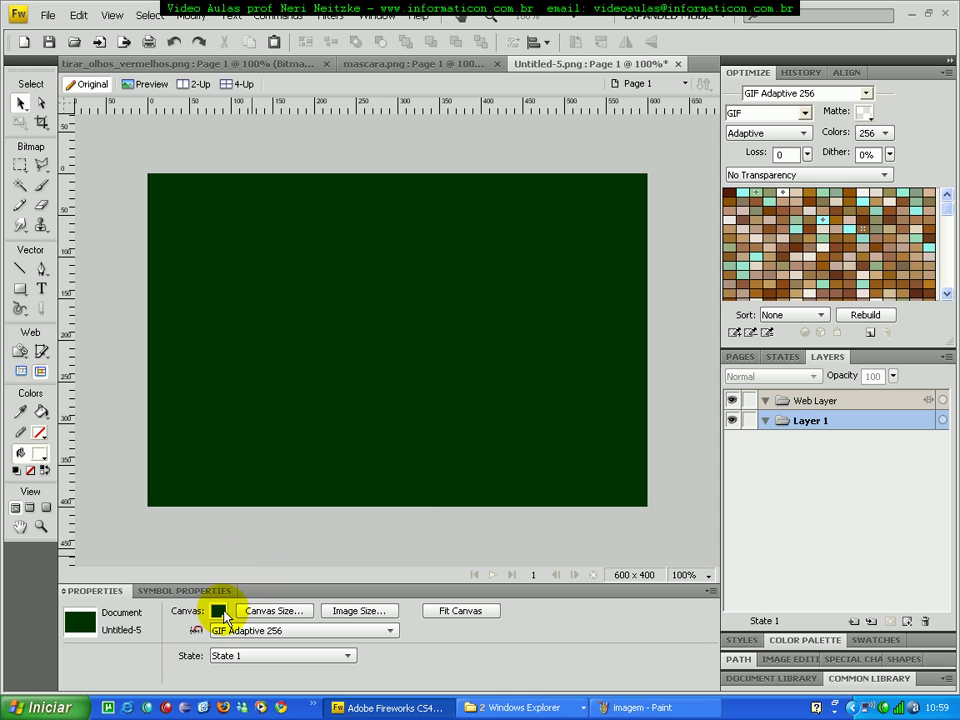
{"action": "left_click", "coordinate": [233, 487]}
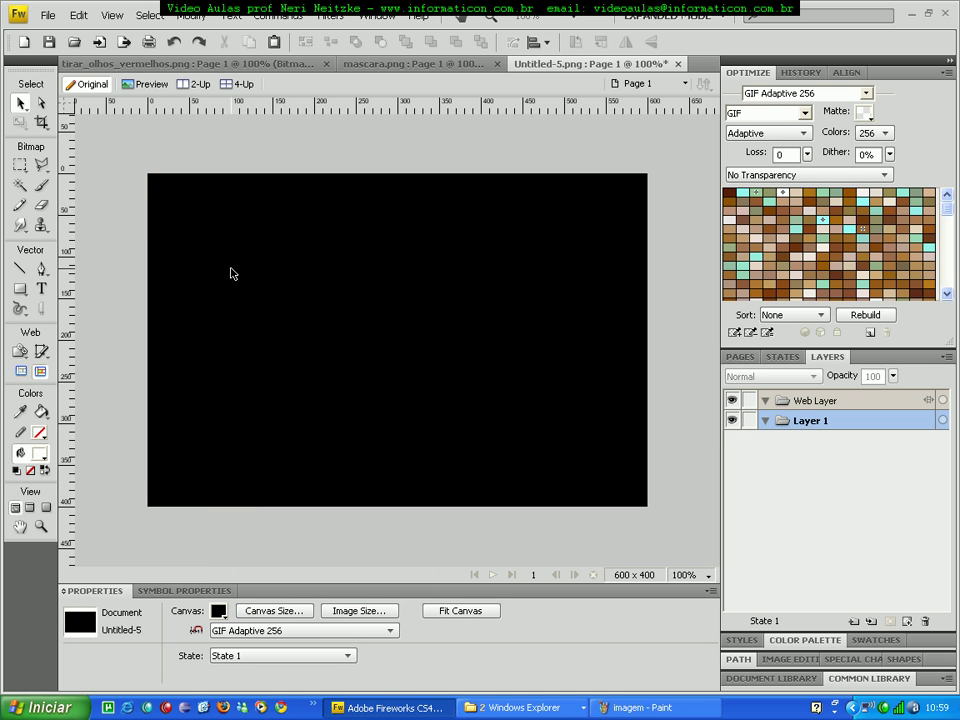
{"action": "left_click", "coordinate": [218, 612]}
{"action": "left_click", "coordinate": [238, 533]}
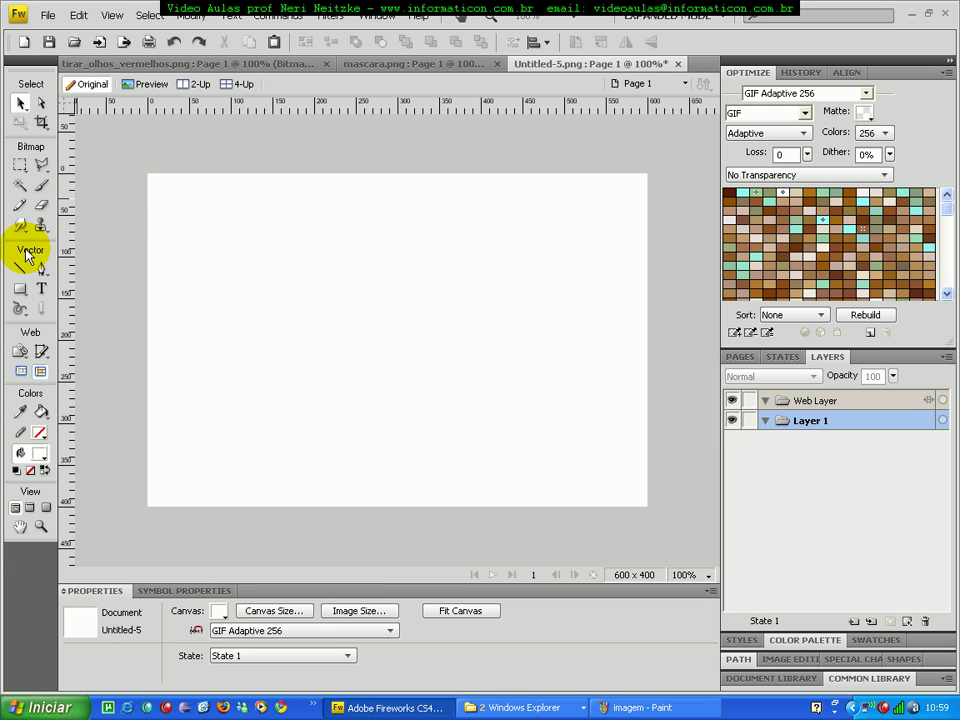
Draw a rectangle about 594 × 103 pixels along the canvas's upper edge and fill it with black
{"action": "left_click", "coordinate": [19, 288]}
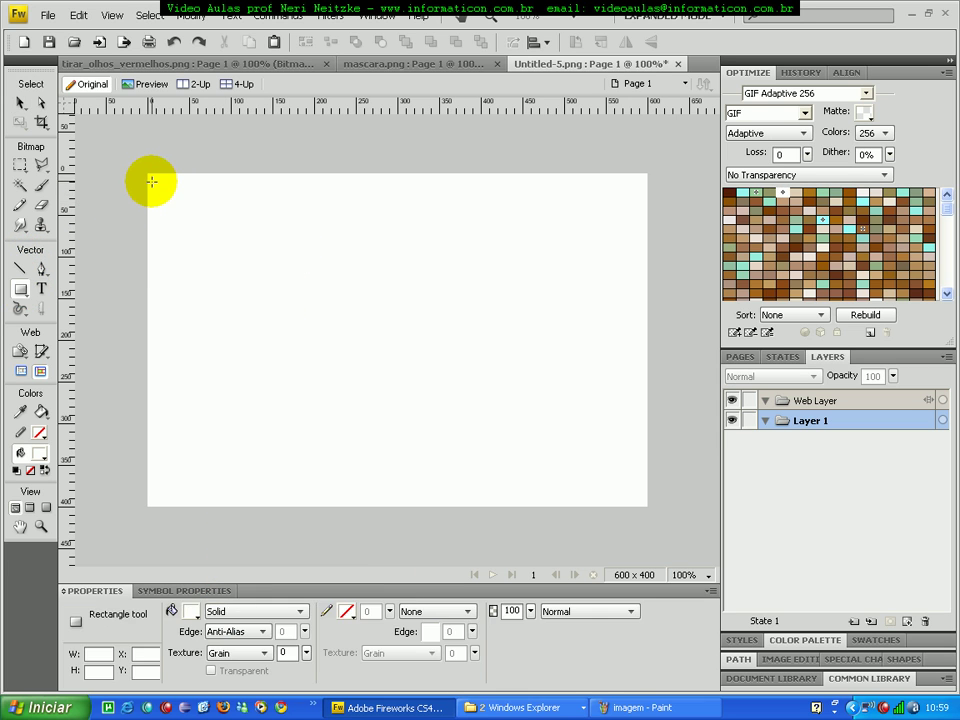
{"action": "mouse_move", "coordinate": [151, 179]}
{"action": "left_mouse_down"}
{"action": "mouse_move", "coordinate": [195, 208]}
{"action": "mouse_move", "coordinate": [478, 272]}
{"action": "mouse_move", "coordinate": [645, 265]}
{"action": "left_mouse_up"}
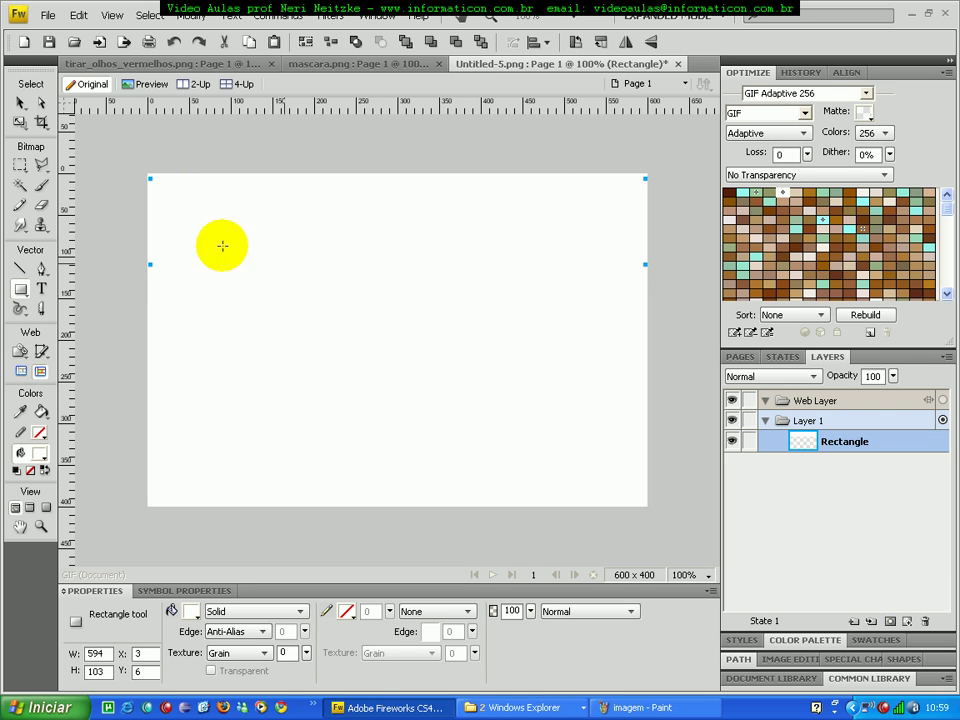
{"action": "left_click", "coordinate": [197, 614]}
{"action": "left_click", "coordinate": [205, 489]}
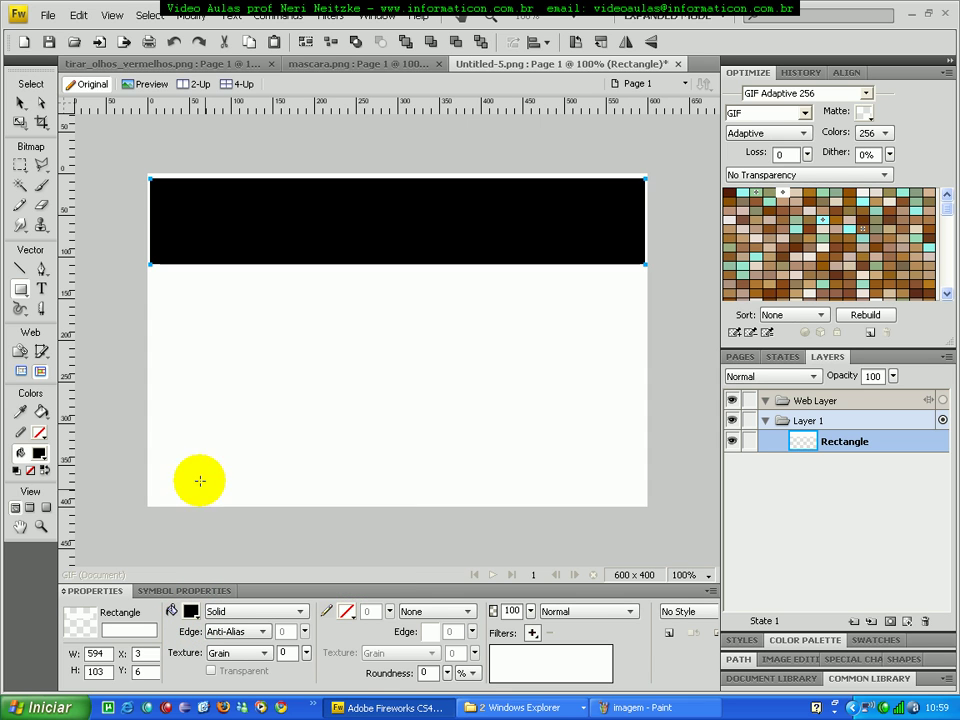
Move the black rectangle to the canvas origin at X 0, Y 0 and set its width to 600 pixels
{"action": "left_click", "coordinate": [21, 101]}
{"action": "left_click_drag", "start_coordinate": [191, 200], "coordinate": [184, 196]}
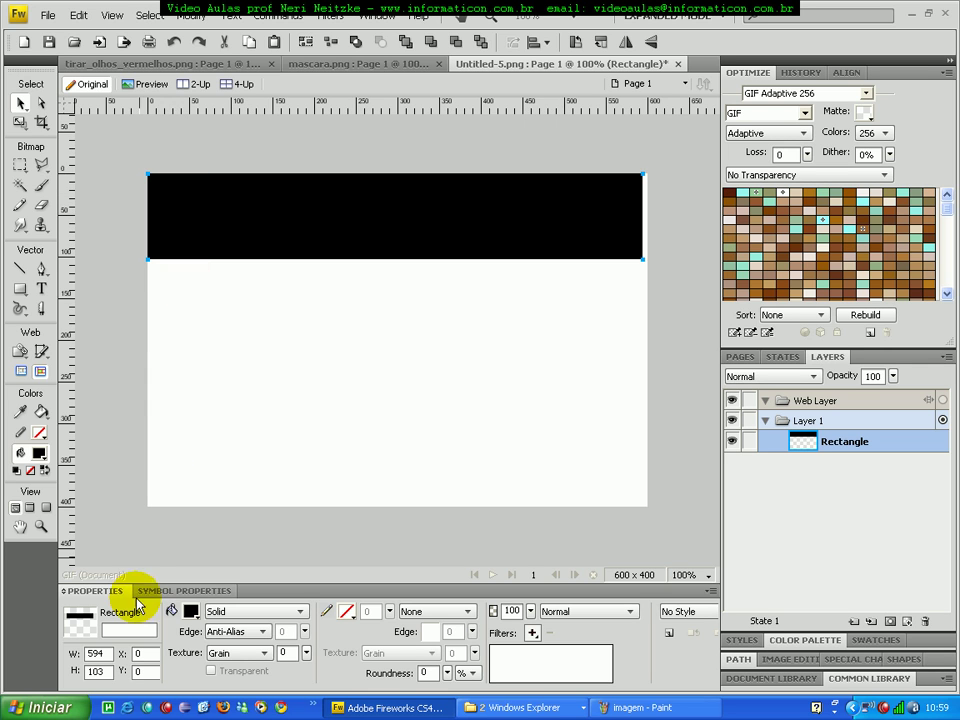
{"action": "left_click_drag", "start_coordinate": [642, 262], "coordinate": [643, 258]}
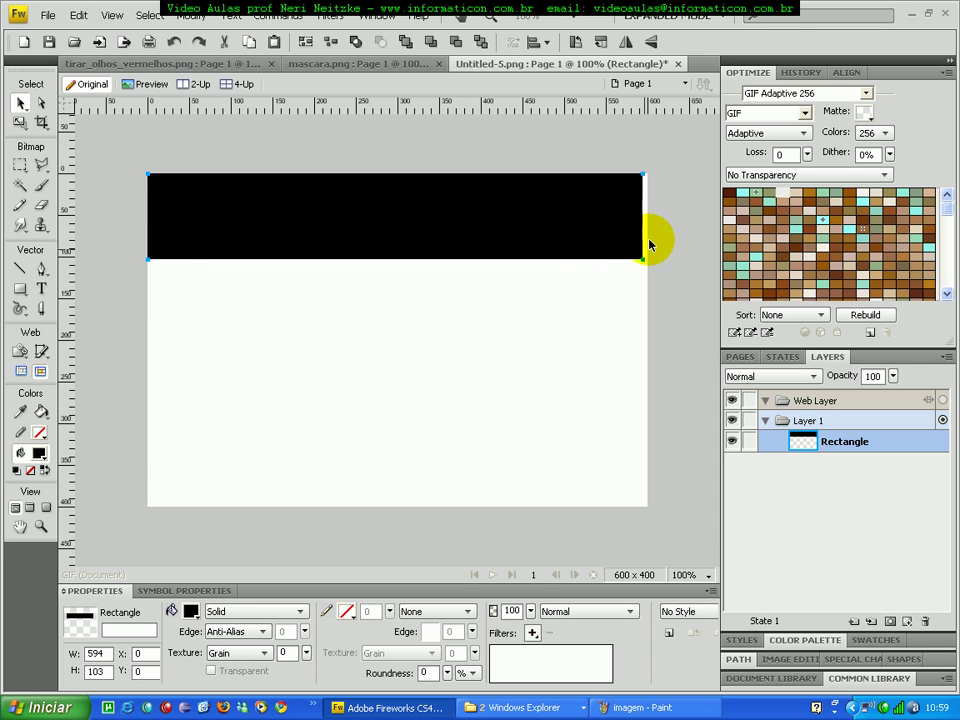
{"action": "double_click", "coordinate": [100, 652]}
{"action": "type", "text": "600"}
{"action": "key", "text": "Return"}
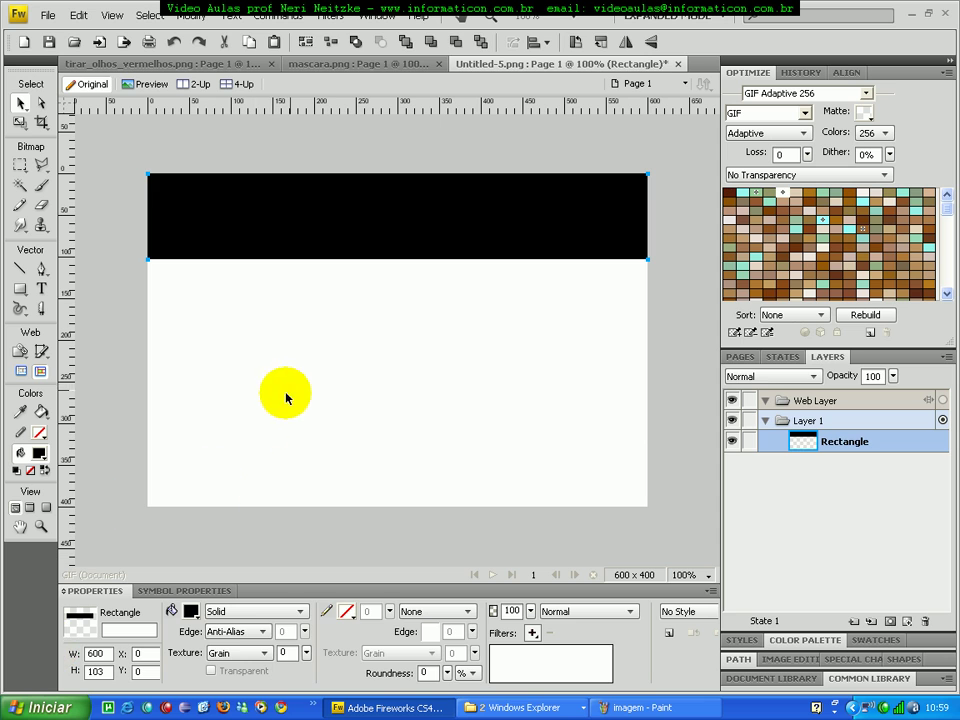
{"action": "left_click", "coordinate": [299, 391]}
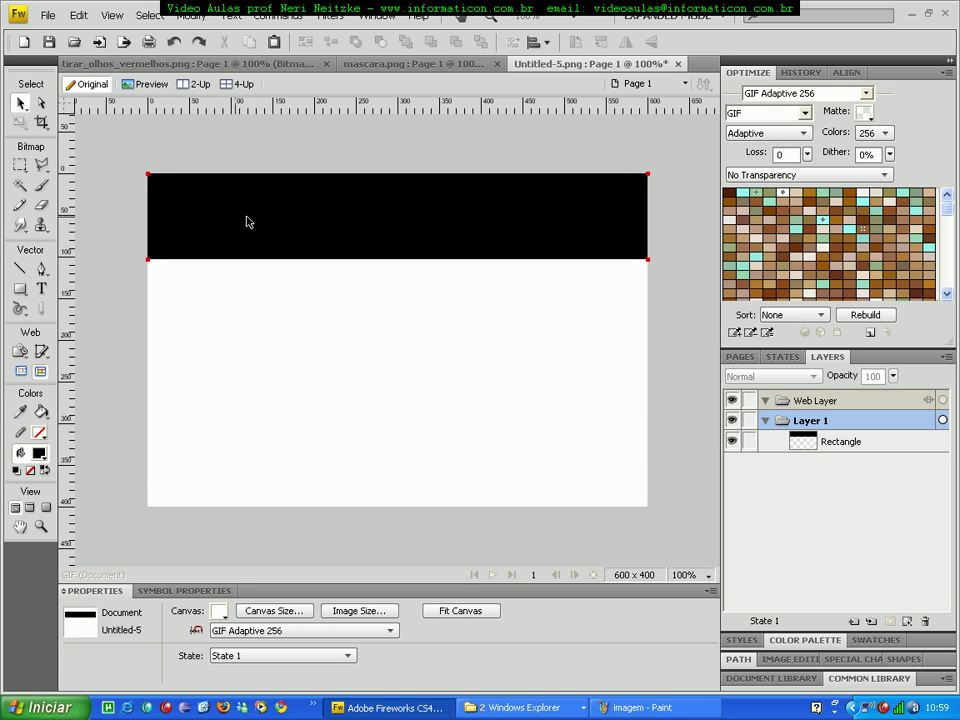
Add the text "Videoaulas Neri" in white Arial, size 50, on the black rectangle
{"action": "left_click", "coordinate": [42, 289]}
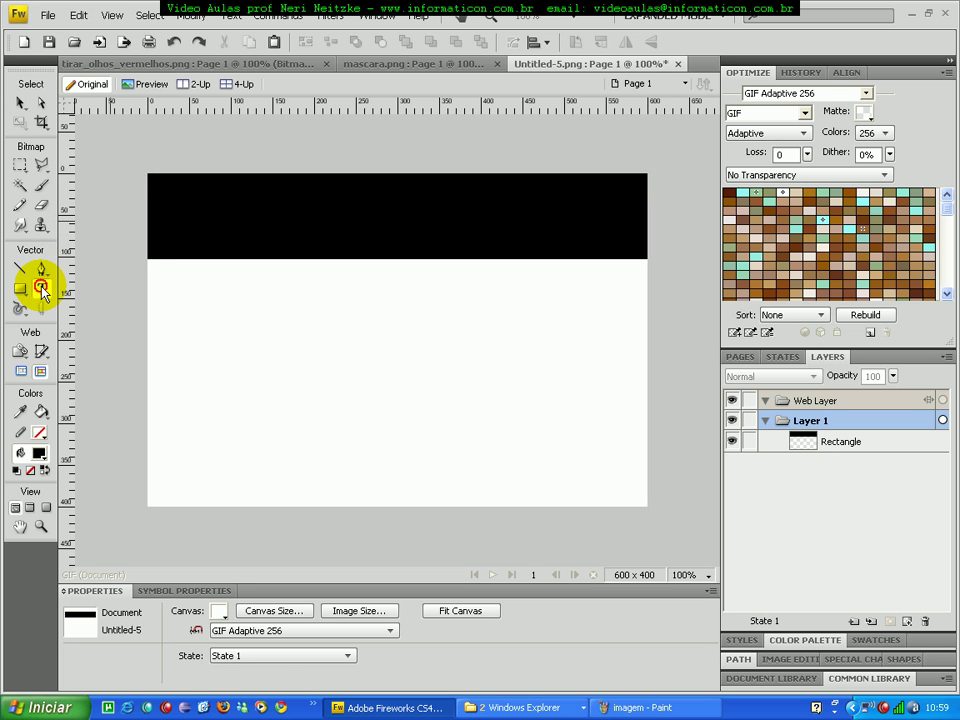
{"action": "left_click", "coordinate": [284, 211]}
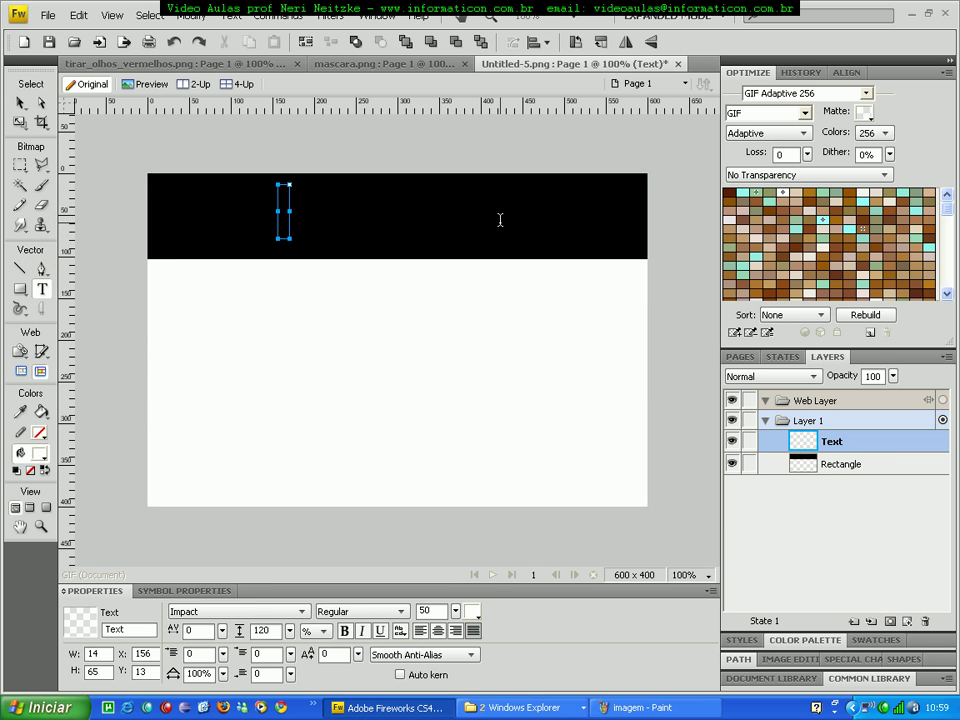
{"action": "left_click", "coordinate": [301, 611]}
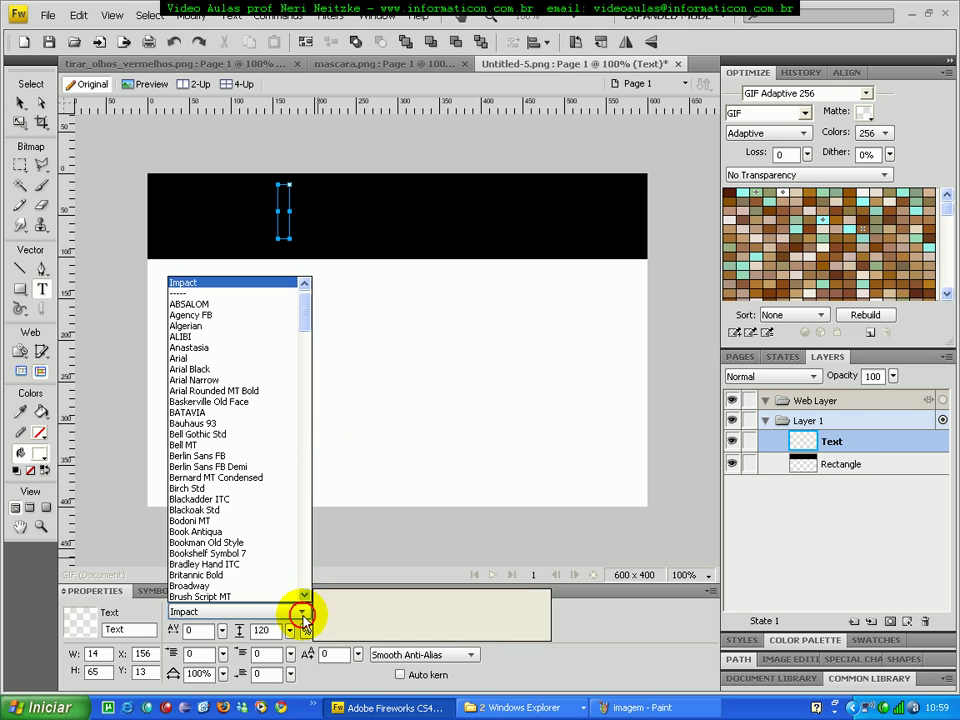
{"action": "left_click", "coordinate": [209, 357]}
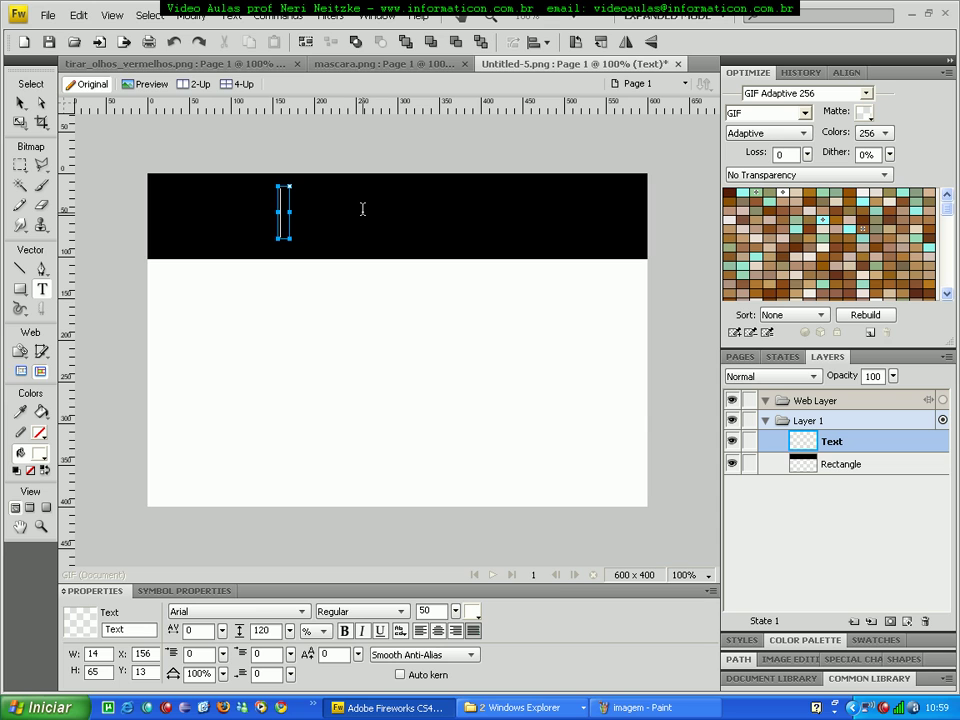
{"action": "type", "text": "vIDEOA"}
{"action": "key", "text": "BackSpace"}
{"action": "key", "text": "BackSpace"}
{"action": "key", "text": "BackSpace"}
{"action": "key", "text": "BackSpace"}
{"action": "key", "text": "BackSpace"}
{"action": "key", "text": "BackSpace"}
{"action": "type", "text": "Video"}
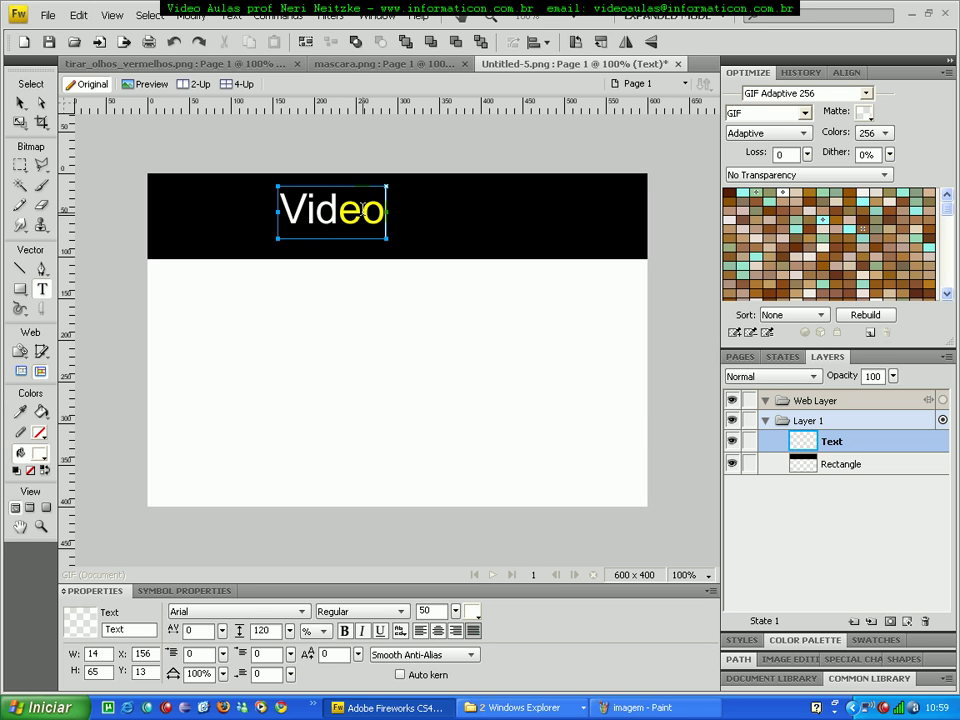
{"action": "type", "text": "aulas Neri"}
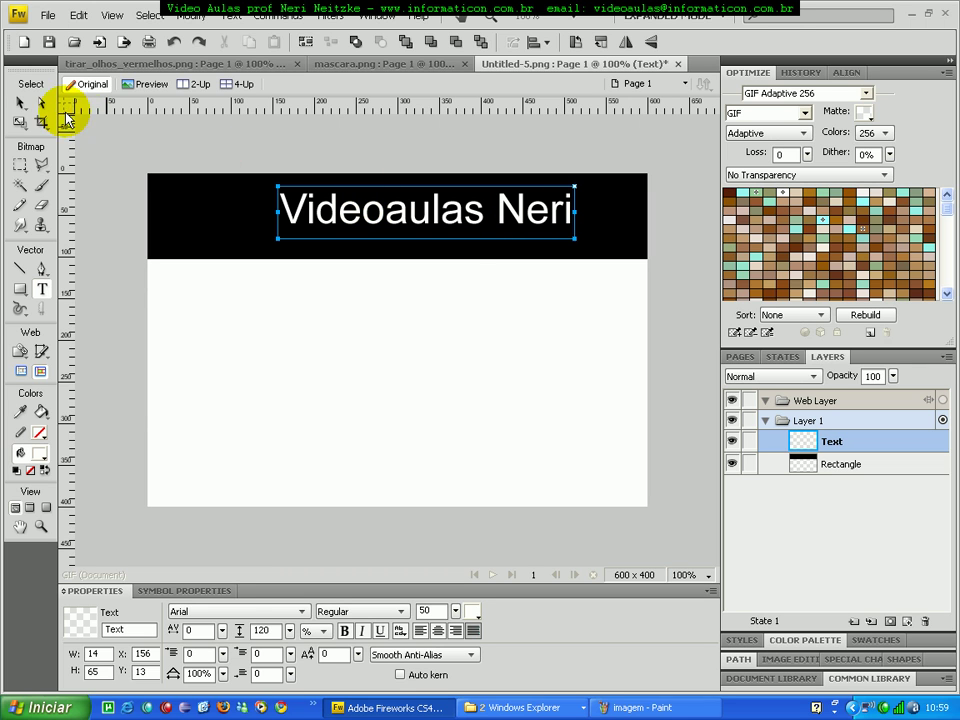
{"action": "left_click", "coordinate": [20, 103]}
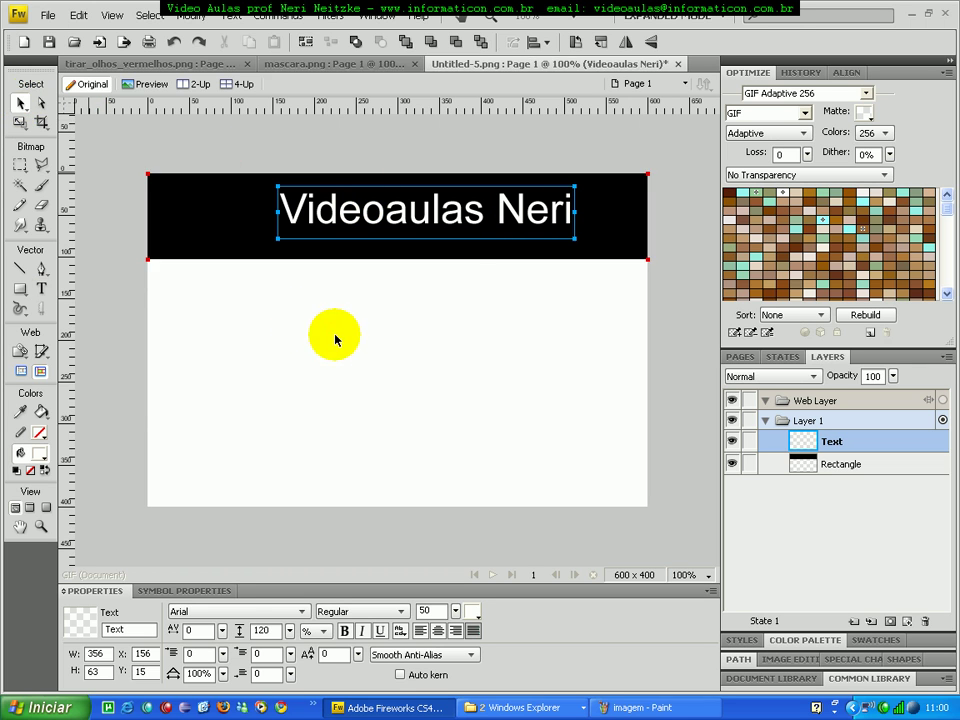
Move the text toward the right end of the black rectangle, to about X 204, Y 20
{"action": "left_click", "coordinate": [357, 215]}
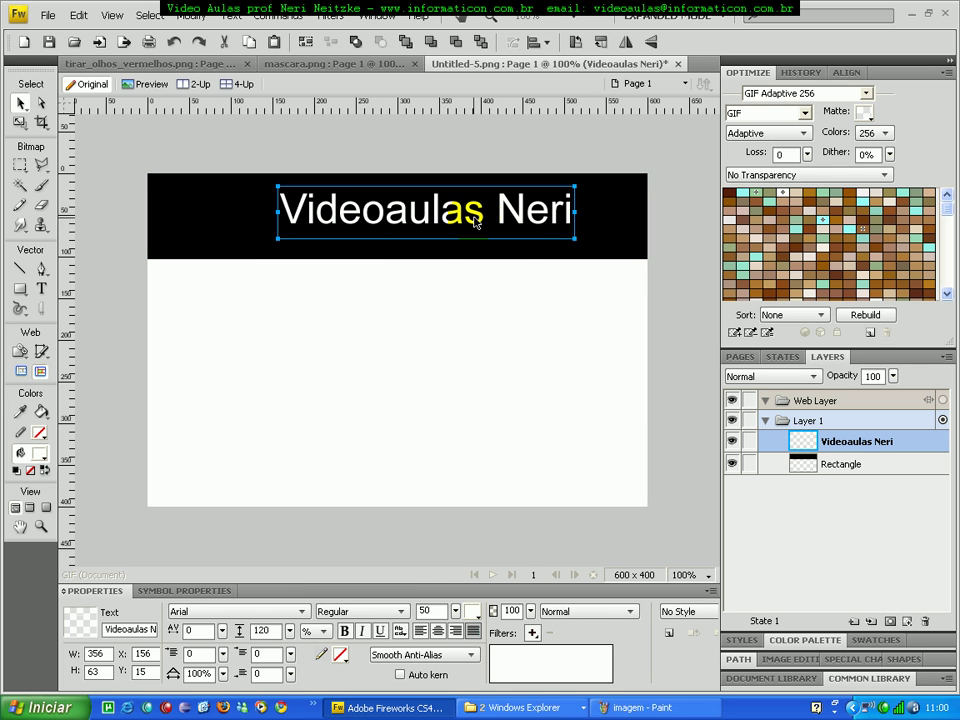
{"action": "left_click_drag", "start_coordinate": [466, 222], "coordinate": [511, 228]}
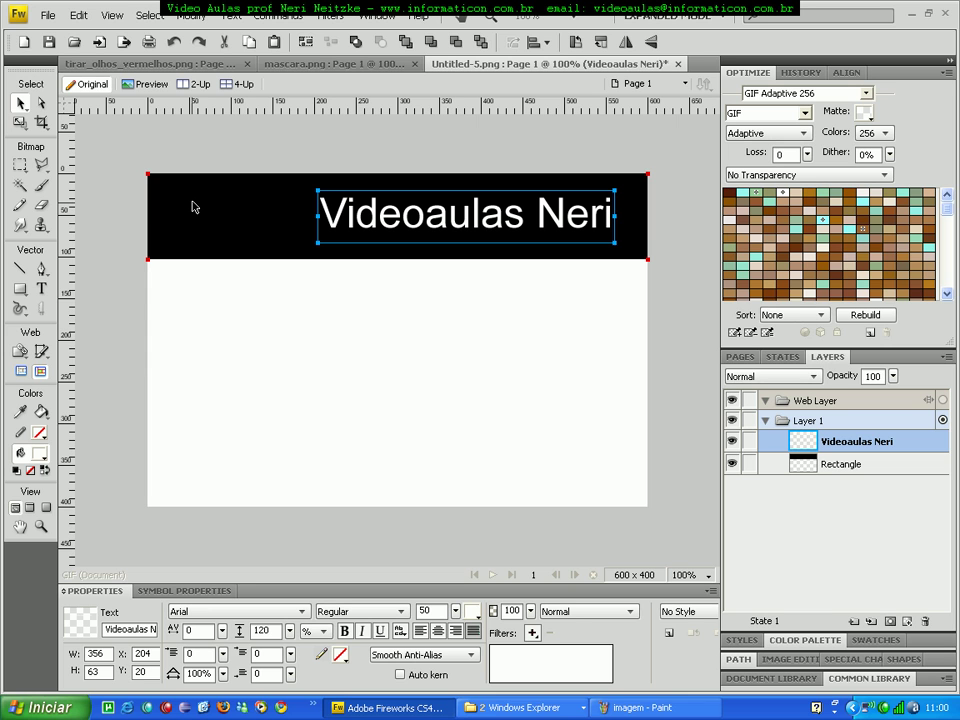
{"action": "left_click", "coordinate": [450, 343]}
Change the colour of the banner text to red
{"action": "left_click", "coordinate": [450, 229]}
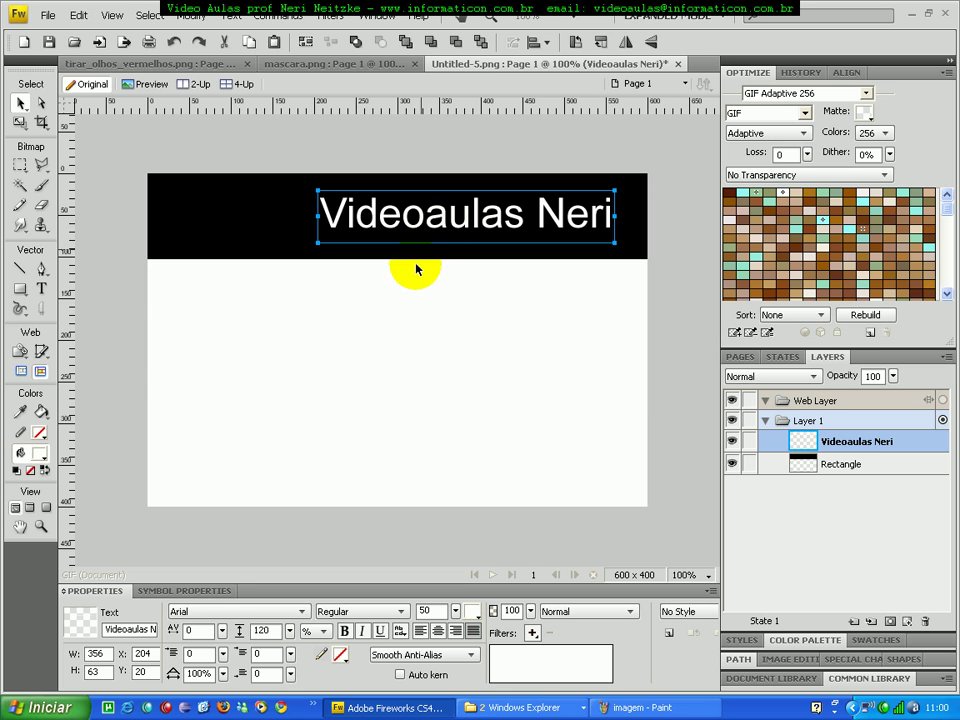
{"action": "left_click", "coordinate": [303, 613]}
{"action": "left_click", "coordinate": [304, 612]}
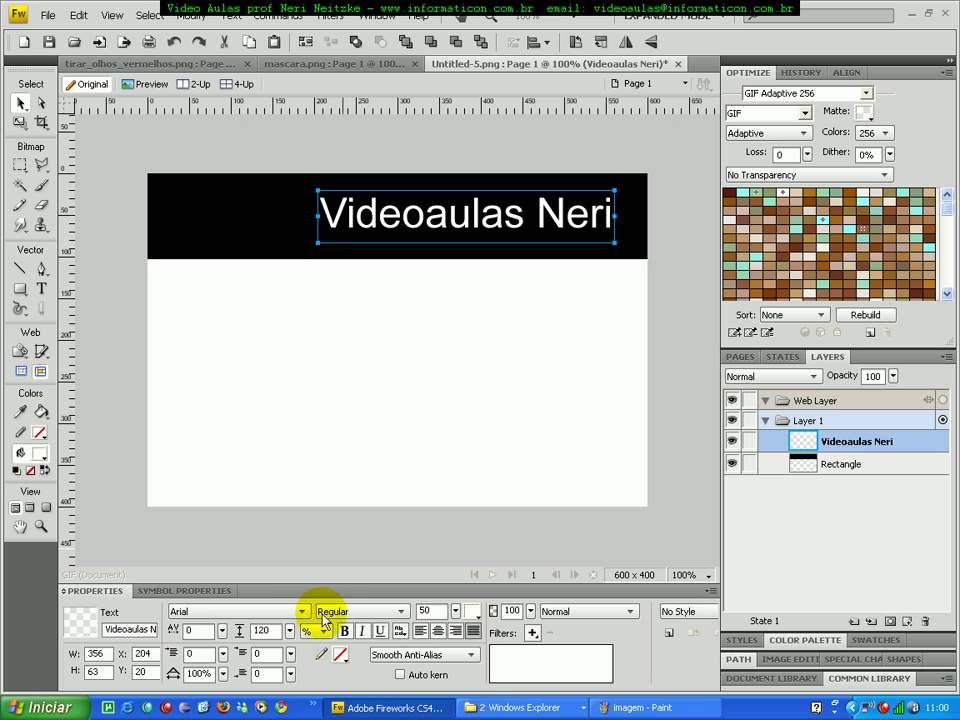
{"action": "left_click", "coordinate": [471, 609]}
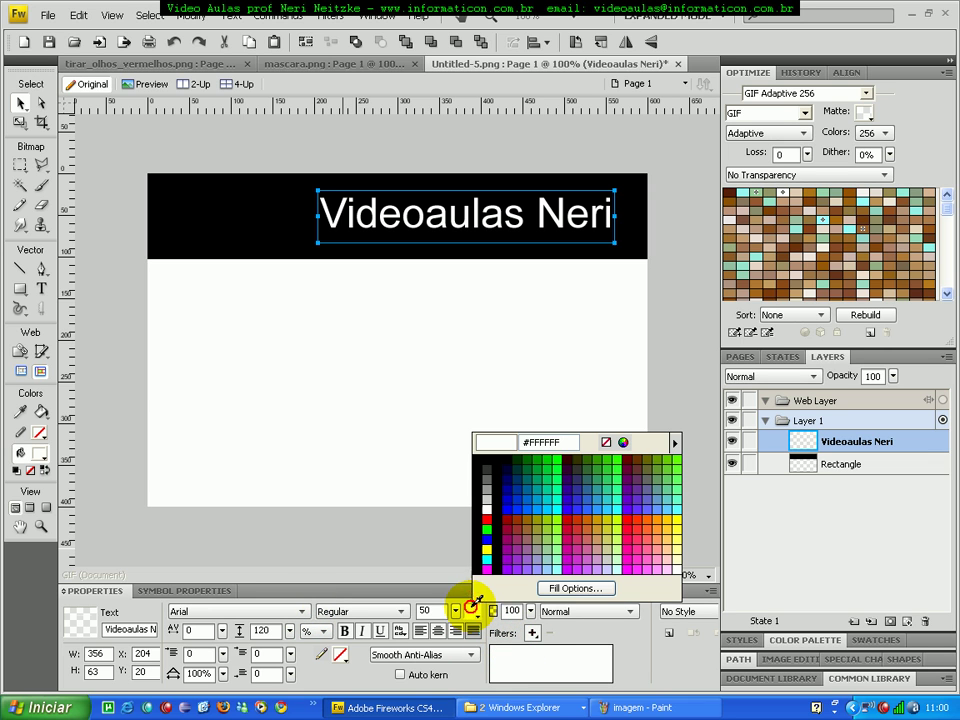
{"action": "left_click", "coordinate": [488, 524]}
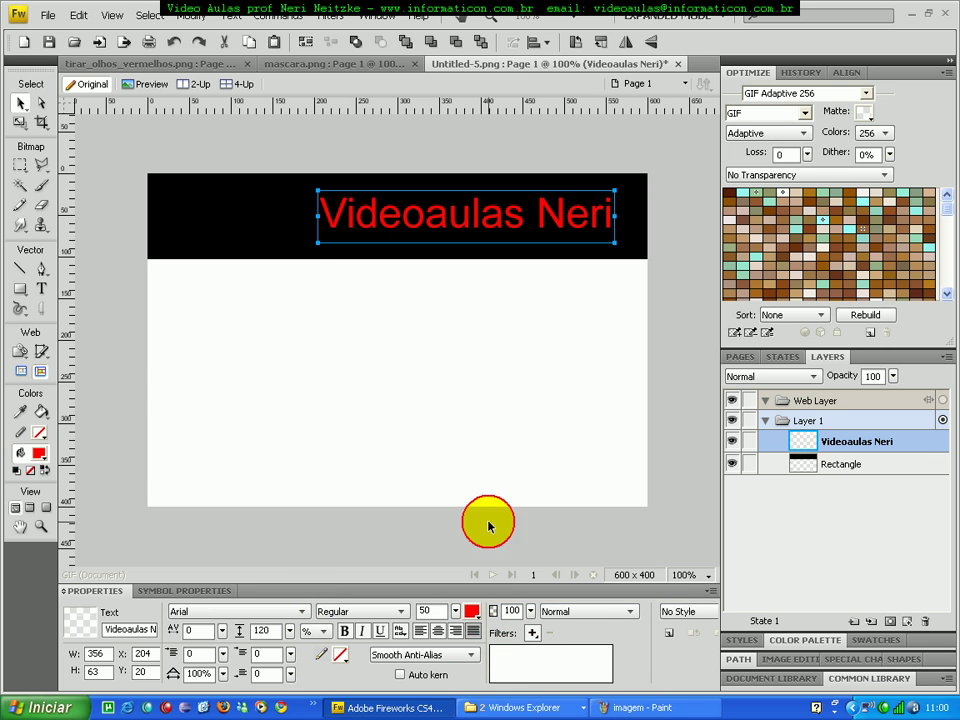
{"action": "left_click", "coordinate": [528, 385]}
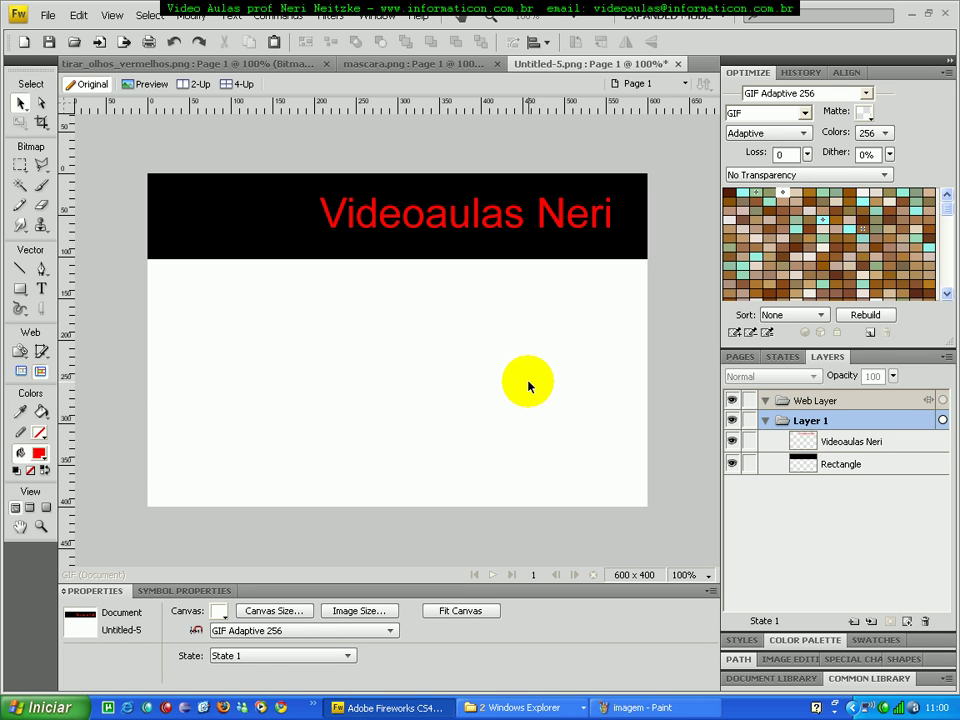
Apply an Inner Bevel filter to the red banner text with a Smooth edge shape and a width of 19
{"action": "left_click", "coordinate": [456, 220]}
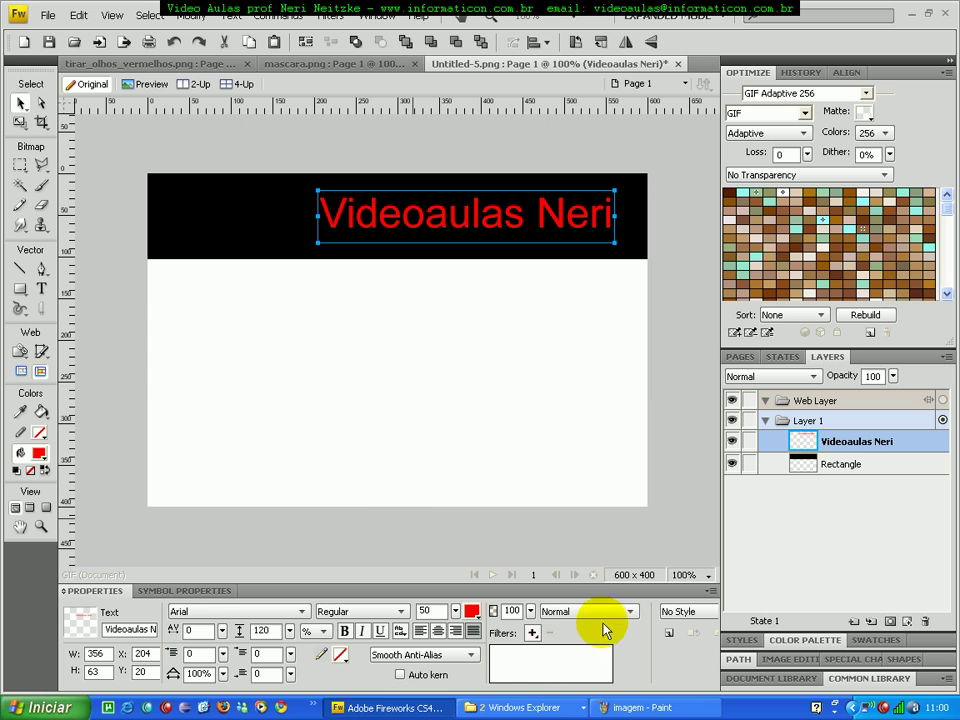
{"action": "left_click", "coordinate": [533, 634]}
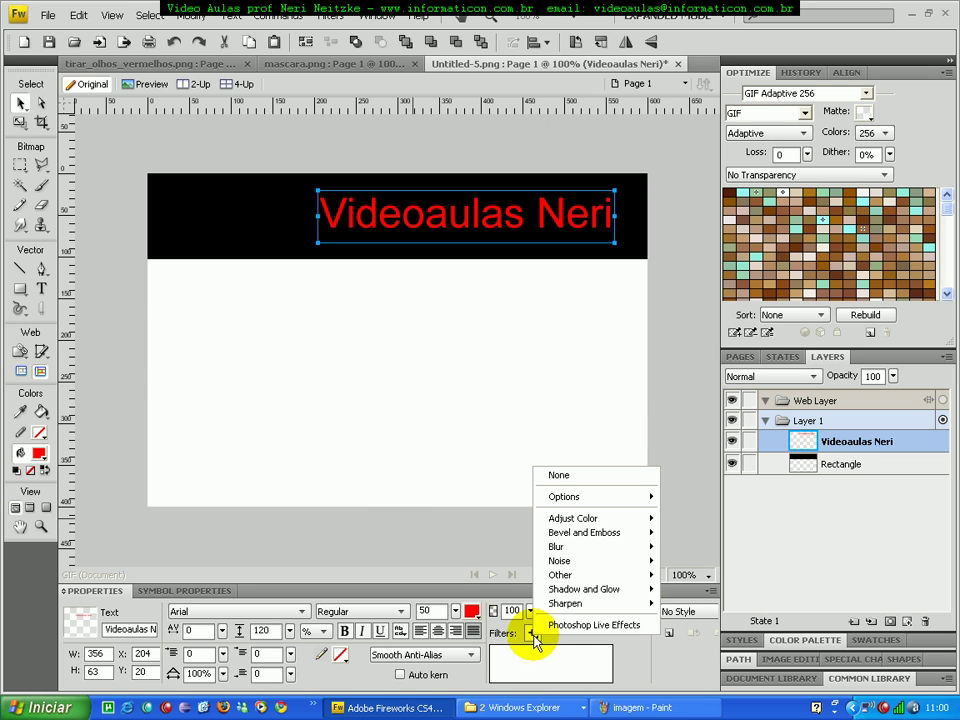
{"action": "mouse_move", "coordinate": [568, 536]}
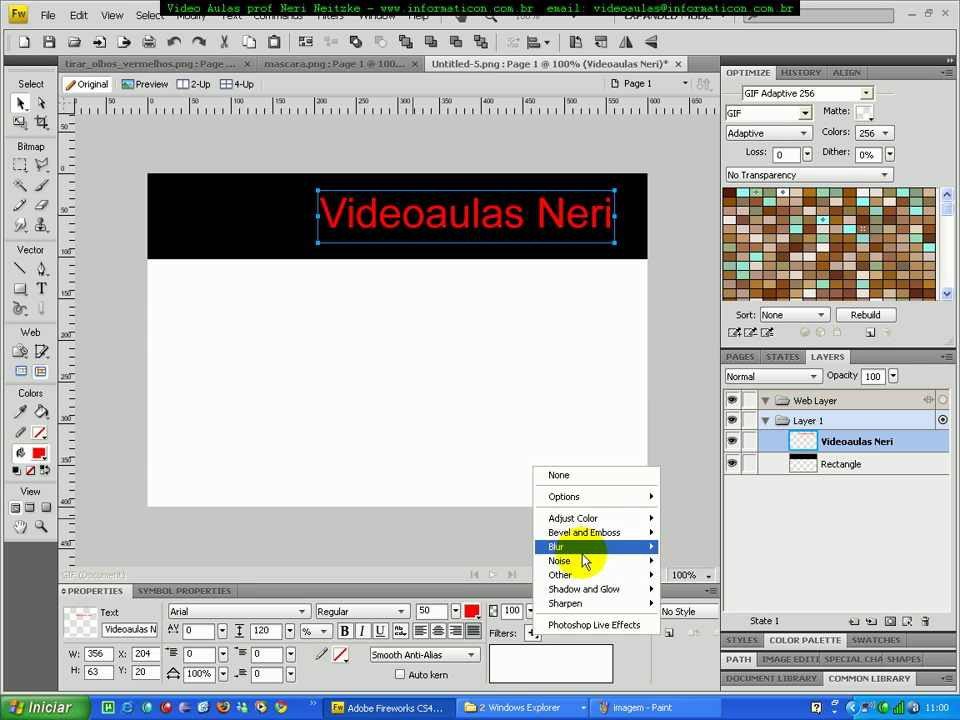
{"action": "mouse_move", "coordinate": [645, 541]}
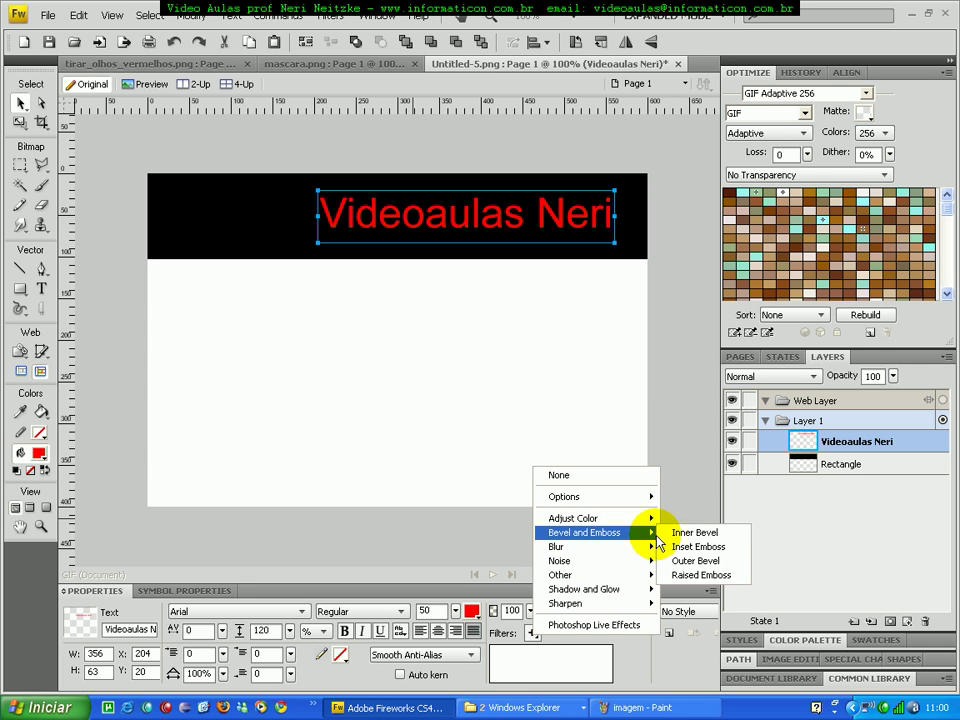
{"action": "left_click", "coordinate": [684, 541]}
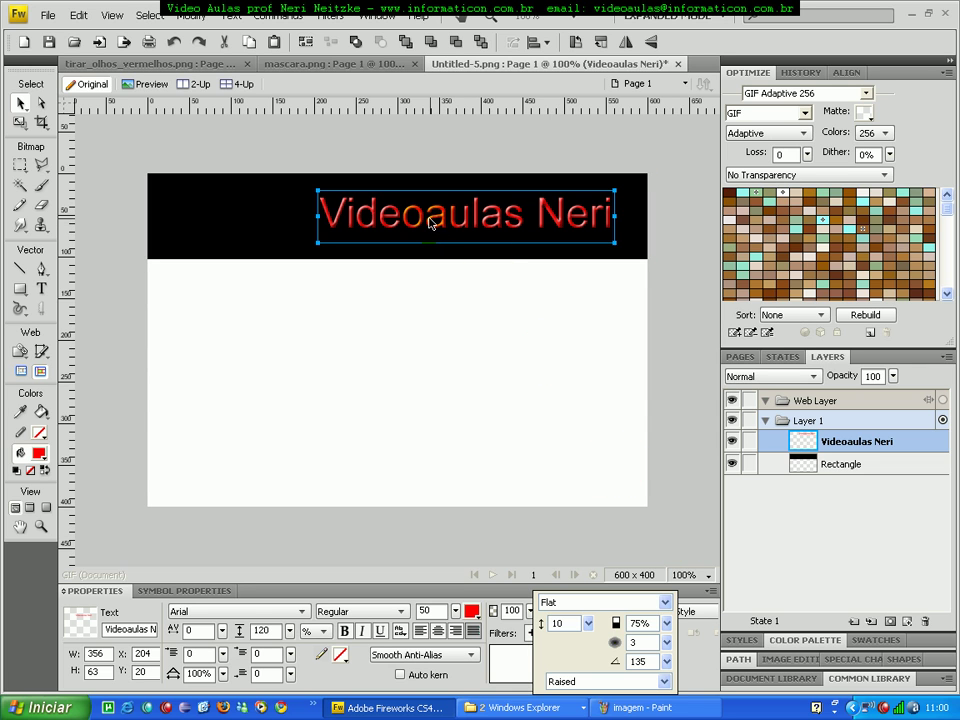
{"action": "left_click", "coordinate": [664, 602]}
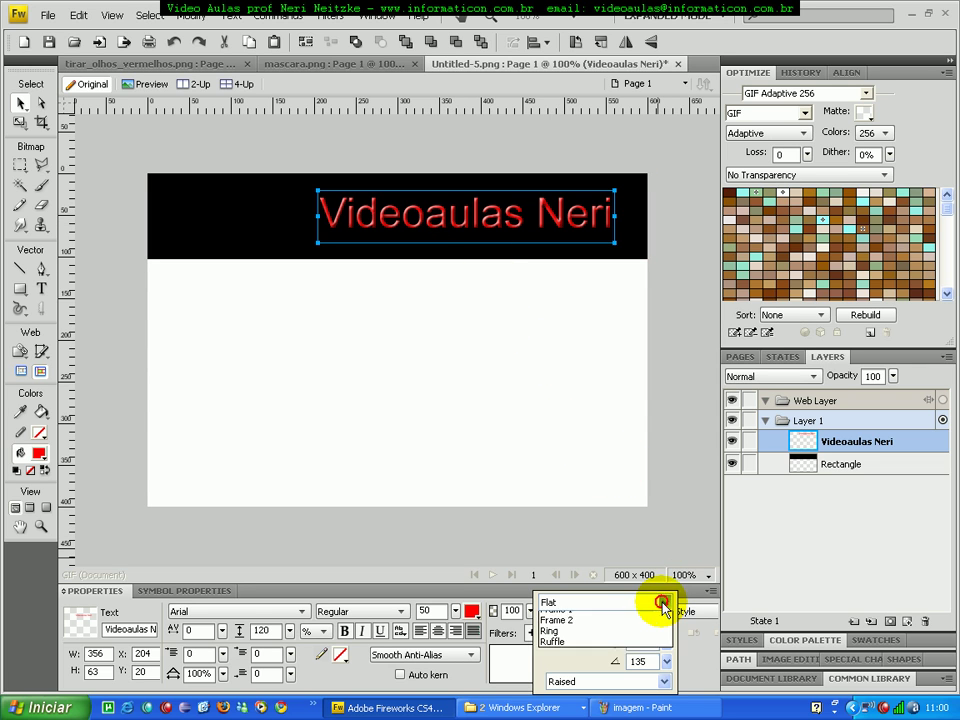
{"action": "left_click", "coordinate": [597, 628]}
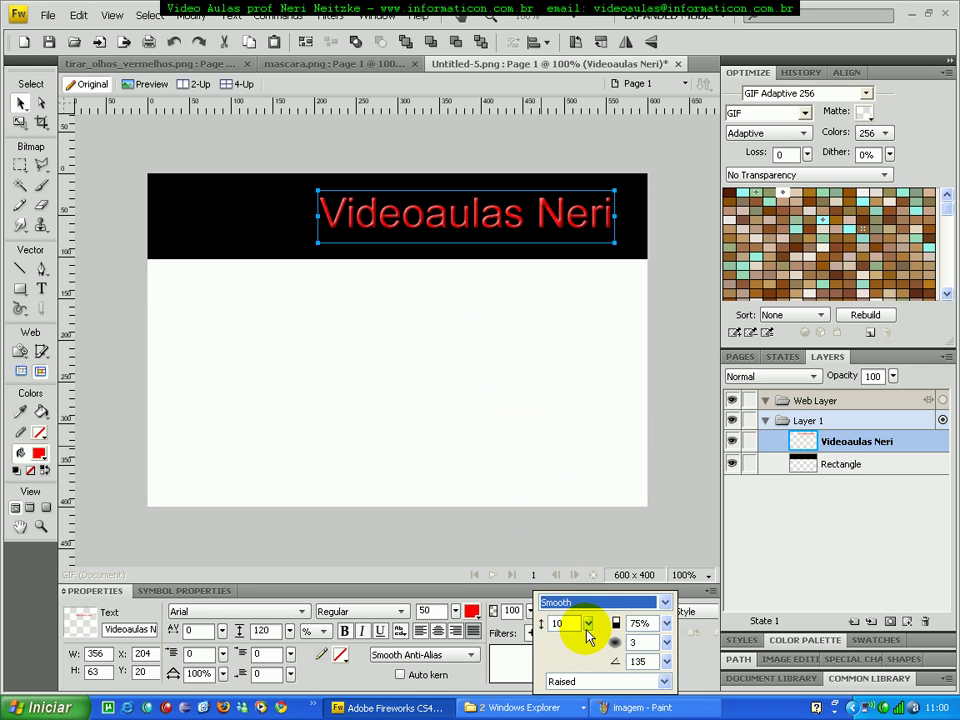
{"action": "left_click_drag", "start_coordinate": [587, 636], "coordinate": [594, 604]}
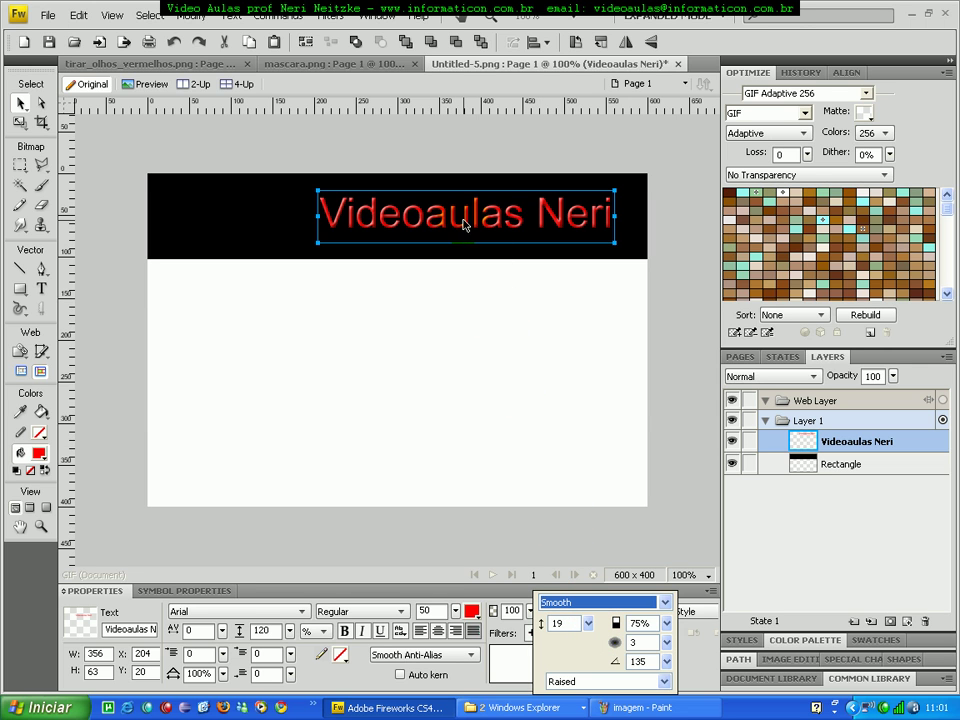
{"action": "left_click", "coordinate": [313, 562]}
Change the font of the banner text to Impact
{"action": "left_click", "coordinate": [303, 611]}
{"action": "left_click_drag", "start_coordinate": [306, 339], "coordinate": [306, 463]}
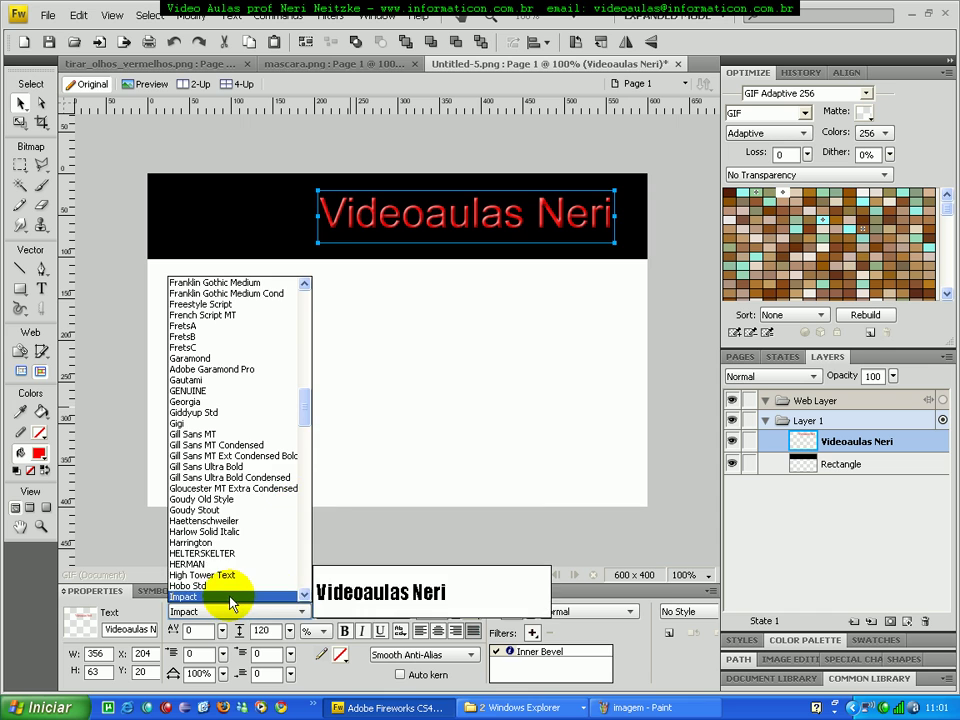
{"action": "left_click", "coordinate": [236, 590]}
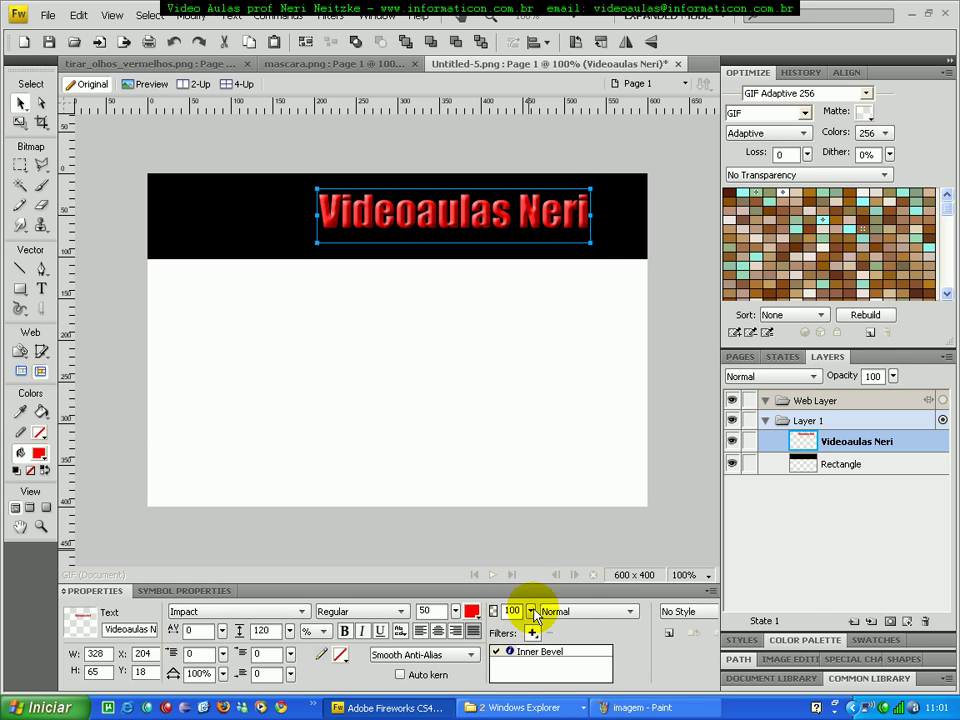
{"action": "left_click", "coordinate": [631, 612]}
{"action": "left_click", "coordinate": [631, 612]}
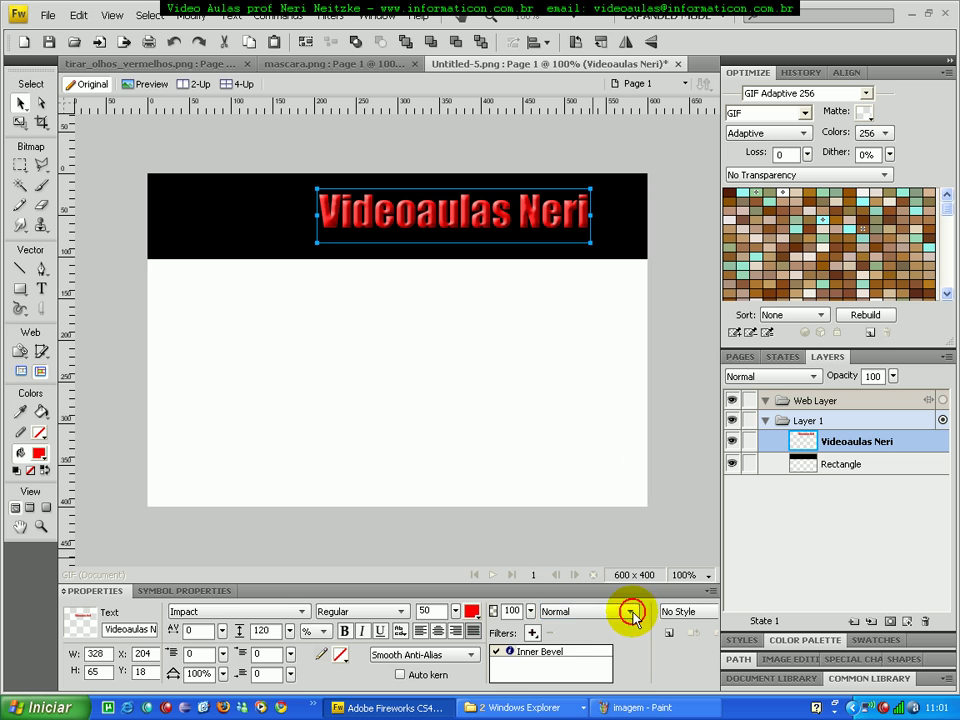
Reduce the width of the banner text's Inner Bevel filter to 0
{"action": "double_click", "coordinate": [555, 654]}
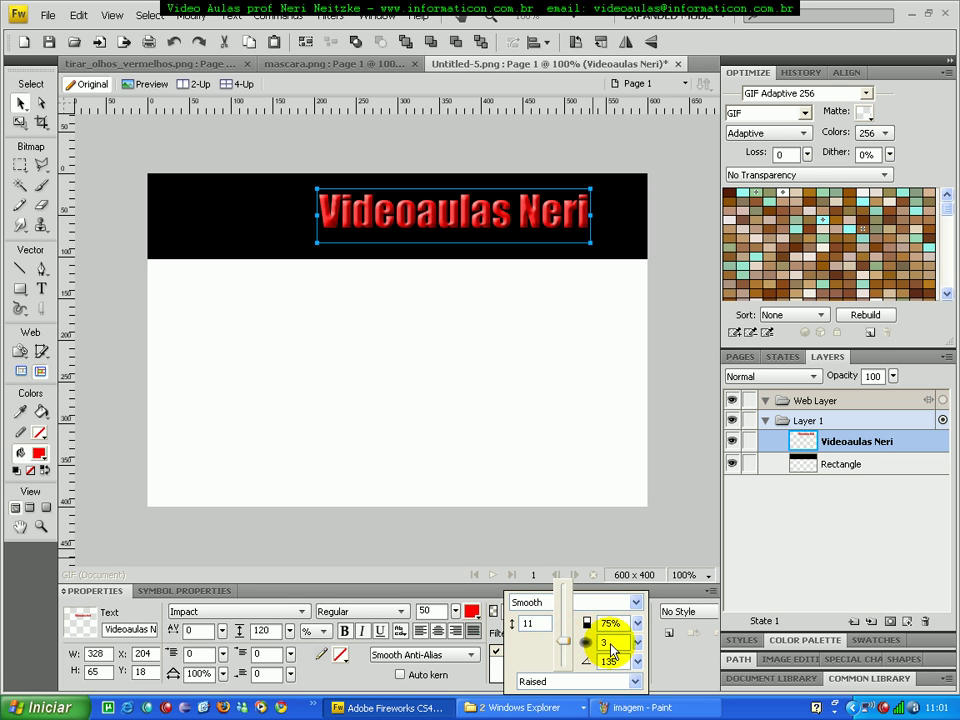
{"action": "left_click", "coordinate": [558, 625]}
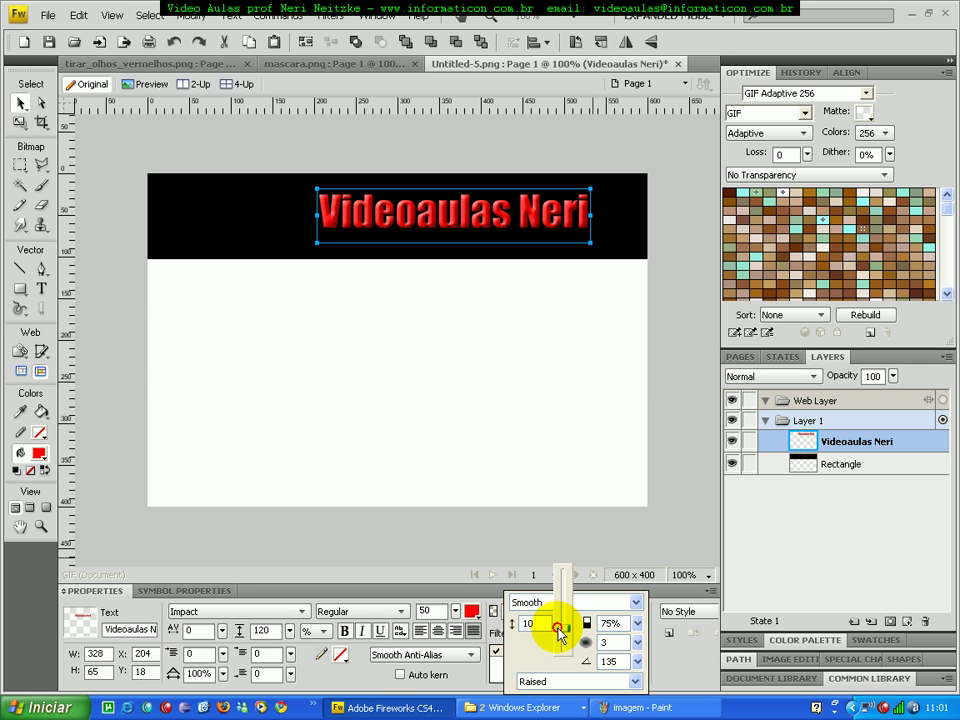
{"action": "left_click_drag", "start_coordinate": [558, 630], "coordinate": [561, 643]}
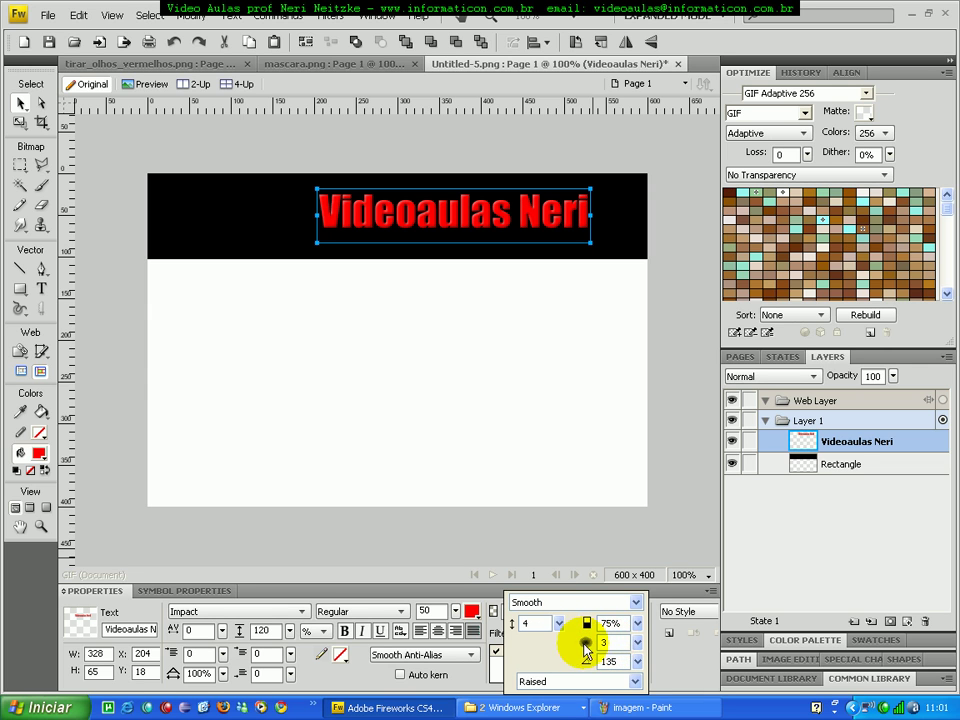
{"action": "left_click", "coordinate": [559, 623]}
{"action": "left_click_drag", "start_coordinate": [561, 624], "coordinate": [561, 634]}
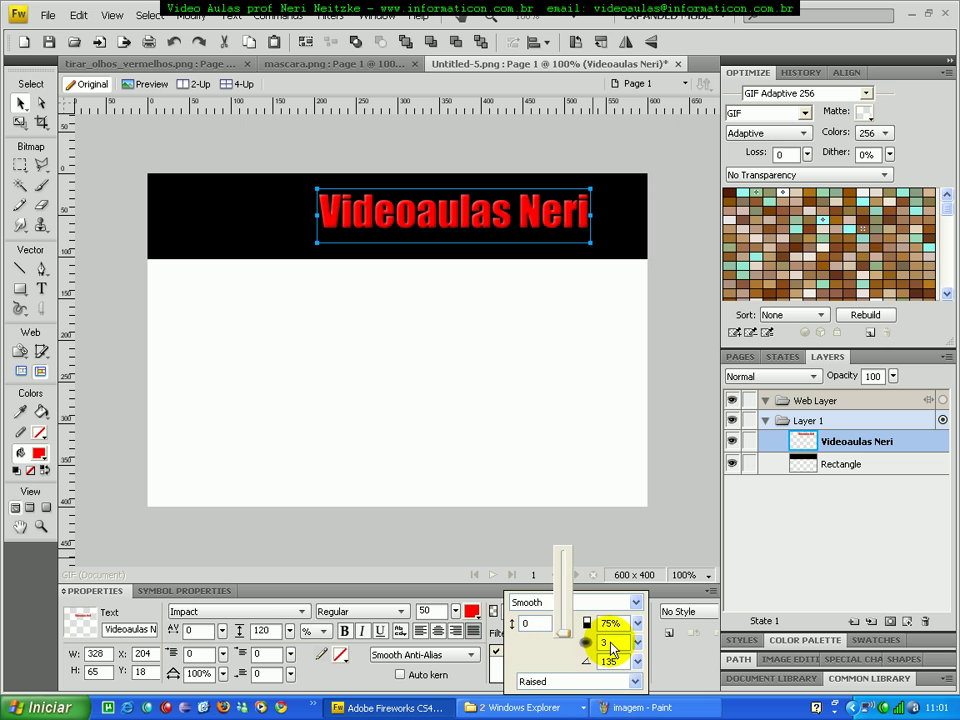
{"action": "left_click", "coordinate": [609, 642]}
{"action": "left_click", "coordinate": [510, 321]}
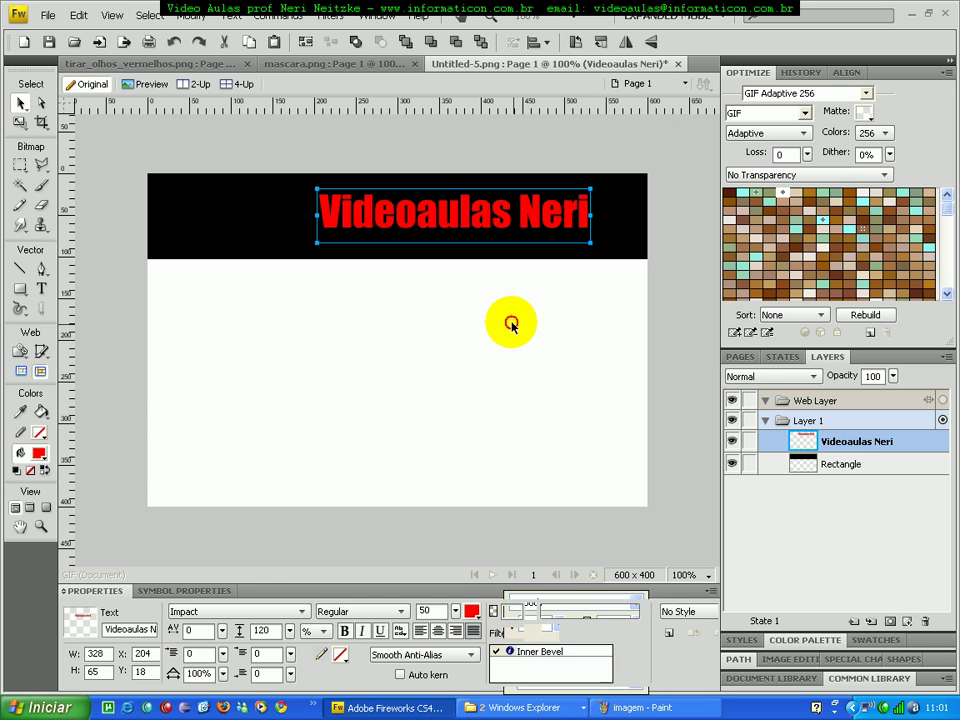
{"action": "left_click", "coordinate": [510, 318]}
{"action": "left_click", "coordinate": [476, 210]}
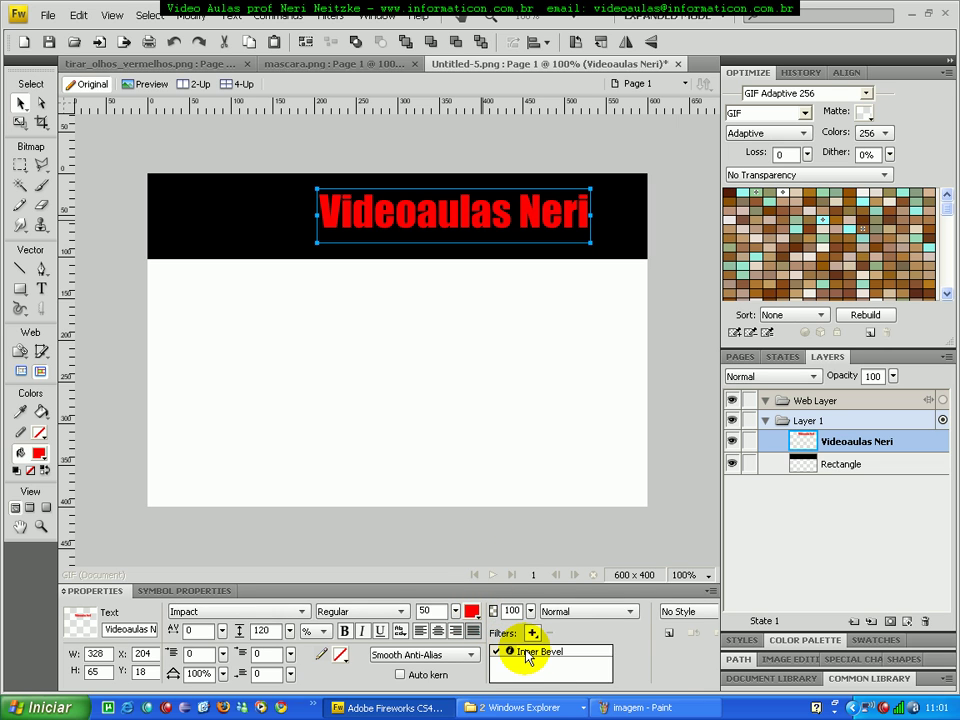
Set the width of the banner text's Inner Bevel filter to 10
{"action": "double_click", "coordinate": [527, 656]}
{"action": "left_click", "coordinate": [565, 632]}
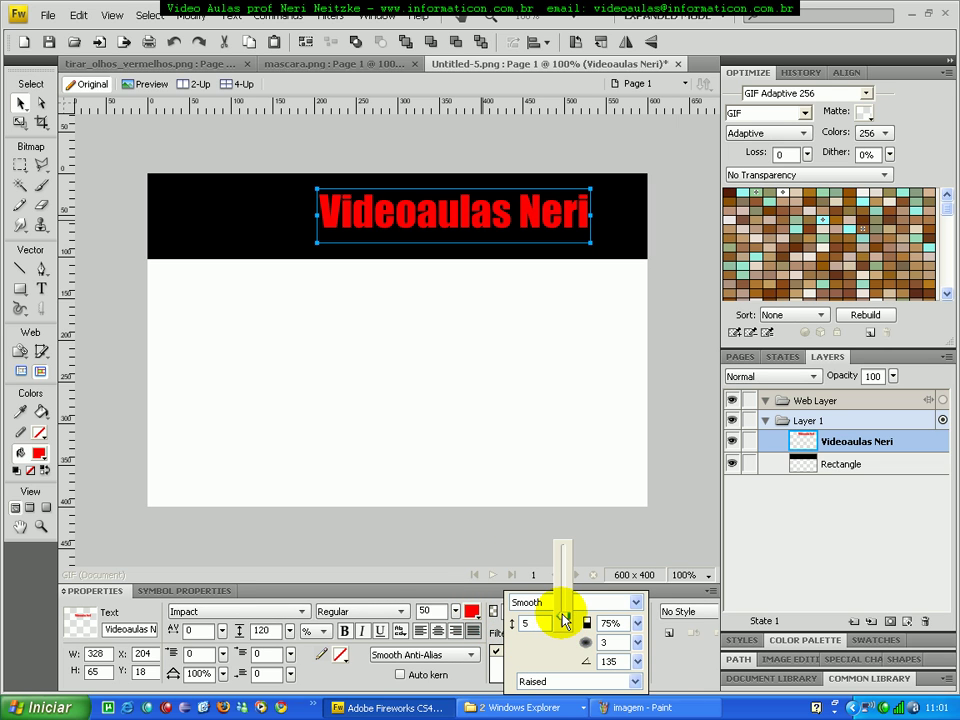
{"action": "left_click", "coordinate": [611, 642]}
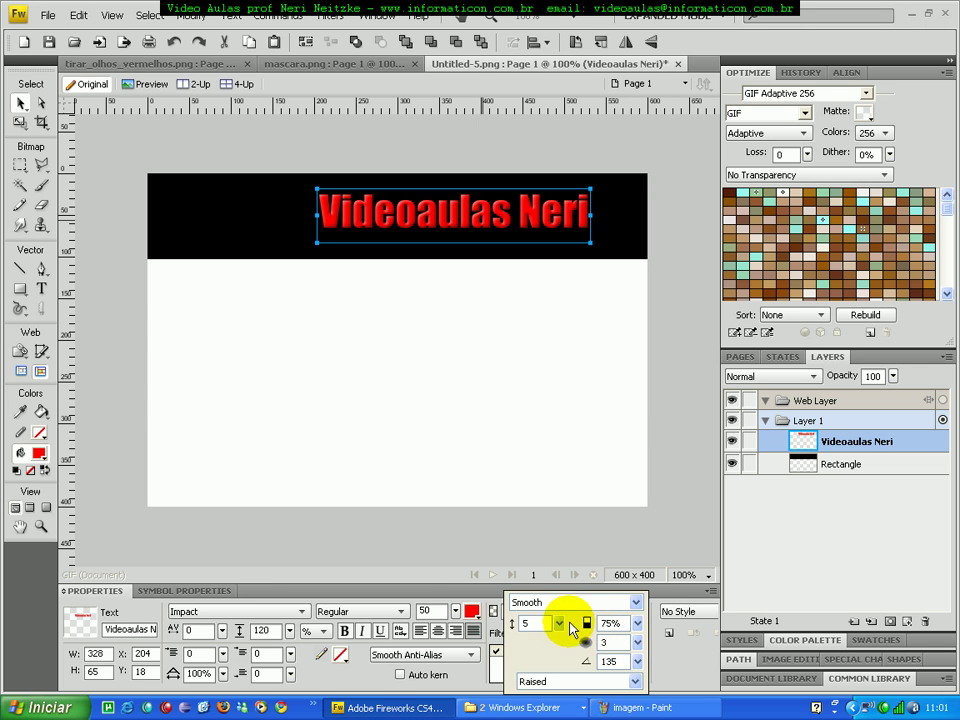
{"action": "left_click_drag", "start_coordinate": [565, 624], "coordinate": [565, 612]}
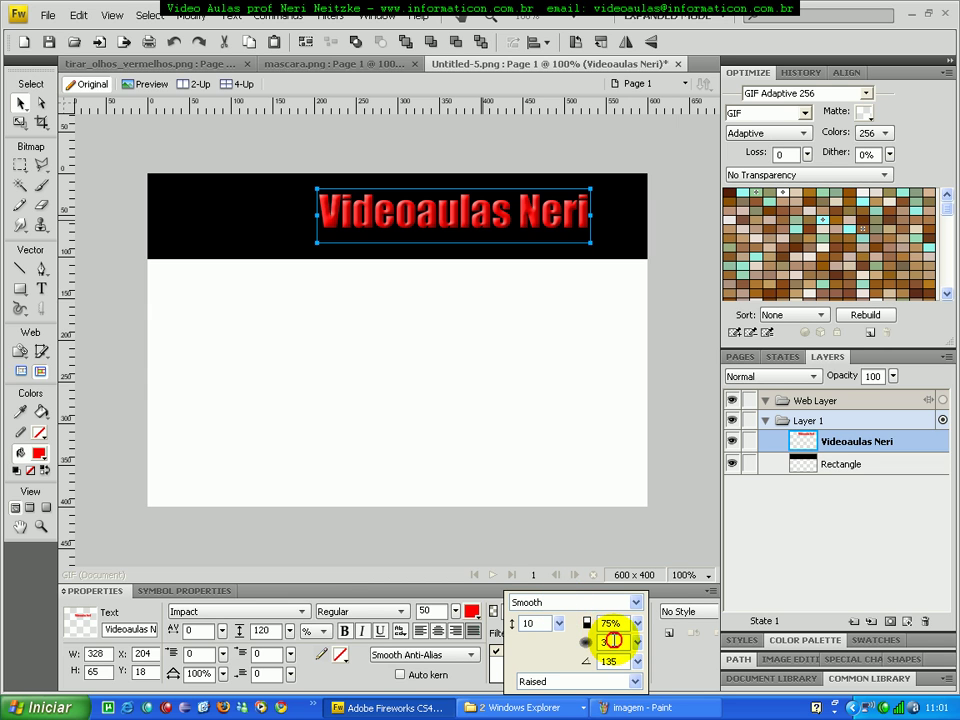
{"action": "left_click", "coordinate": [541, 225]}
{"action": "left_click", "coordinate": [611, 236]}
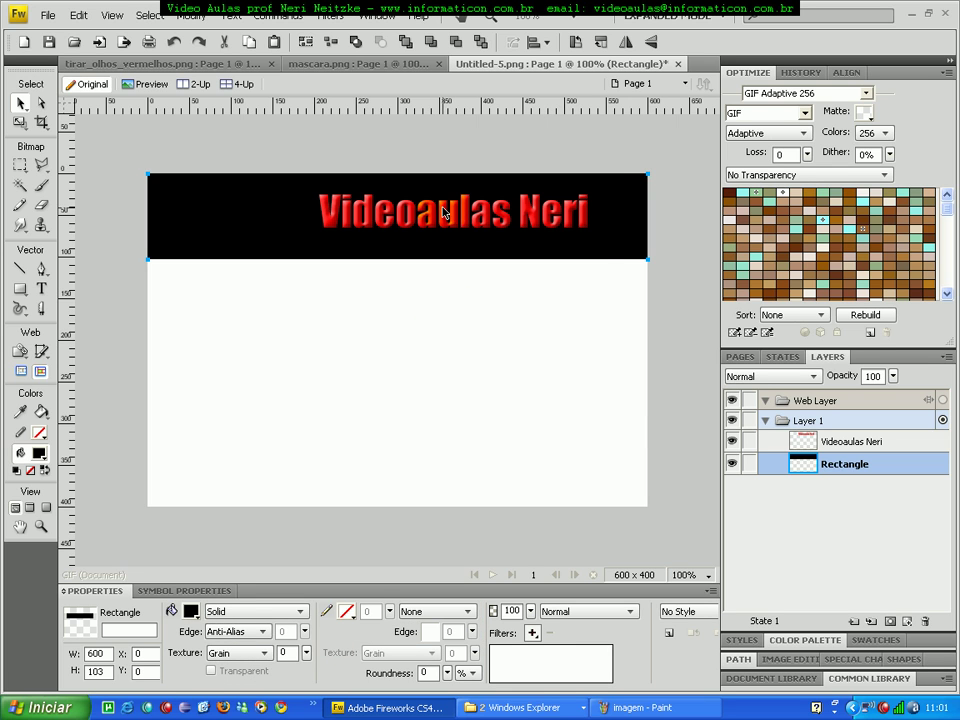
{"action": "left_click", "coordinate": [506, 234]}
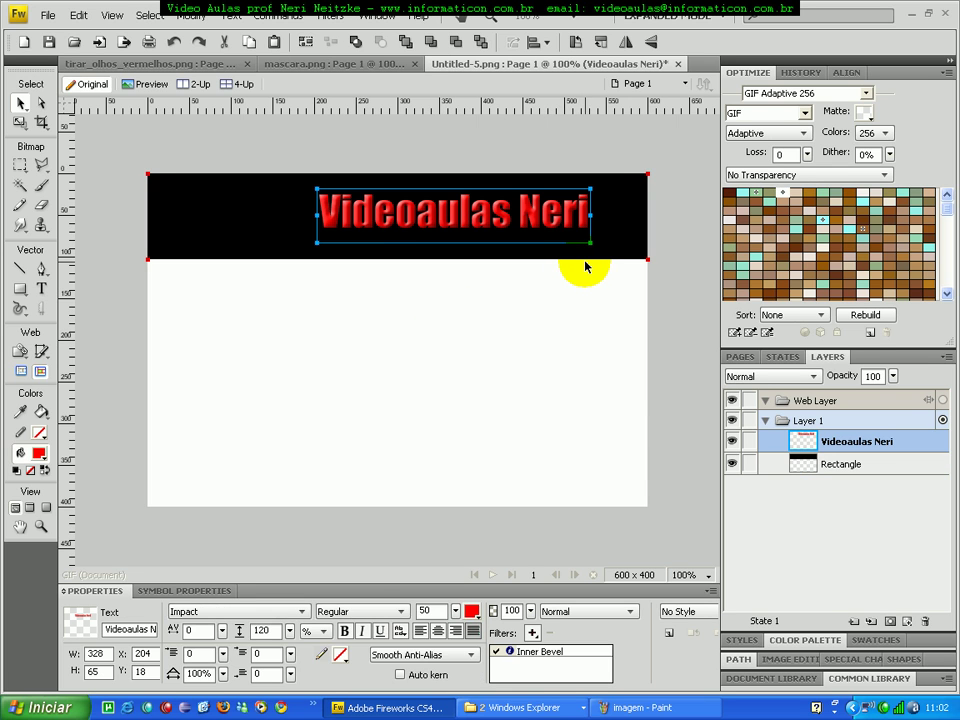
{"action": "left_click", "coordinate": [467, 300]}
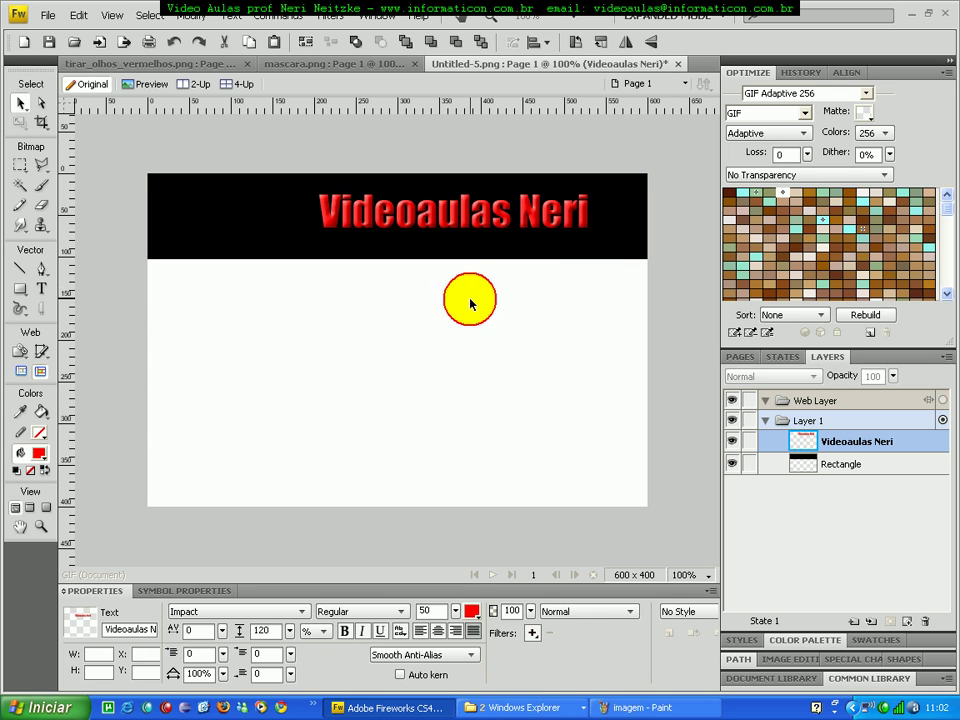
{"action": "left_click", "coordinate": [484, 228]}
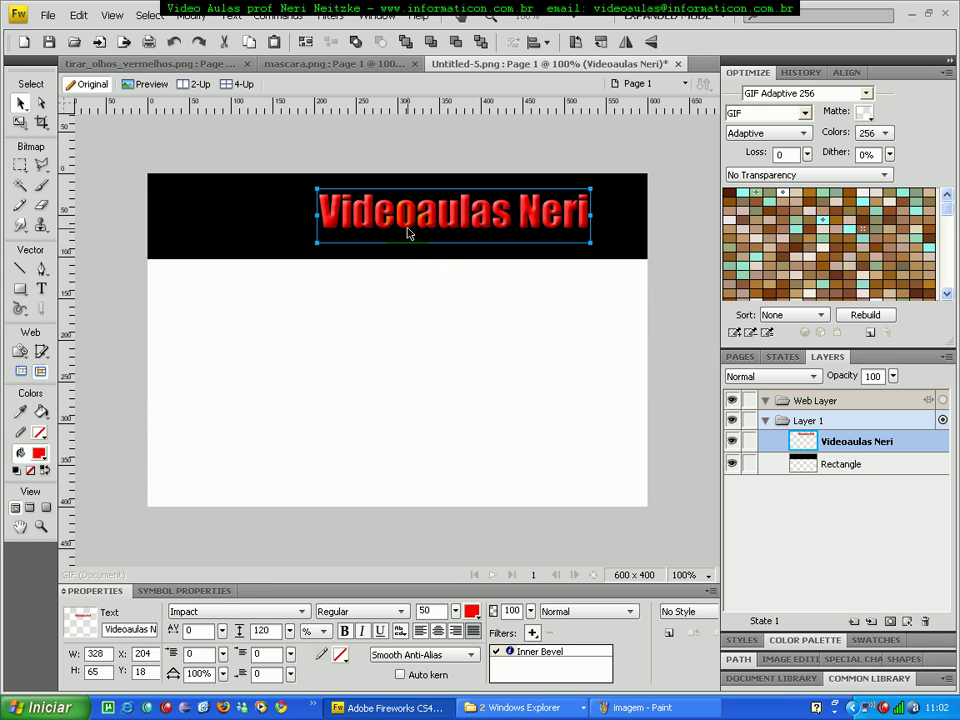
{"action": "left_click", "coordinate": [377, 329]}
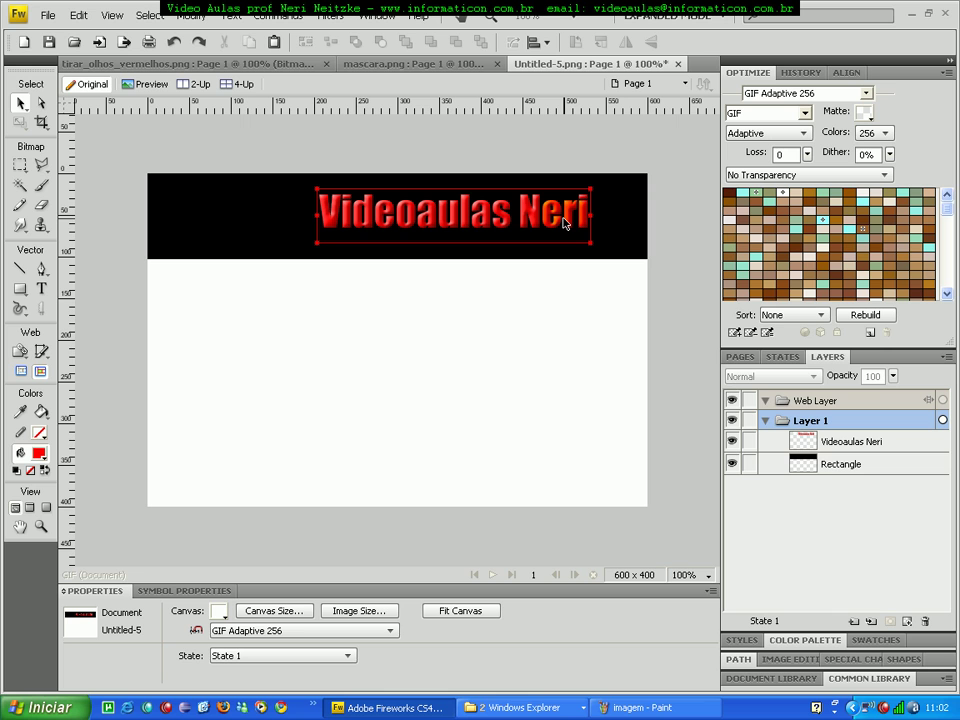
Add a Drop Shadow filter to the banner text, using light grey #CCCCCC as the shadow colour
{"action": "left_click", "coordinate": [455, 224]}
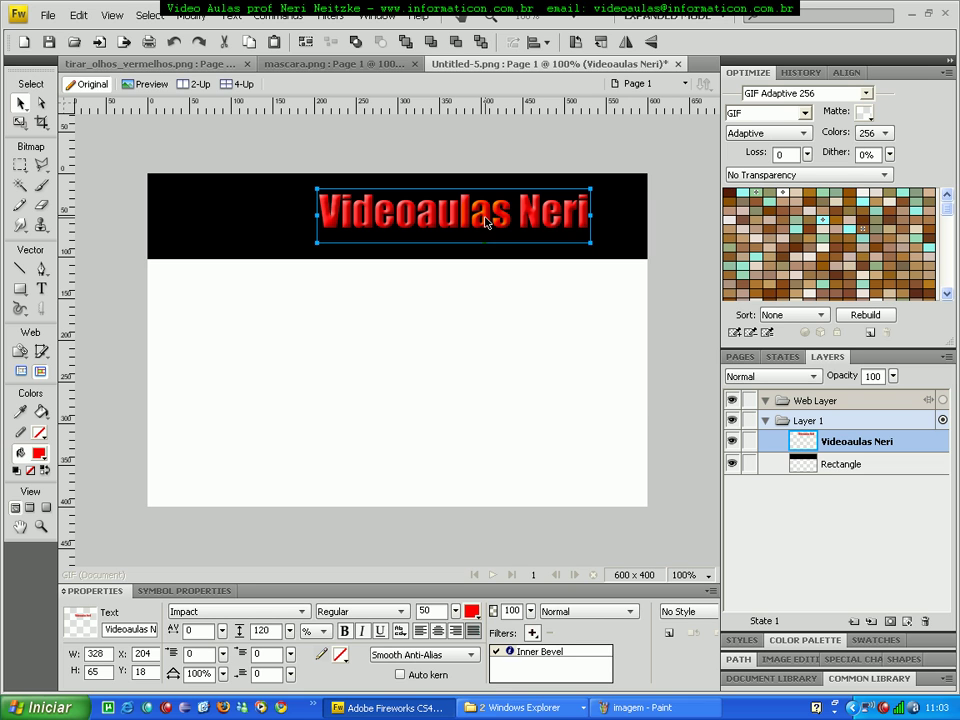
{"action": "left_click", "coordinate": [533, 633]}
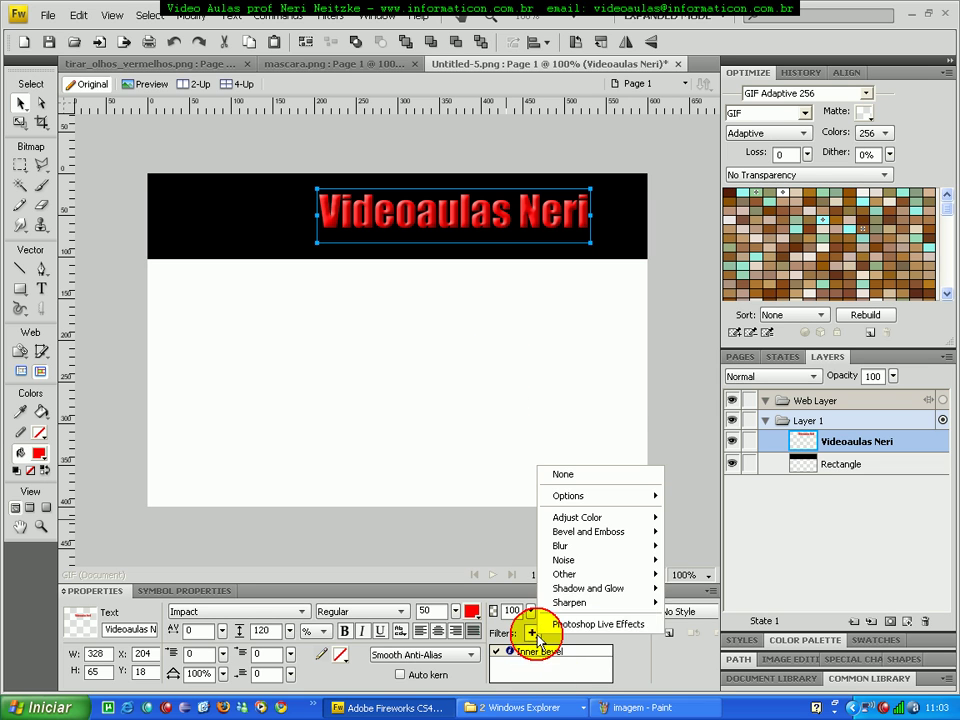
{"action": "mouse_move", "coordinate": [645, 588]}
{"action": "left_click", "coordinate": [683, 590]}
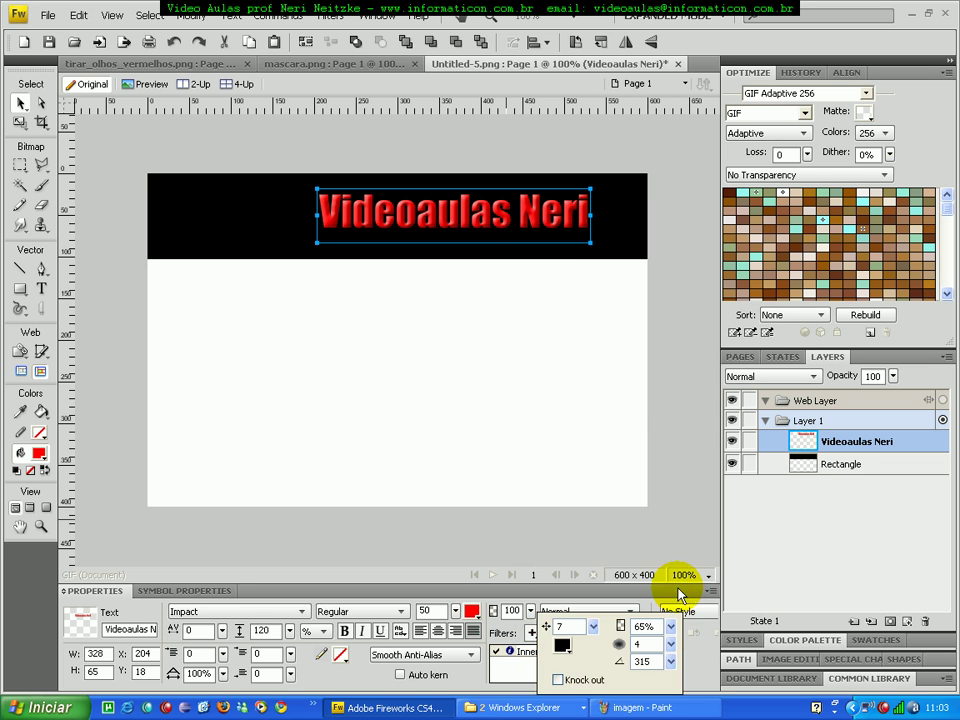
{"action": "left_click", "coordinate": [563, 645]}
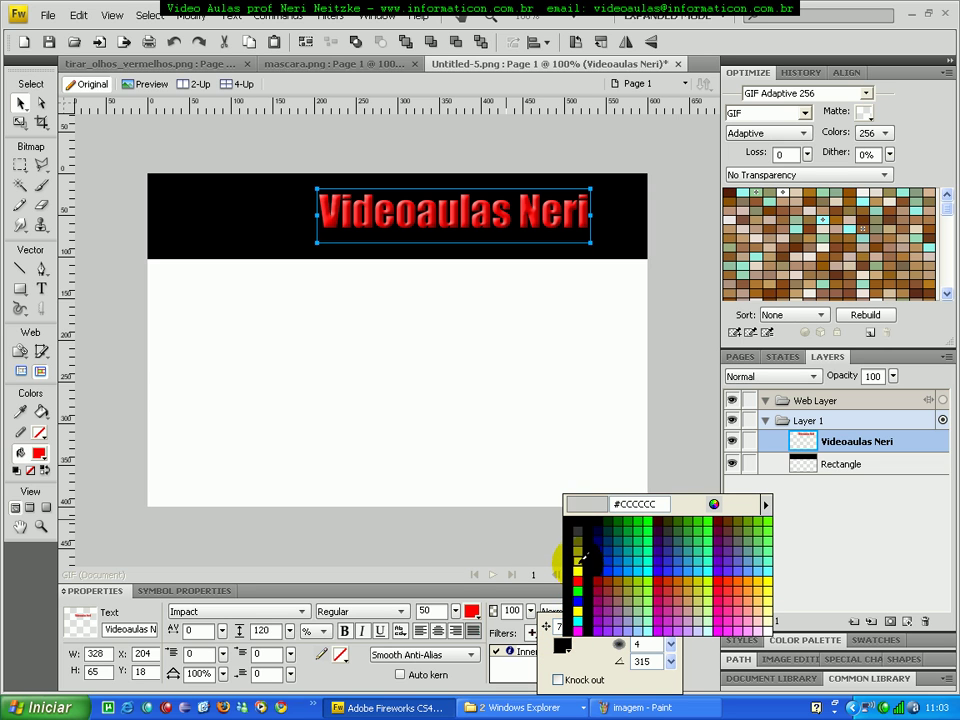
{"action": "left_click", "coordinate": [583, 560]}
{"action": "left_click", "coordinate": [469, 358]}
{"action": "left_click", "coordinate": [549, 343]}
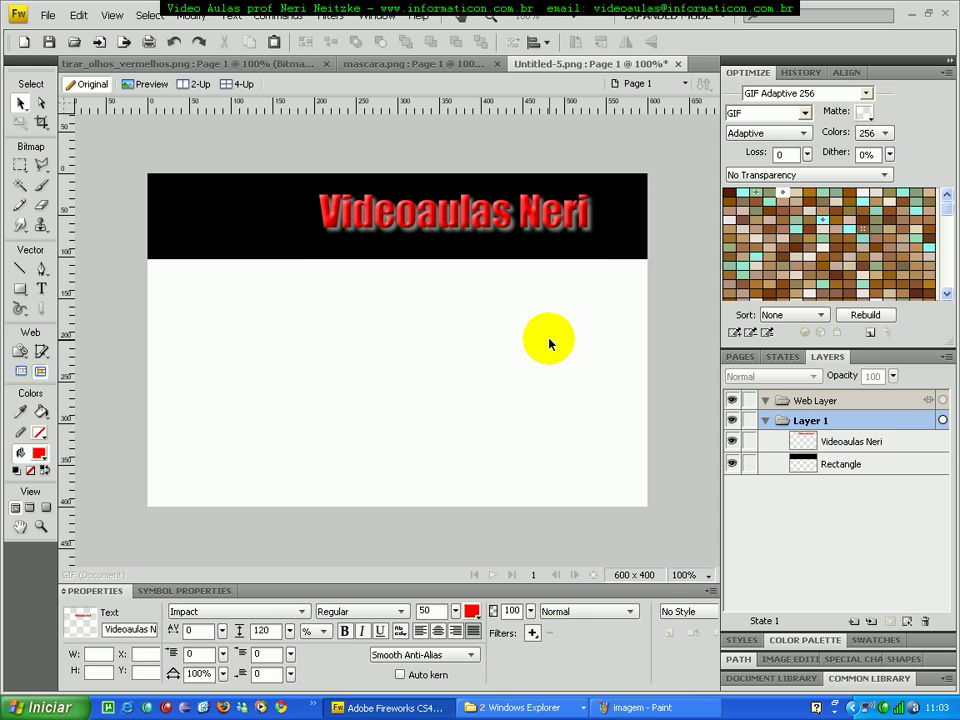
Remove the Drop Shadow filter from the banner text
{"action": "left_click", "coordinate": [497, 215]}
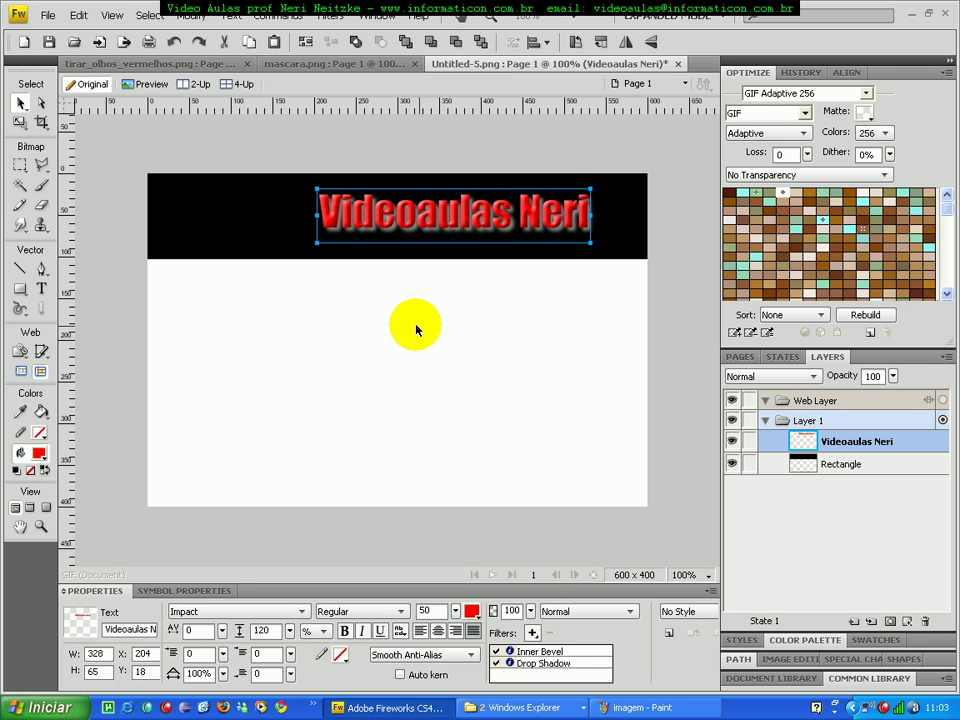
{"action": "left_click", "coordinate": [530, 663]}
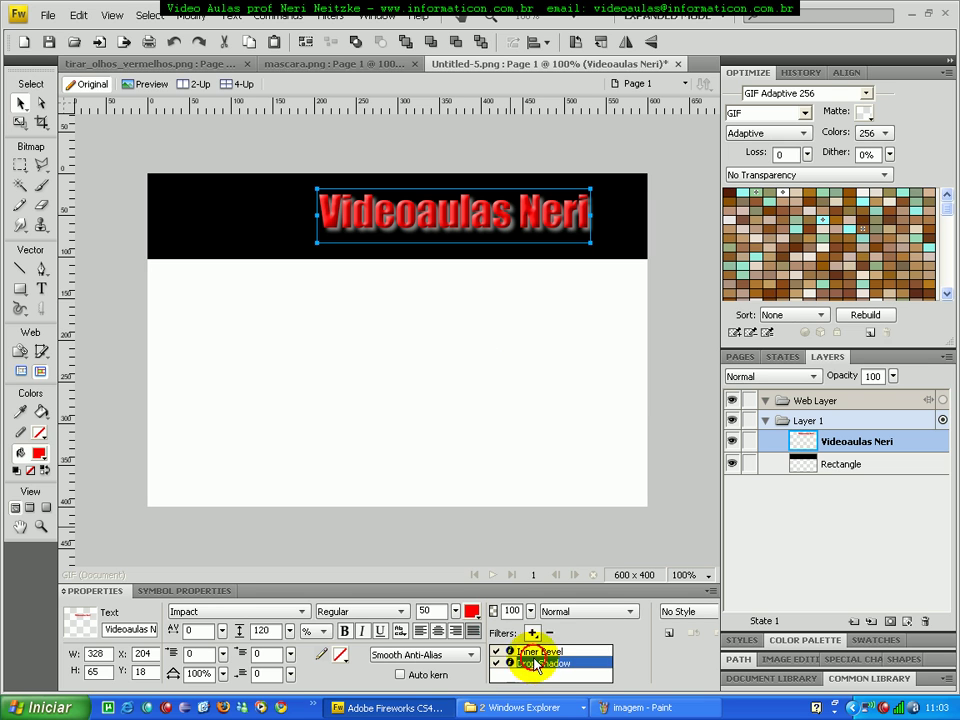
{"action": "left_click", "coordinate": [550, 634]}
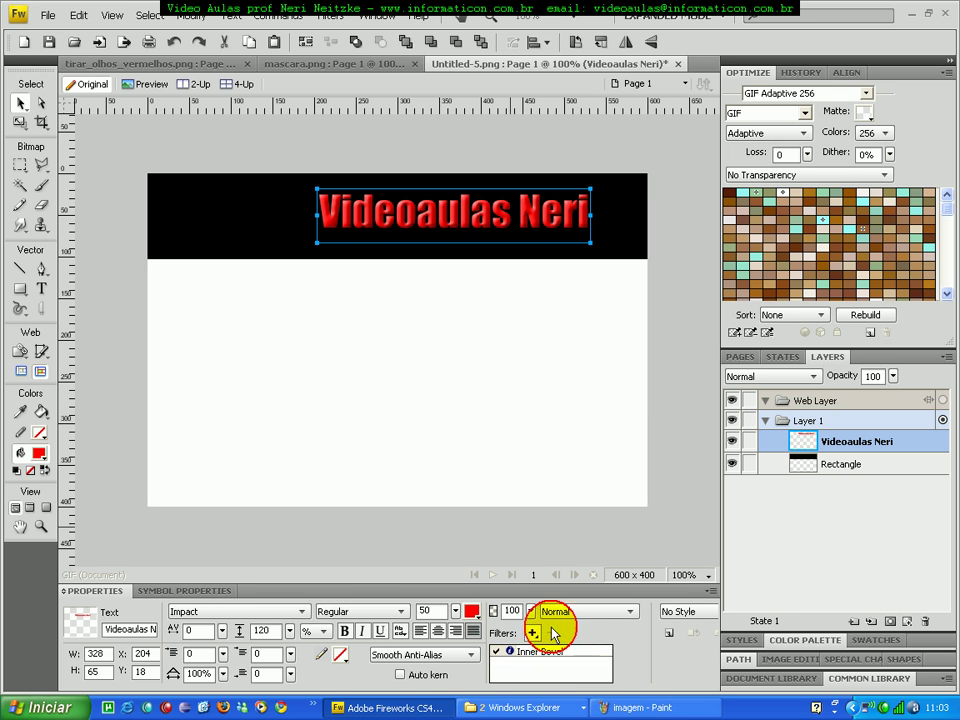
{"action": "left_click", "coordinate": [456, 375]}
Make a copy of the banner title and place it on the white area below the header, at about X 150, Y 176
{"action": "left_click", "coordinate": [453, 229]}
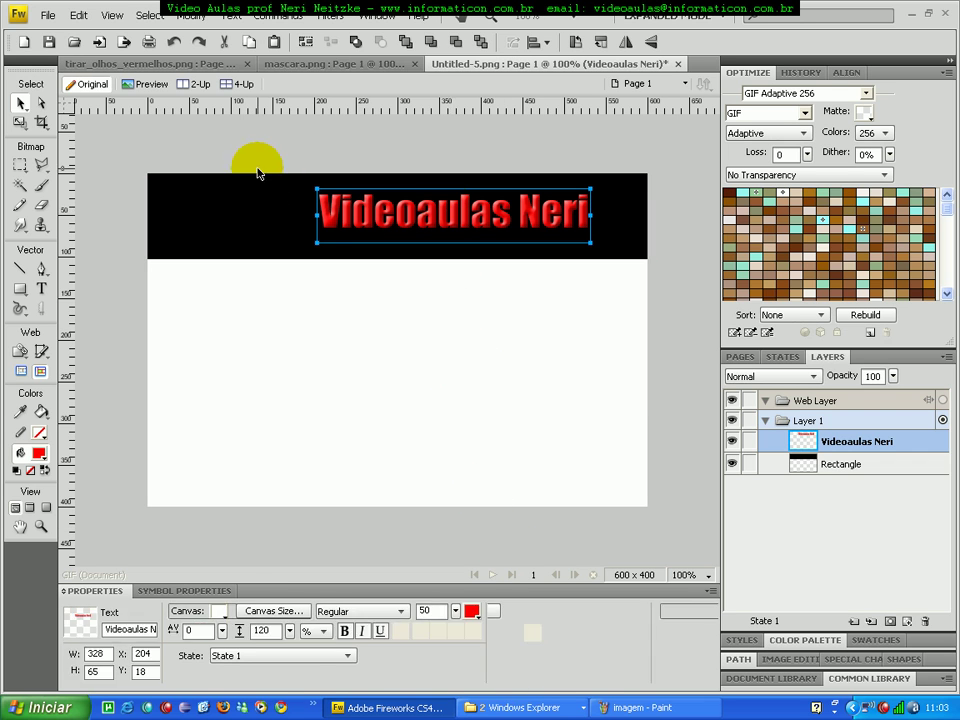
{"action": "left_click", "coordinate": [78, 15]}
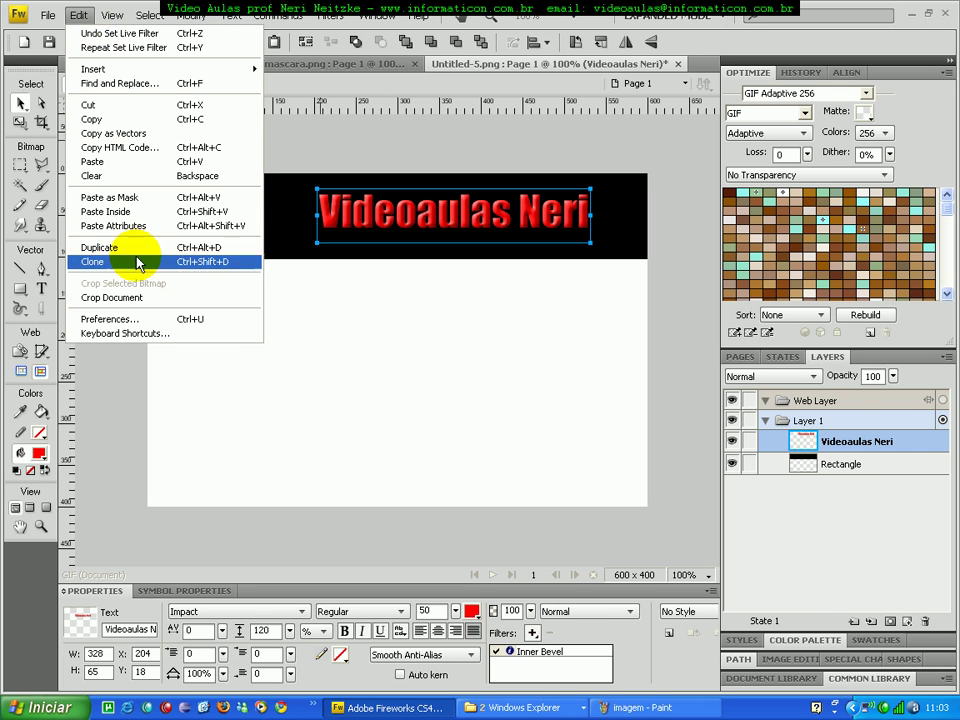
{"action": "left_click", "coordinate": [150, 248]}
{"action": "left_click_drag", "start_coordinate": [394, 218], "coordinate": [351, 343]}
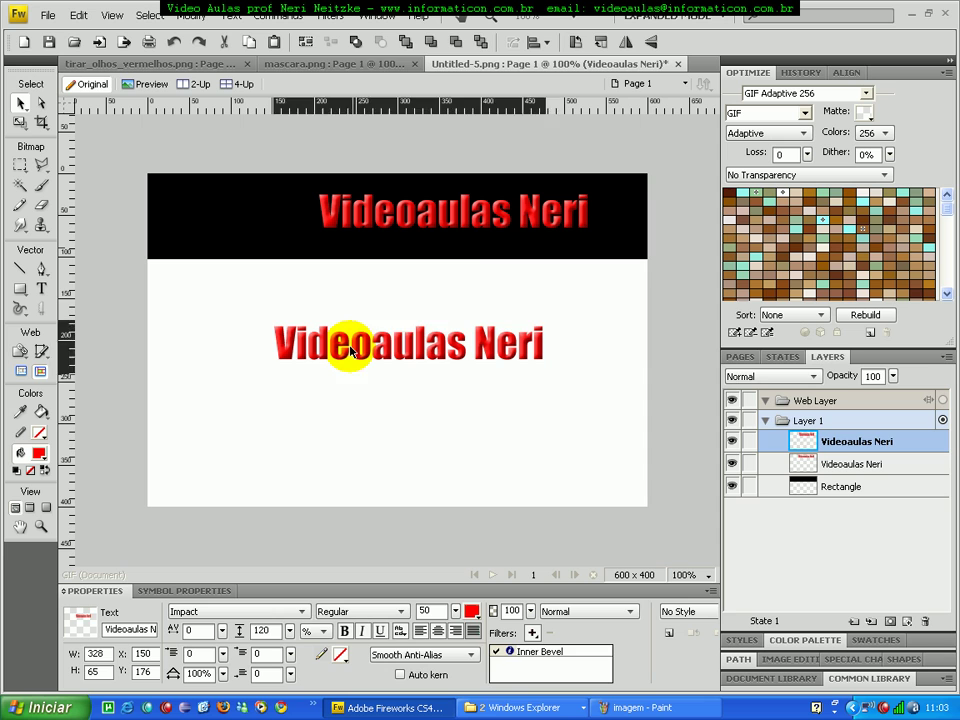
{"action": "left_click", "coordinate": [456, 285]}
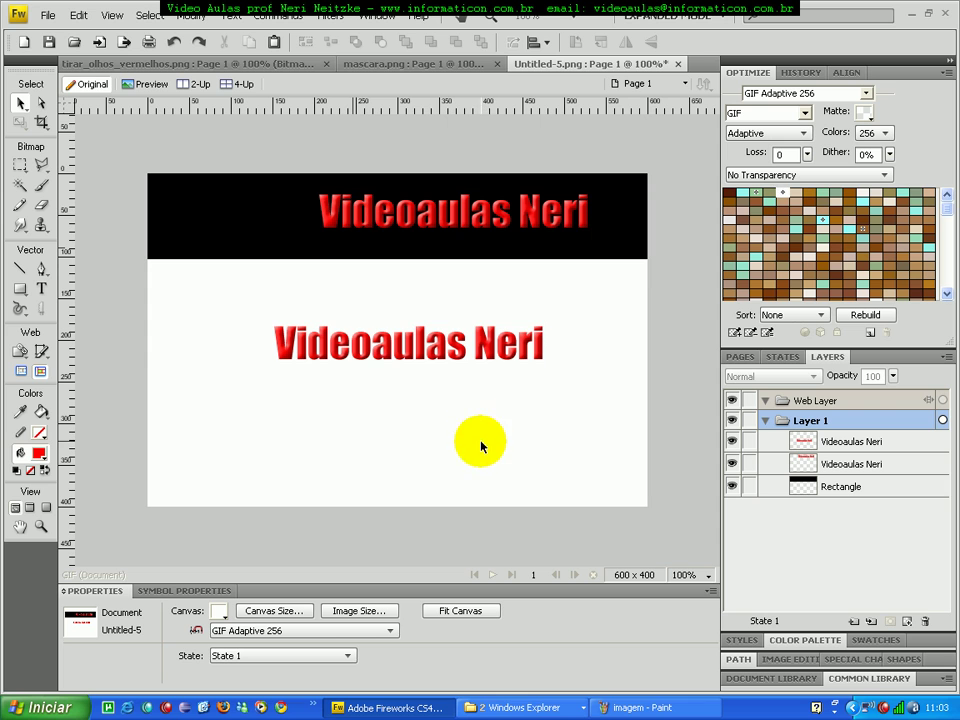
{"action": "left_click", "coordinate": [378, 348]}
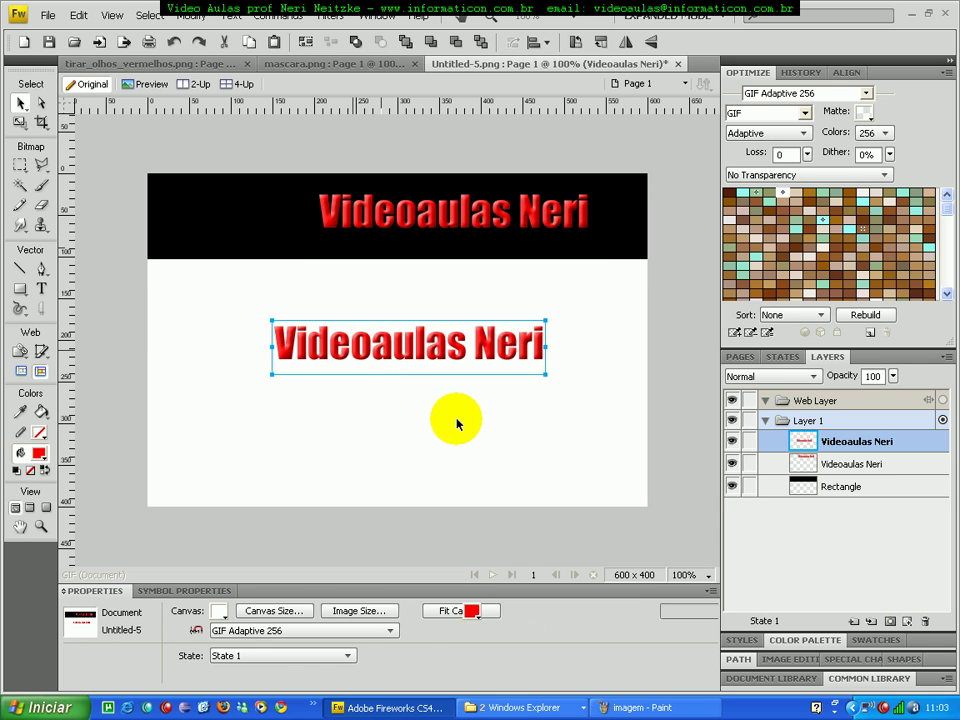
{"action": "left_click", "coordinate": [611, 446]}
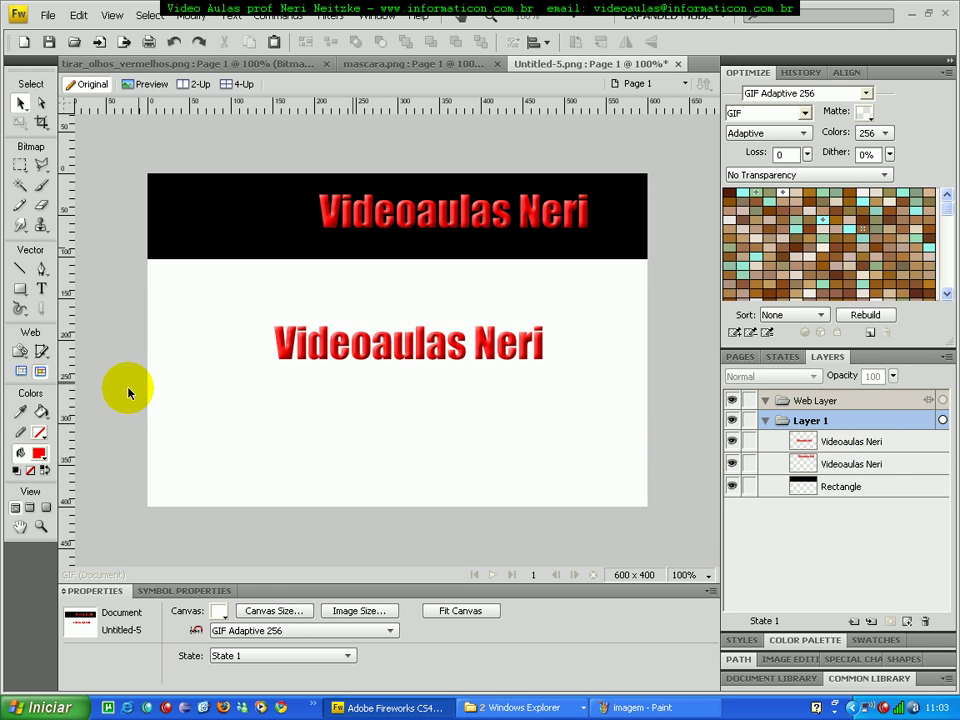
Draw a filled rectangle of about 328 × 24 px over the upper half of the copied title
{"action": "left_click", "coordinate": [20, 288]}
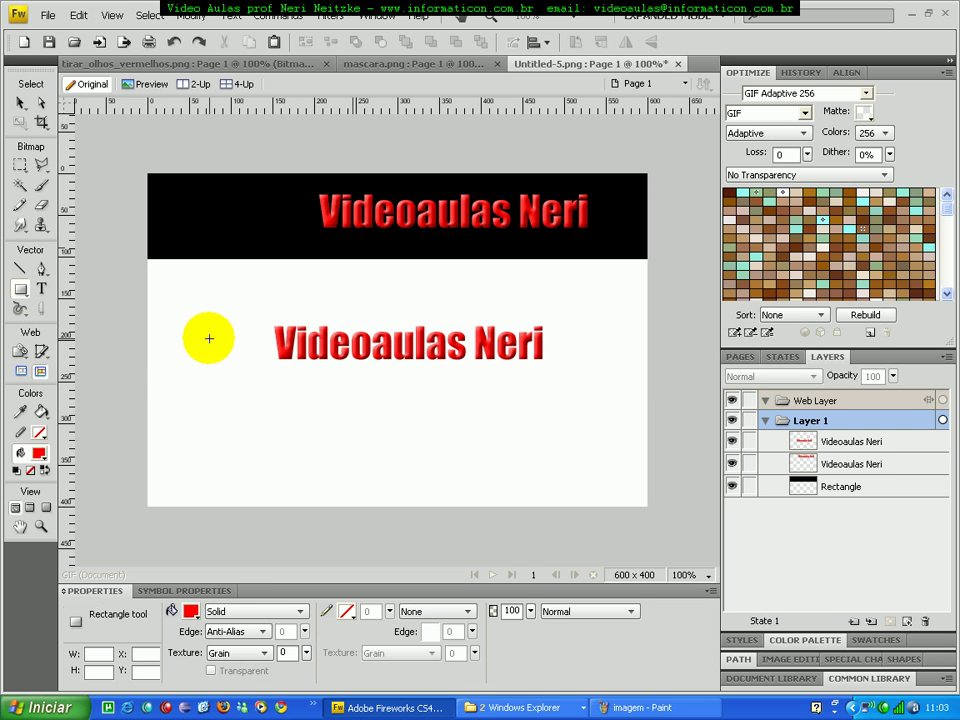
{"action": "mouse_move", "coordinate": [271, 314]}
{"action": "left_mouse_down"}
{"action": "mouse_move", "coordinate": [318, 343]}
{"action": "mouse_move", "coordinate": [545, 347]}
{"action": "mouse_move", "coordinate": [360, 317]}
{"action": "mouse_move", "coordinate": [254, 314]}
{"action": "left_mouse_up"}
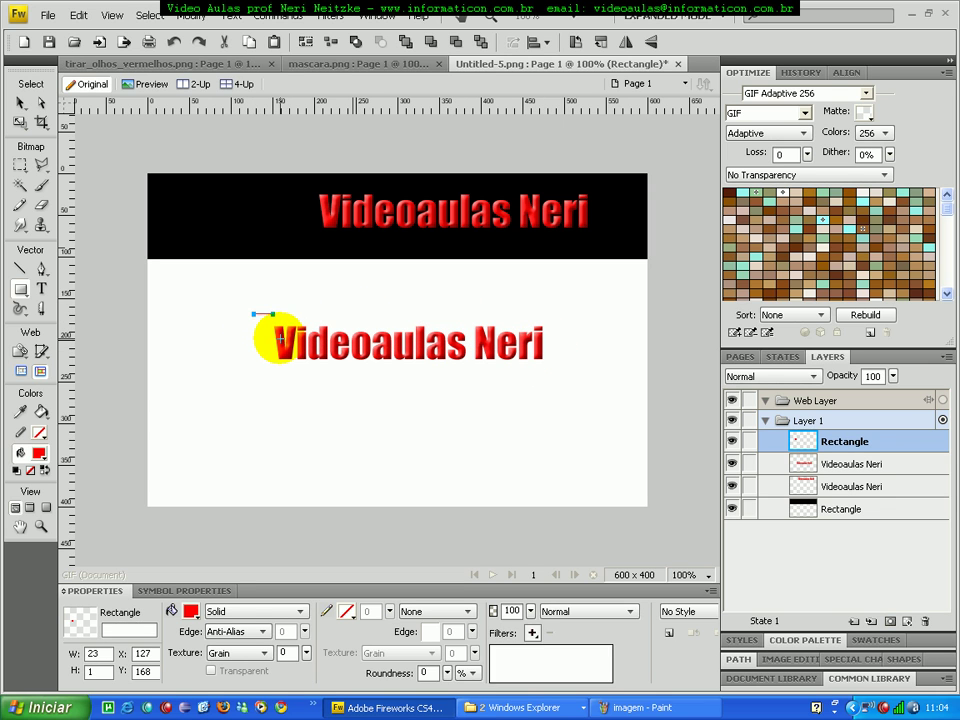
{"action": "key", "text": "ctrl+z"}
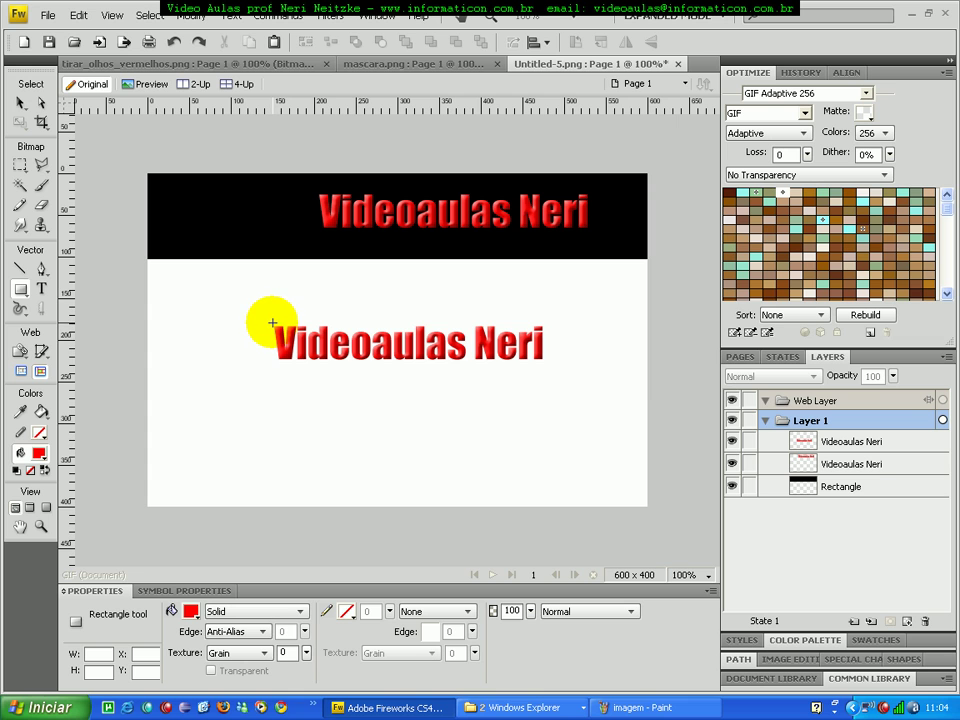
{"action": "left_click_drag", "start_coordinate": [272, 323], "coordinate": [548, 342]}
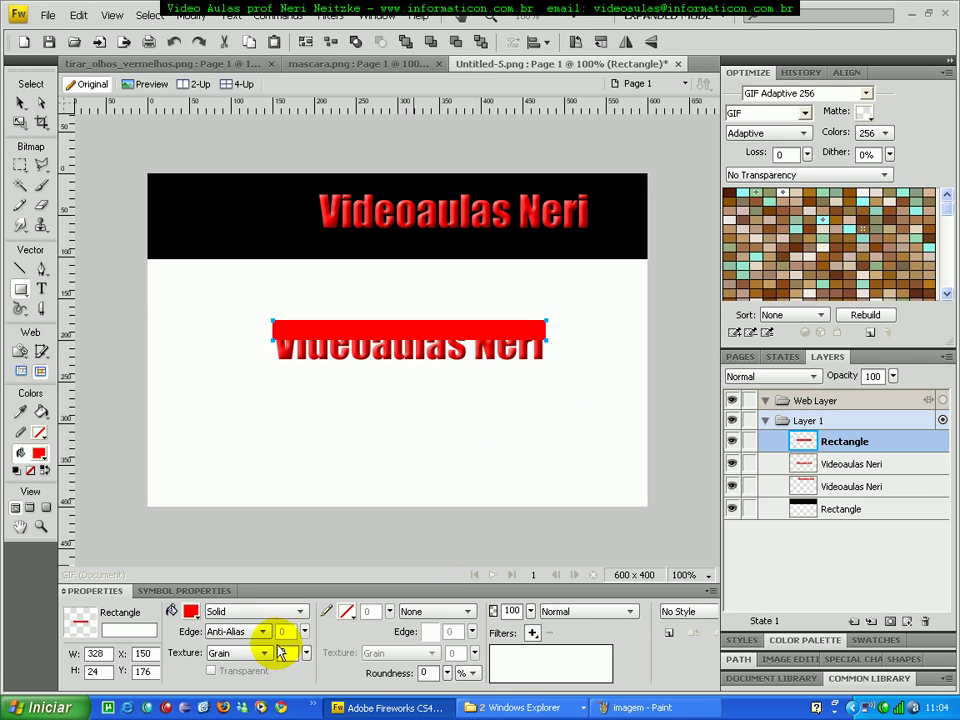
Try a white fill on the new rectangle, and switch its fill to none
{"action": "left_click", "coordinate": [191, 611]}
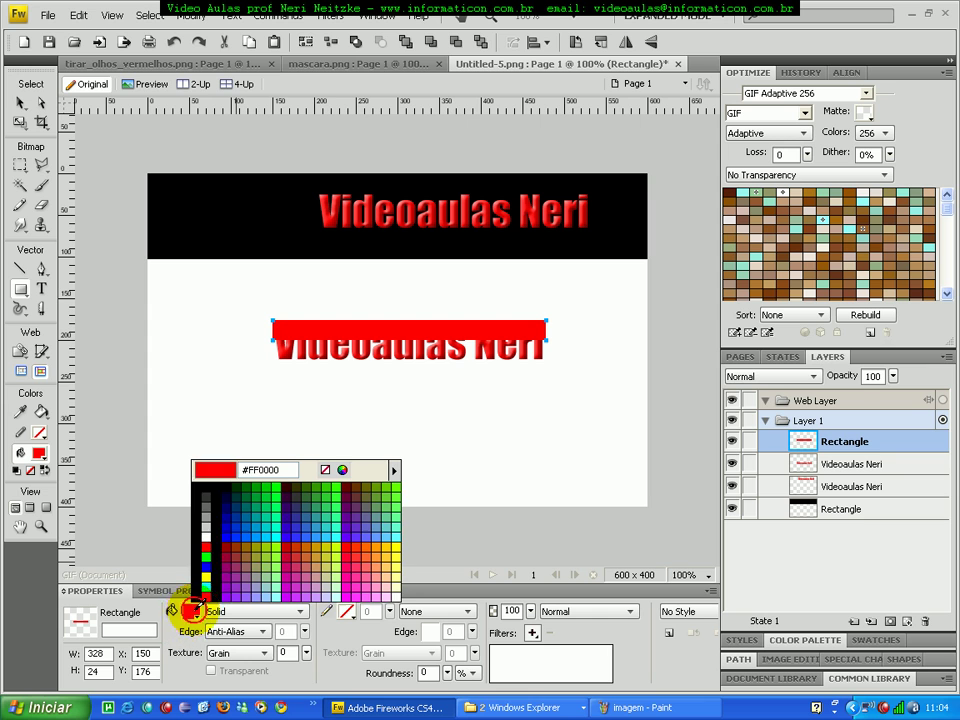
{"action": "left_click", "coordinate": [207, 536]}
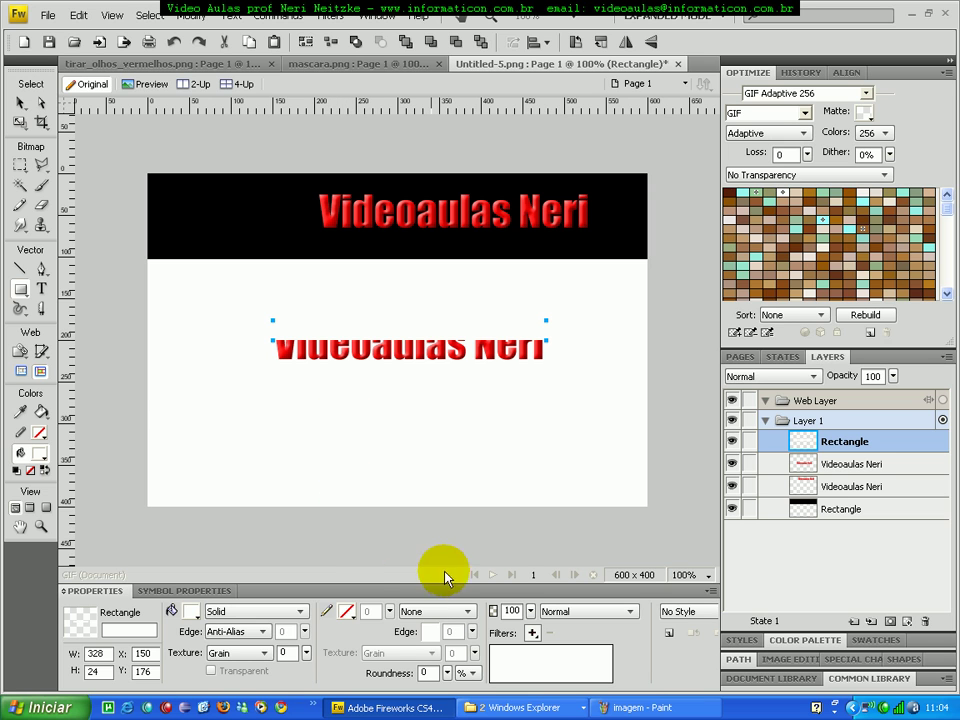
{"action": "left_click", "coordinate": [191, 613]}
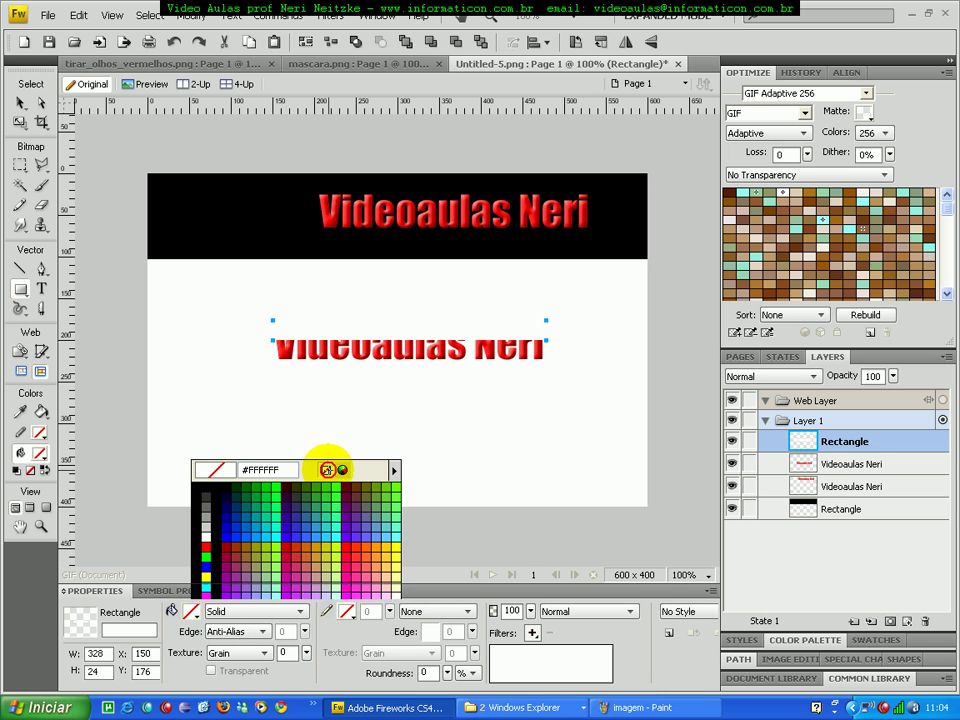
{"action": "left_click", "coordinate": [327, 468]}
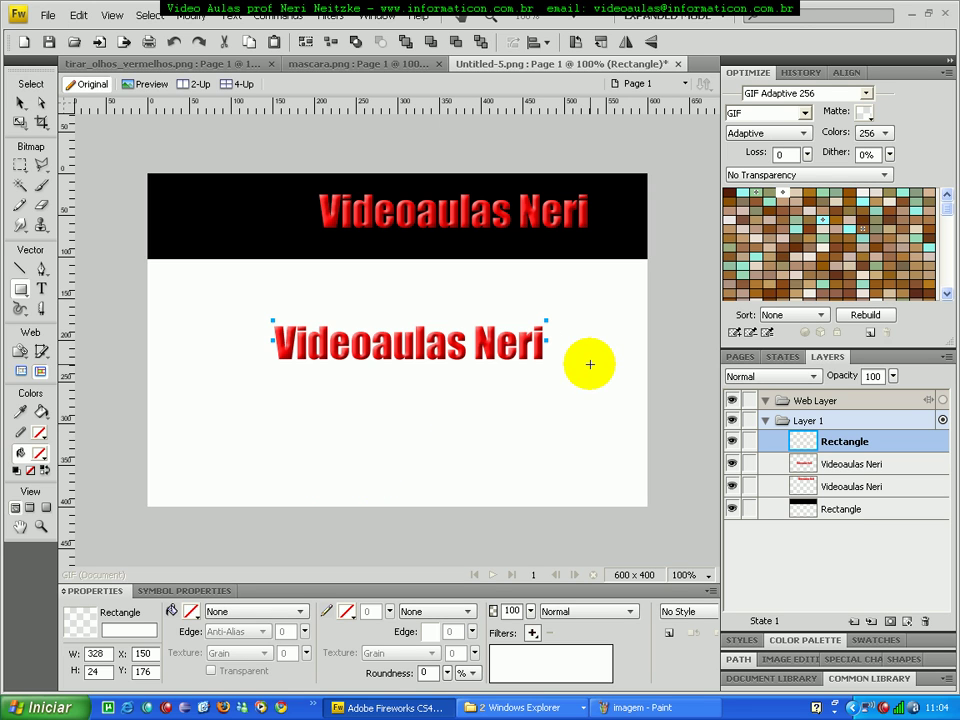
Move the copied title down below the unfilled rectangle, to about Y 249
{"action": "left_click", "coordinate": [20, 102]}
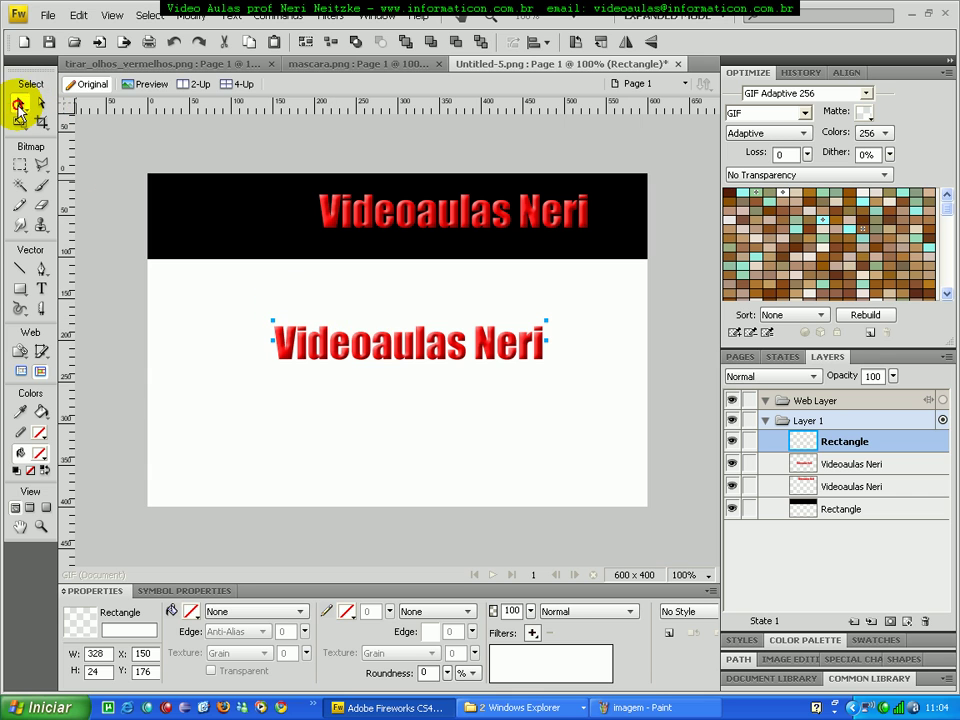
{"action": "left_click", "coordinate": [334, 362]}
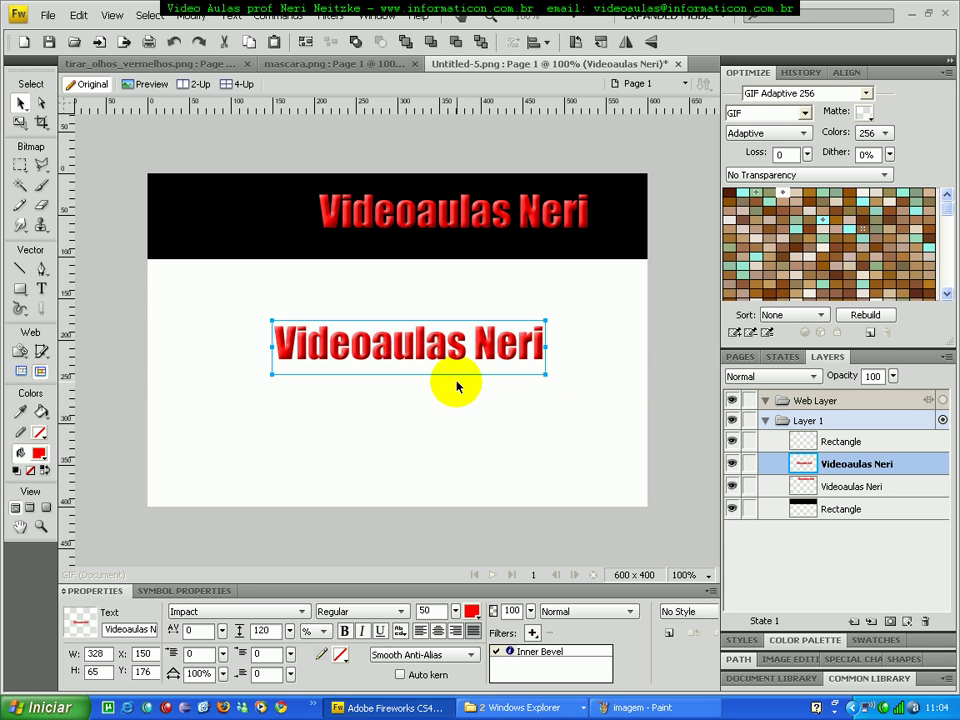
{"action": "left_click_drag", "start_coordinate": [439, 354], "coordinate": [444, 407]}
Fill the thin rectangle above the copied title with solid blue
{"action": "left_click", "coordinate": [396, 336]}
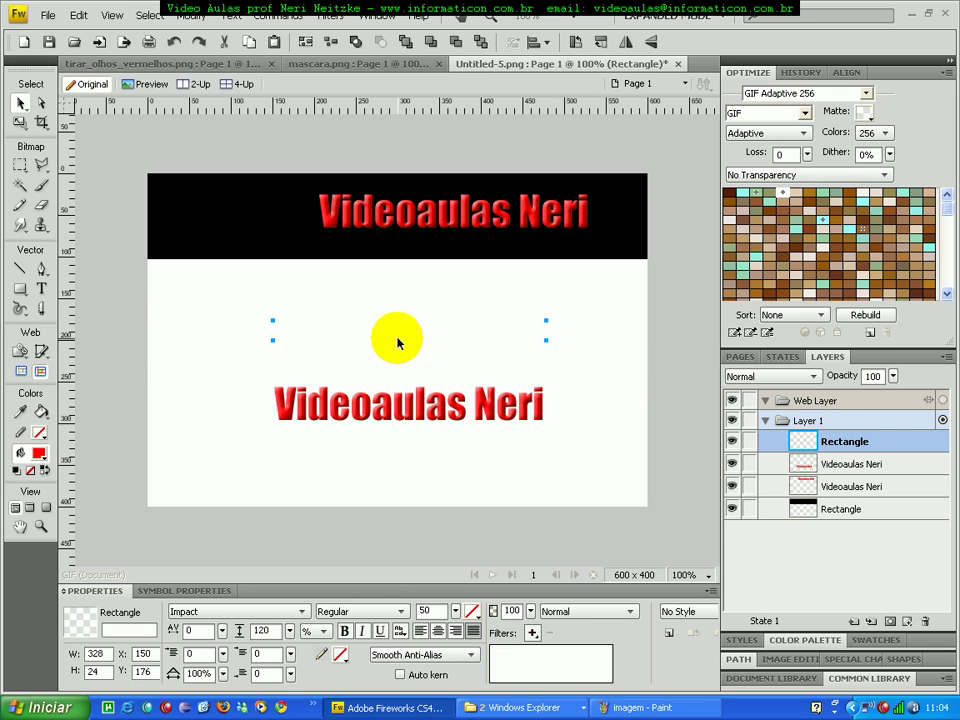
{"action": "left_click", "coordinate": [190, 611]}
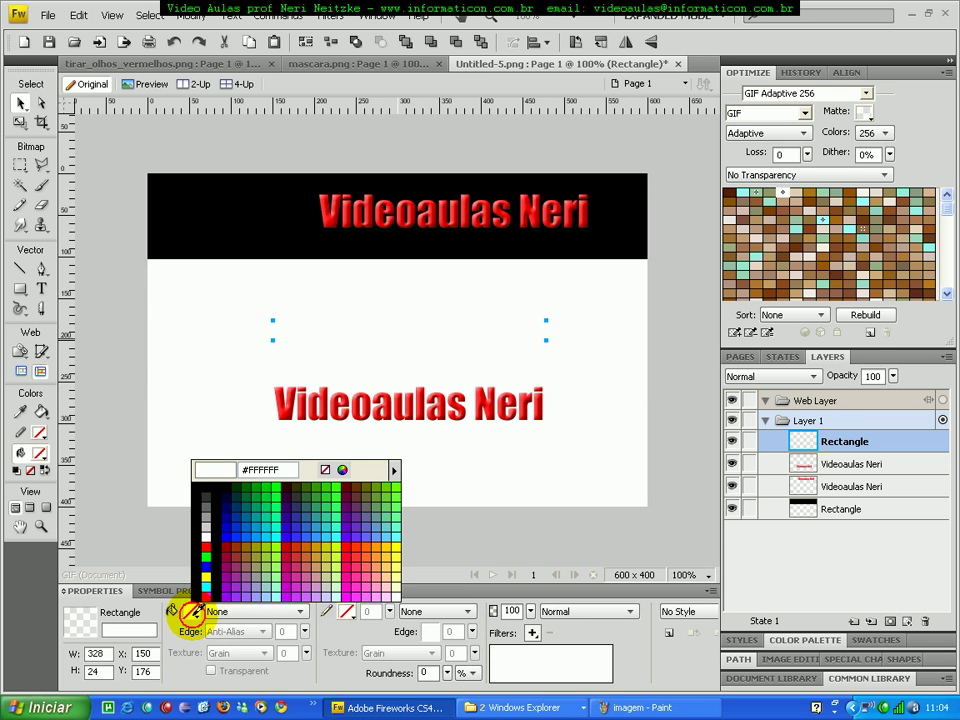
{"action": "left_click", "coordinate": [206, 562]}
Add a mask to the copied title and select that mask for editing
{"action": "left_click", "coordinate": [435, 418]}
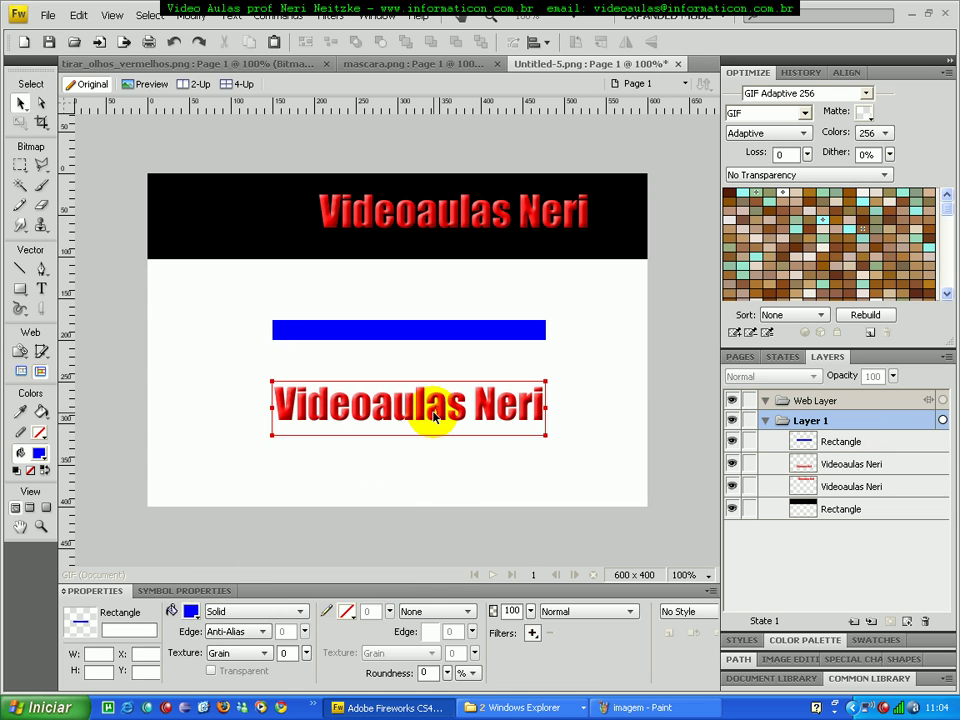
{"action": "left_click", "coordinate": [433, 418]}
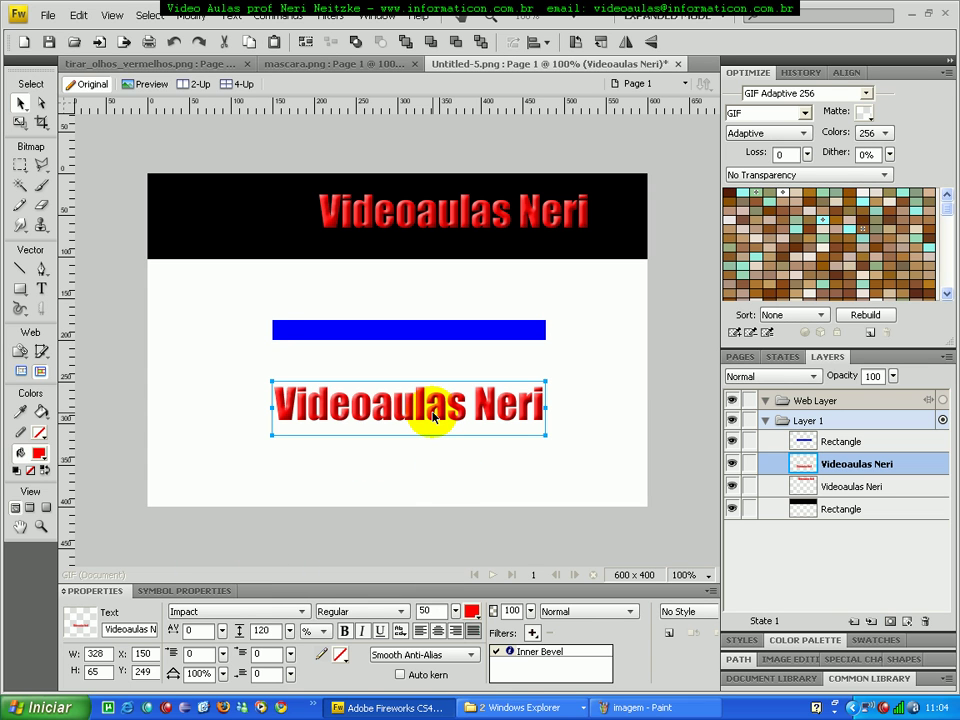
{"action": "left_click", "coordinate": [891, 622]}
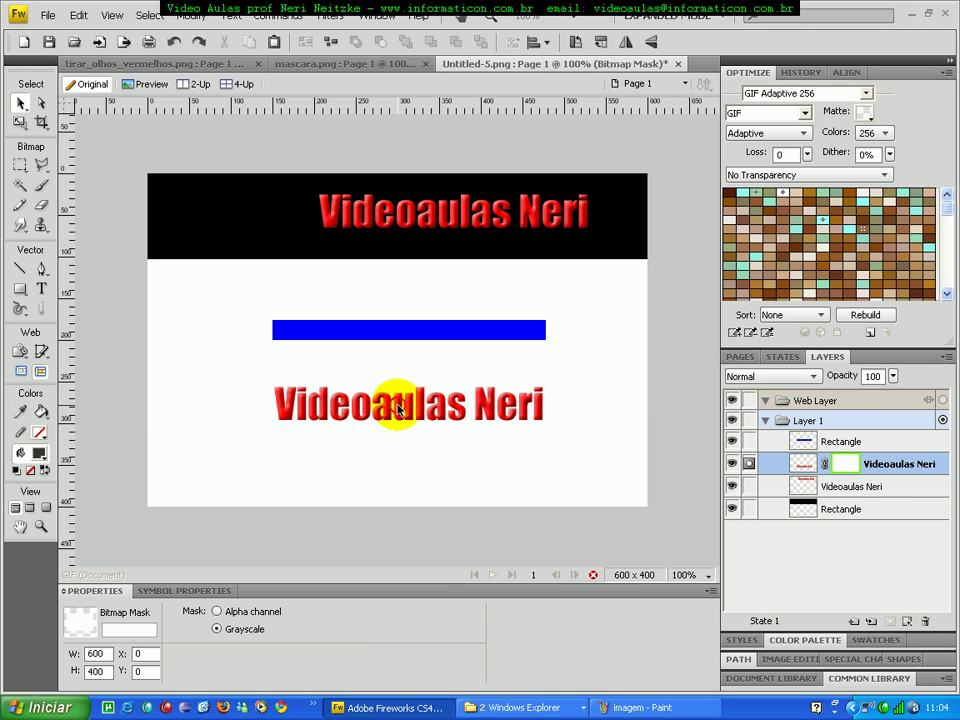
{"action": "left_click", "coordinate": [845, 463]}
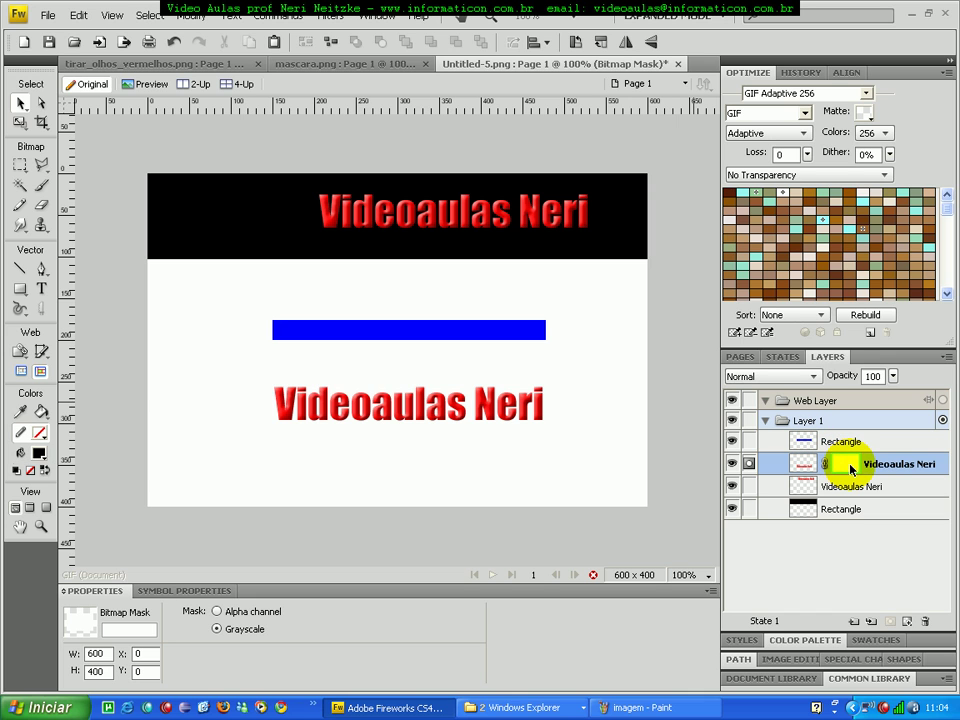
Copy the blue rectangle and paste it into the copied title's mask
{"action": "left_click", "coordinate": [328, 337]}
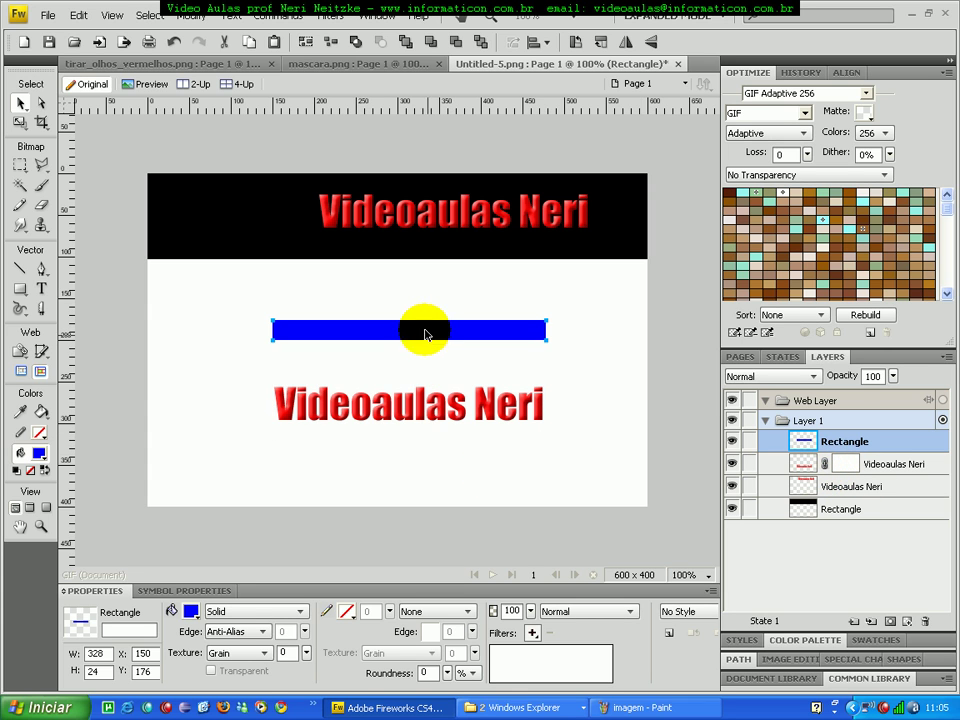
{"action": "left_click", "coordinate": [174, 42]}
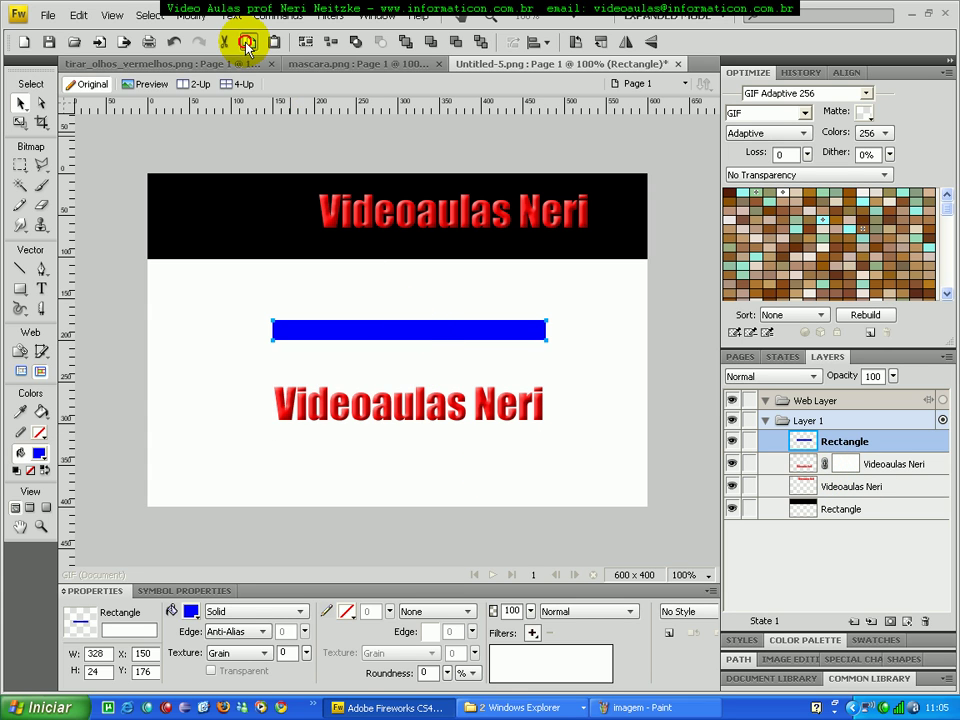
{"action": "left_click", "coordinate": [845, 463]}
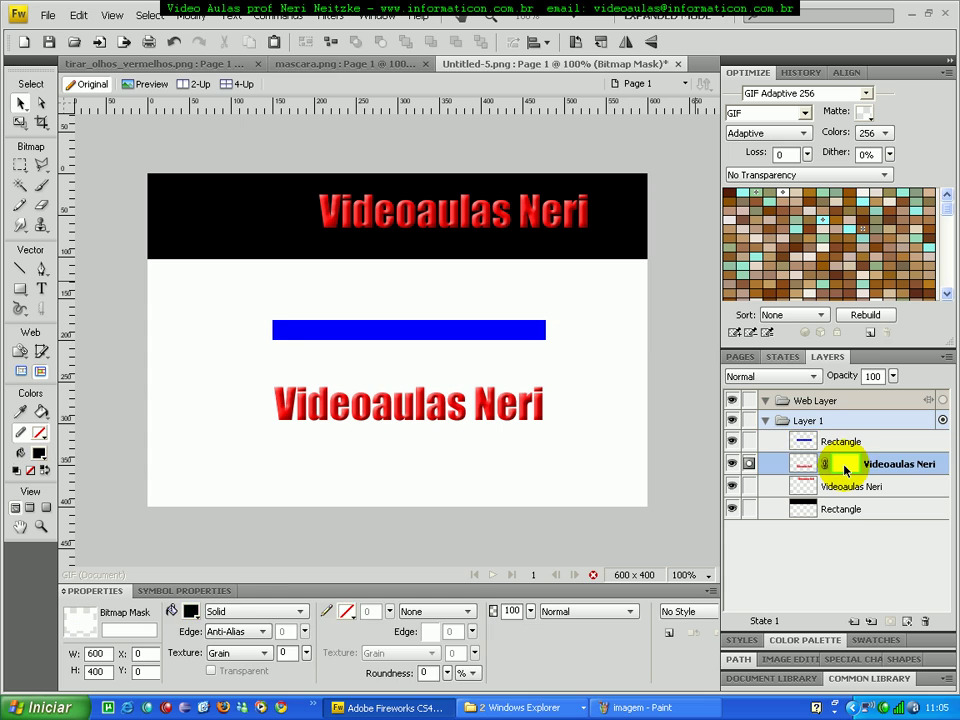
{"action": "left_click", "coordinate": [274, 42]}
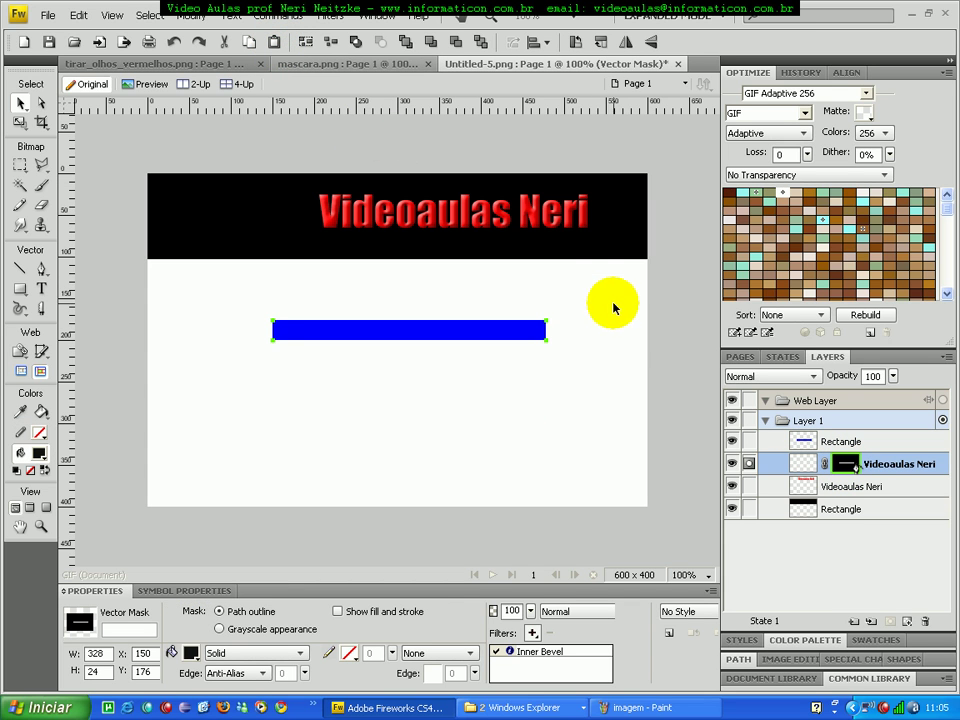
Remove the fill from the blue rectangle
{"action": "left_click", "coordinate": [349, 337]}
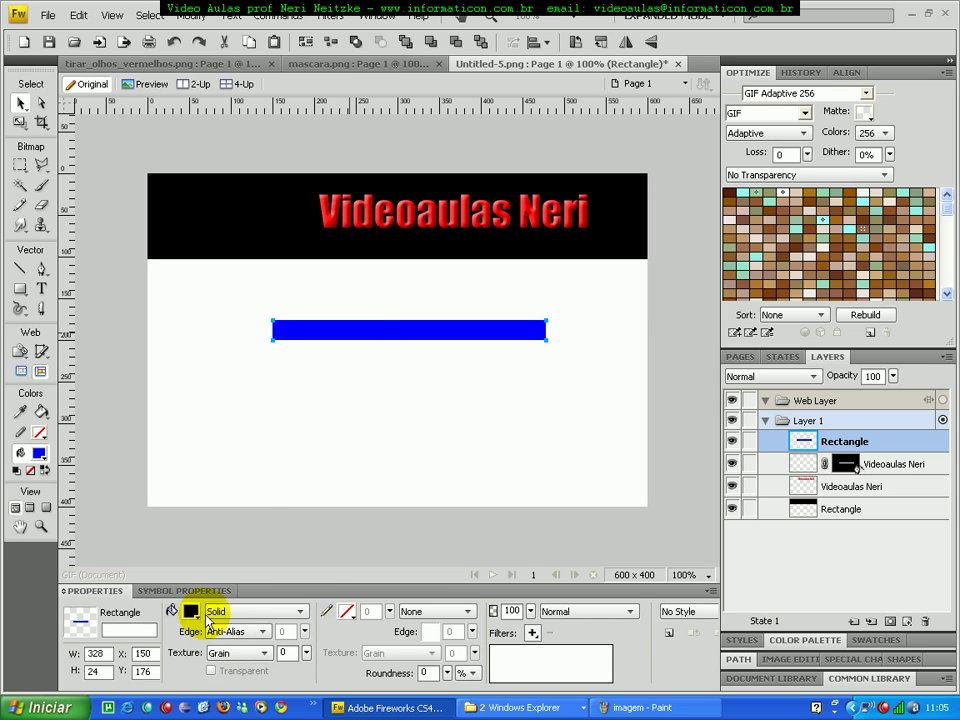
{"action": "left_click", "coordinate": [190, 614]}
{"action": "left_click", "coordinate": [332, 404]}
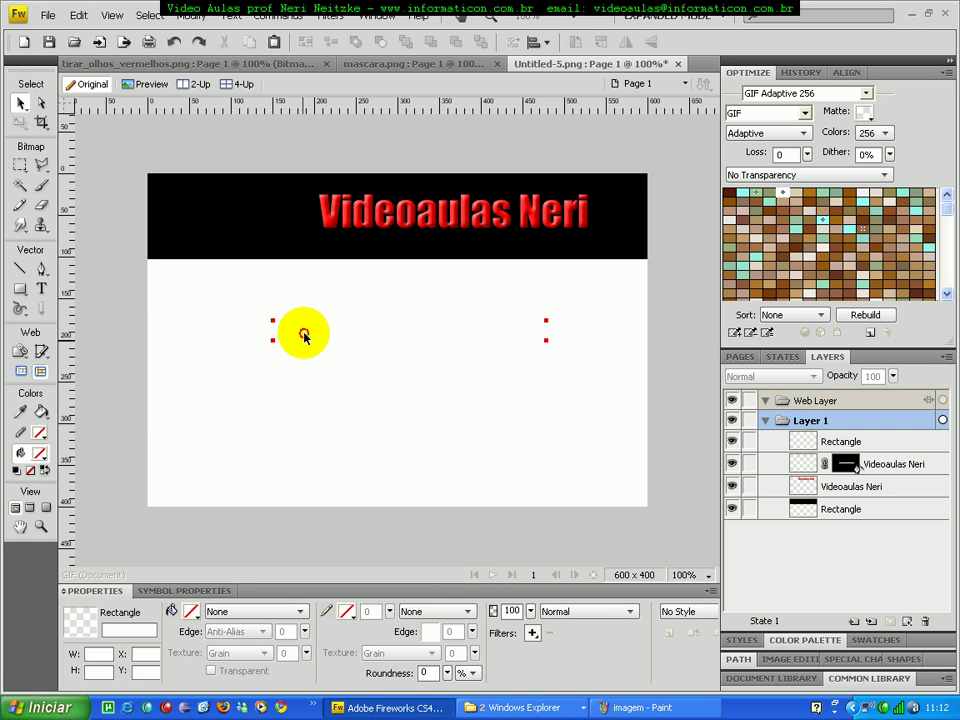
Delete the unfilled rectangle and the masked title copy from Layer 1
{"action": "left_click", "coordinate": [304, 335]}
{"action": "left_click_drag", "start_coordinate": [195, 281], "coordinate": [640, 488]}
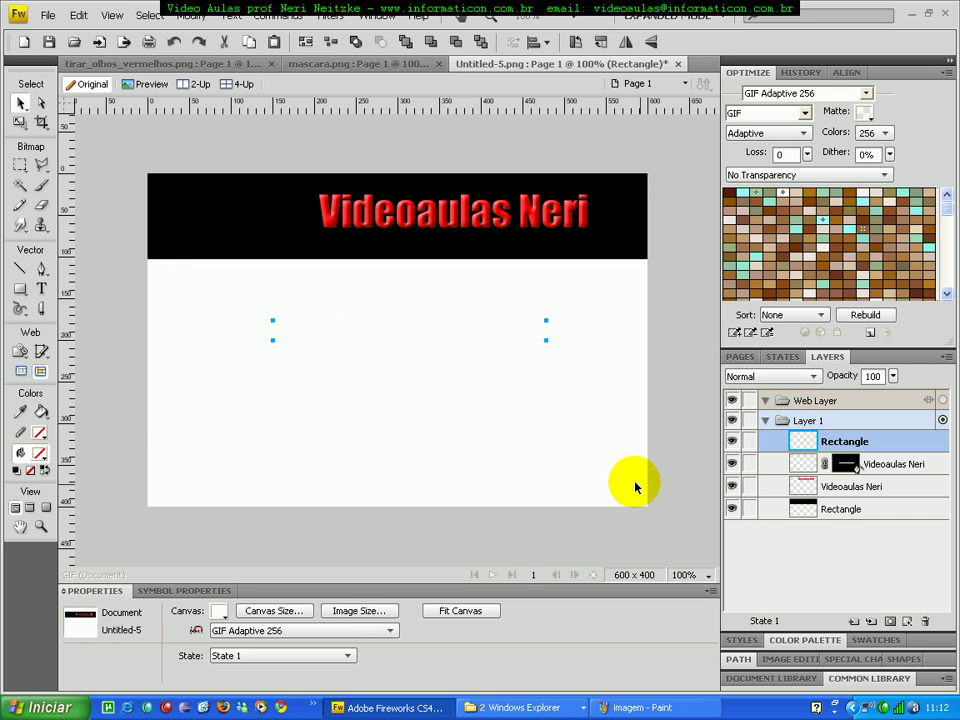
{"action": "key", "text": "Delete"}
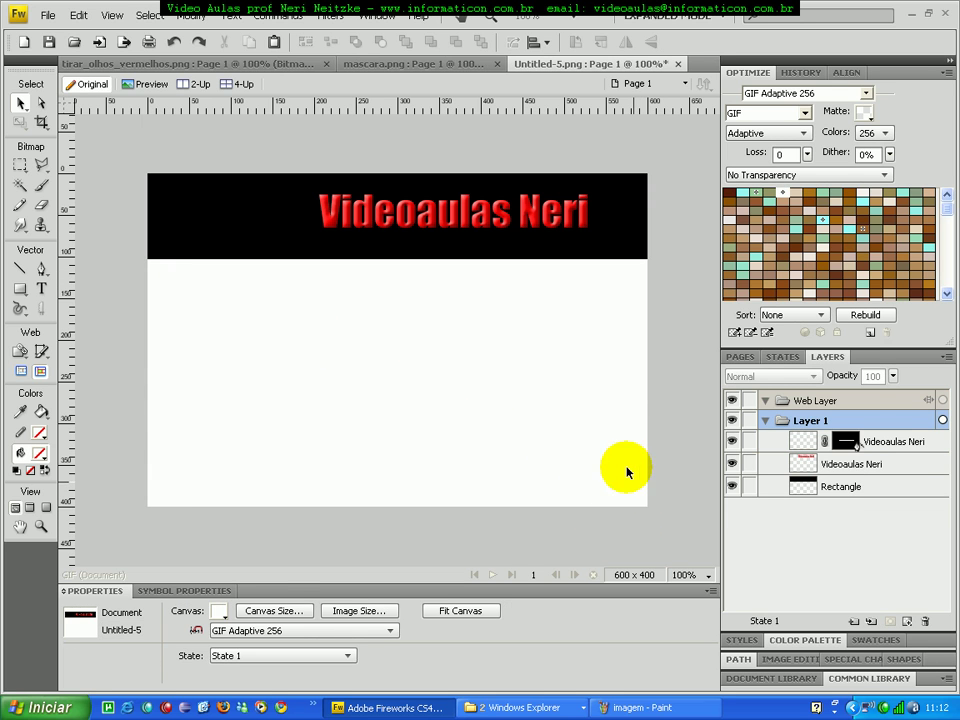
{"action": "left_click", "coordinate": [818, 441]}
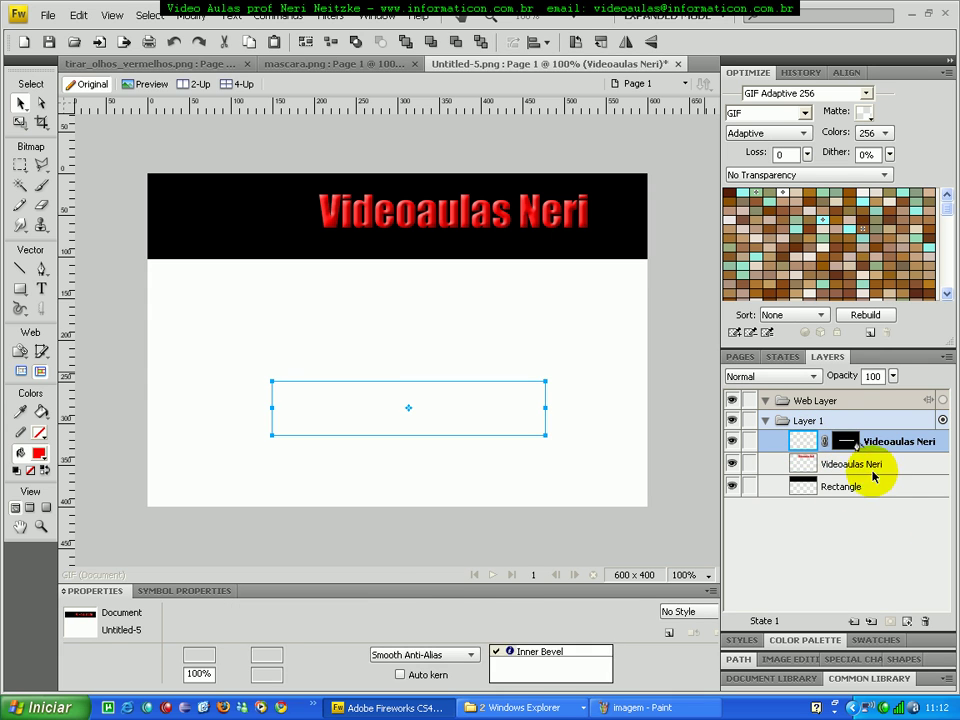
{"action": "left_click", "coordinate": [926, 622]}
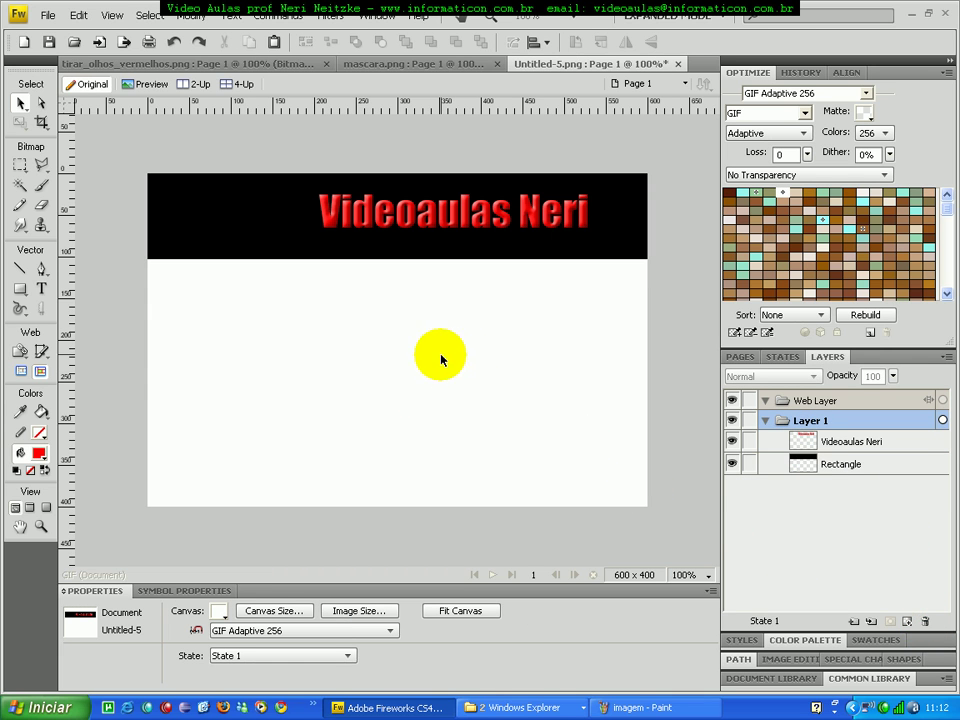
Set the document's canvas colour to black
{"action": "left_click", "coordinate": [818, 441]}
{"action": "left_click", "coordinate": [806, 464]}
{"action": "left_click", "coordinate": [806, 443]}
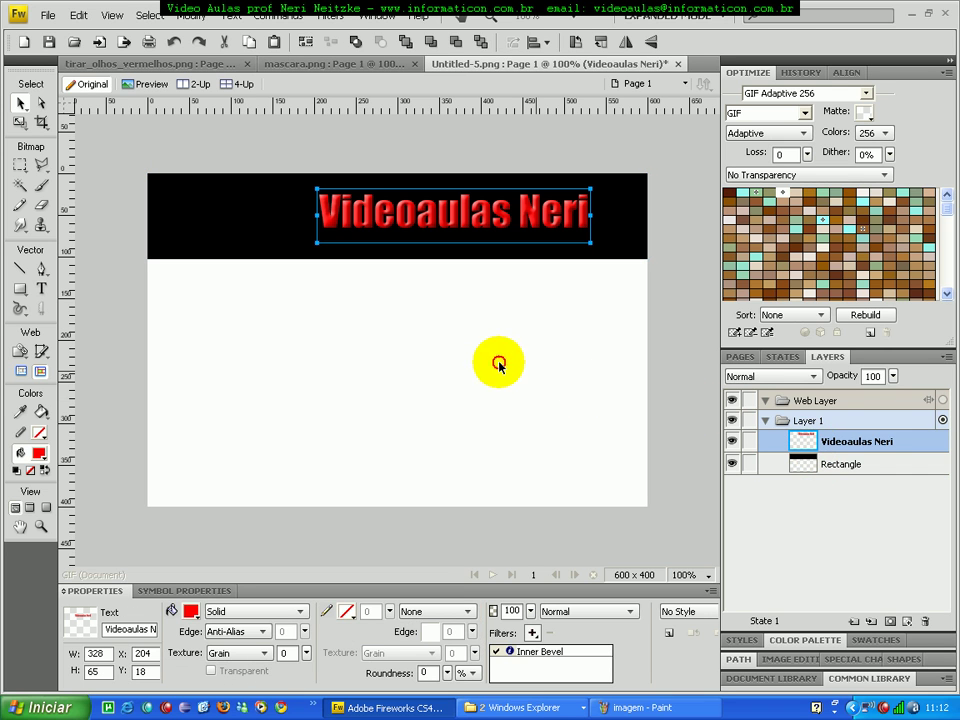
{"action": "key", "text": "ctrl+d"}
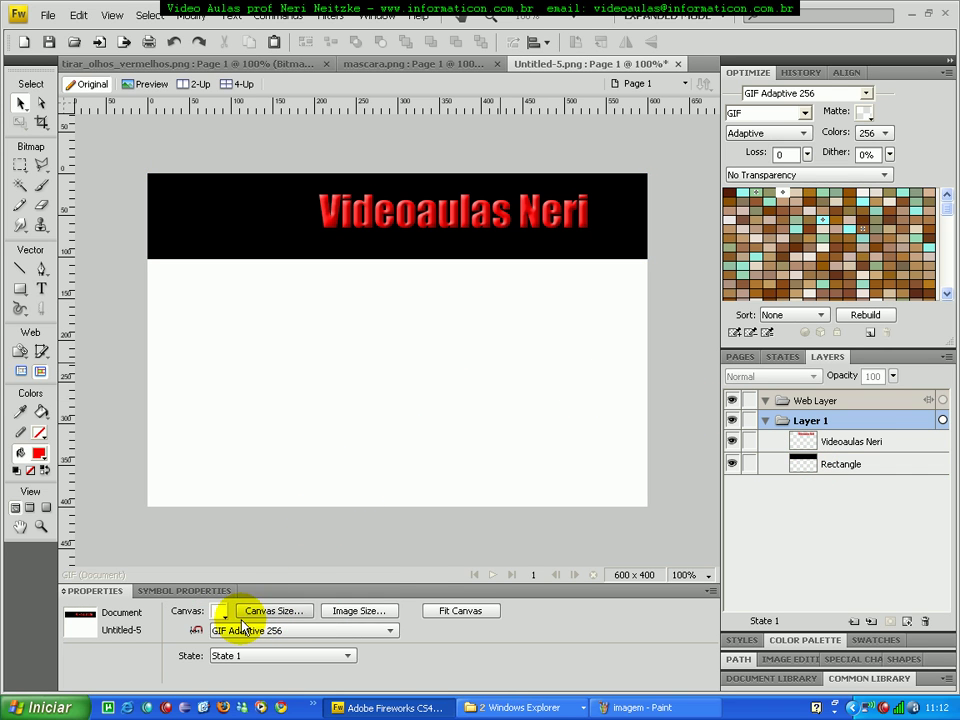
{"action": "left_click", "coordinate": [225, 610]}
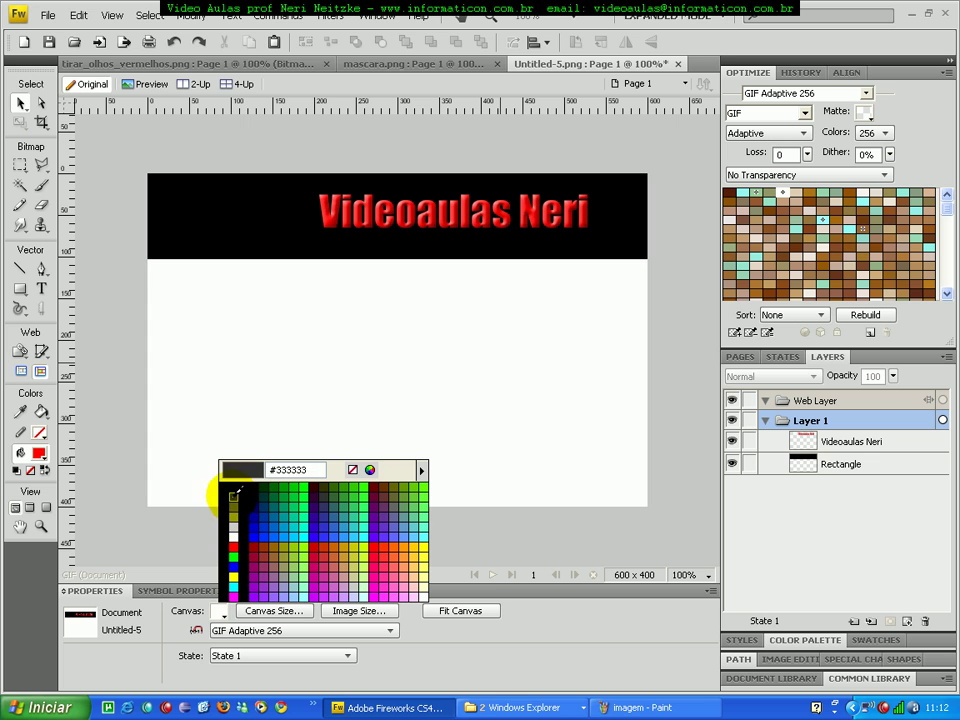
{"action": "left_click", "coordinate": [232, 485]}
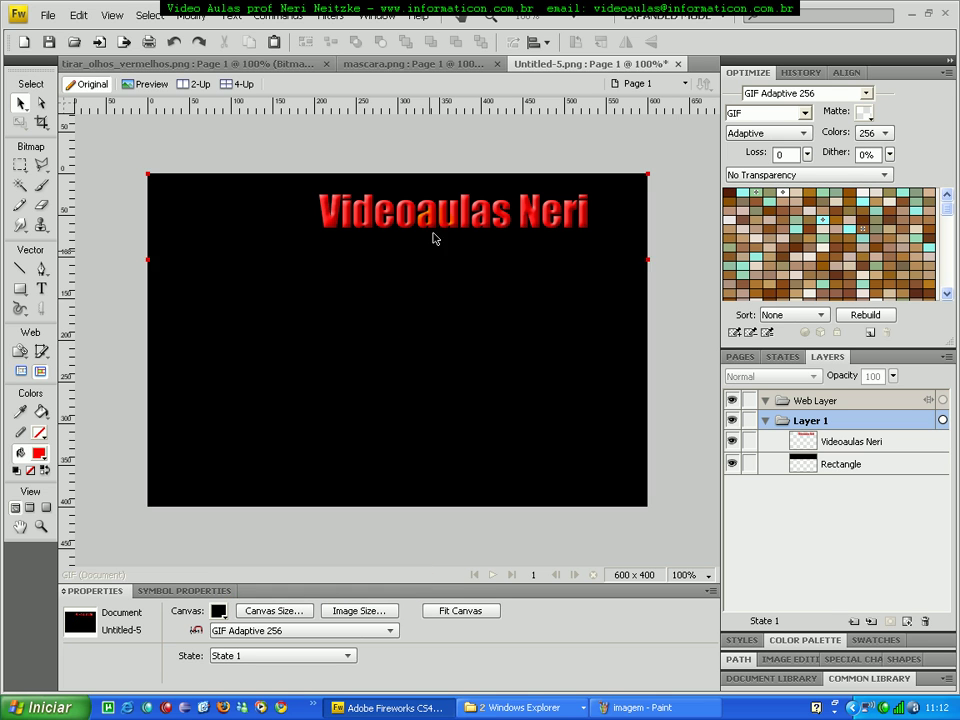
Place a copy of the red bevelled title below the original at about X 136, Y 200
{"action": "left_click", "coordinate": [435, 213]}
{"action": "left_click_drag", "start_coordinate": [435, 213], "coordinate": [367, 395]}
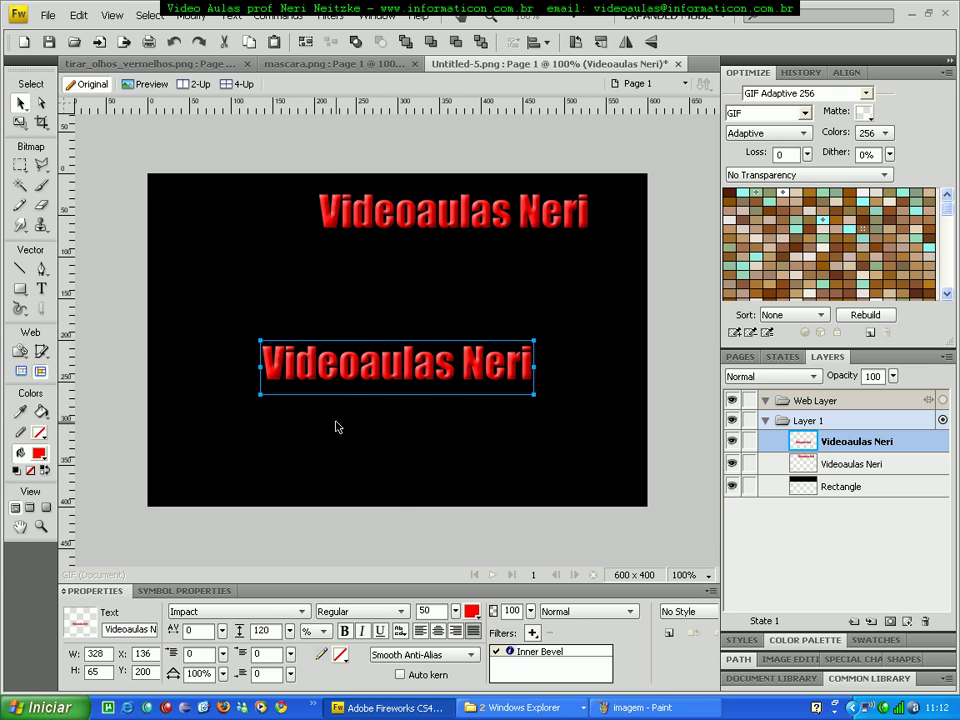
{"action": "left_click", "coordinate": [242, 435]}
Draw a rectangle about 328 × 33 px over the title copy's upper half, with no fill and a white stroke
{"action": "left_click", "coordinate": [19, 288]}
{"action": "left_click_drag", "start_coordinate": [260, 343], "coordinate": [535, 366]}
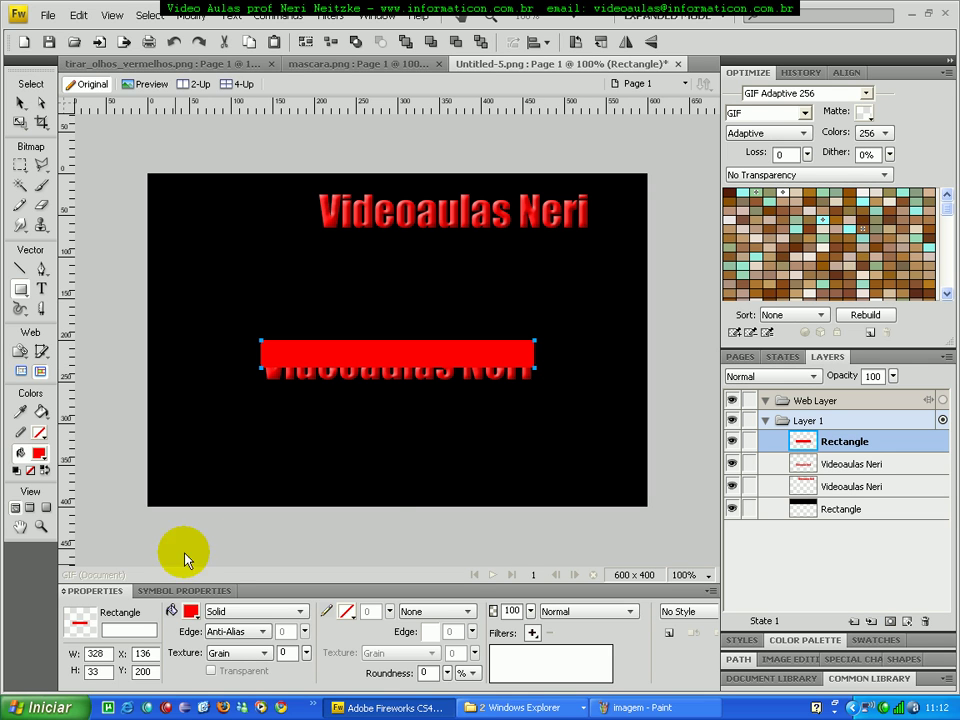
{"action": "left_click", "coordinate": [189, 615]}
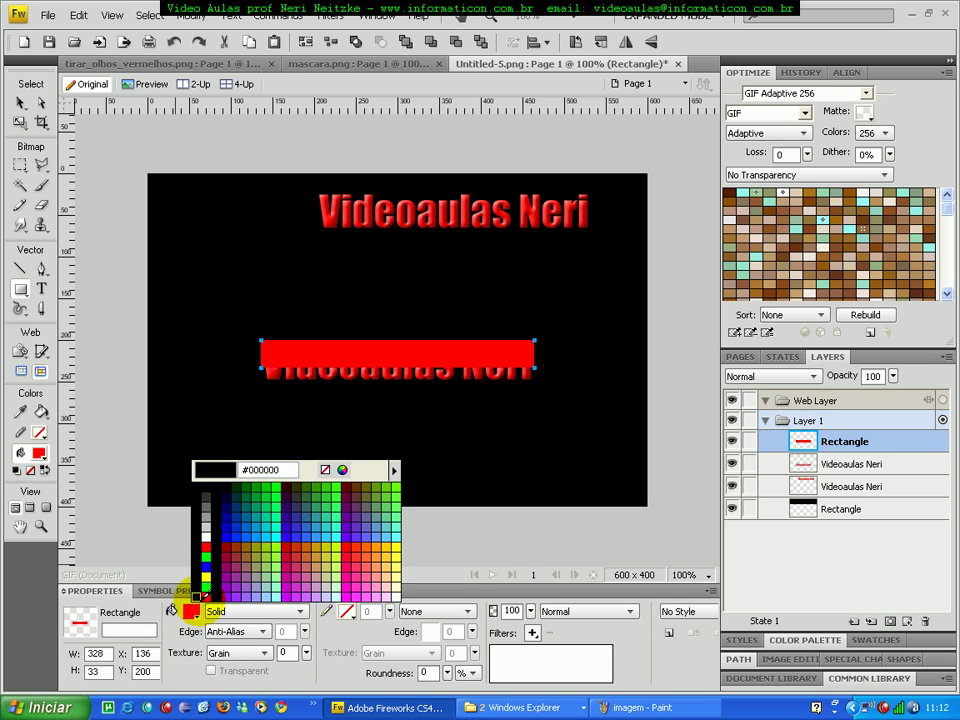
{"action": "left_click", "coordinate": [327, 471]}
{"action": "left_click", "coordinate": [348, 611]}
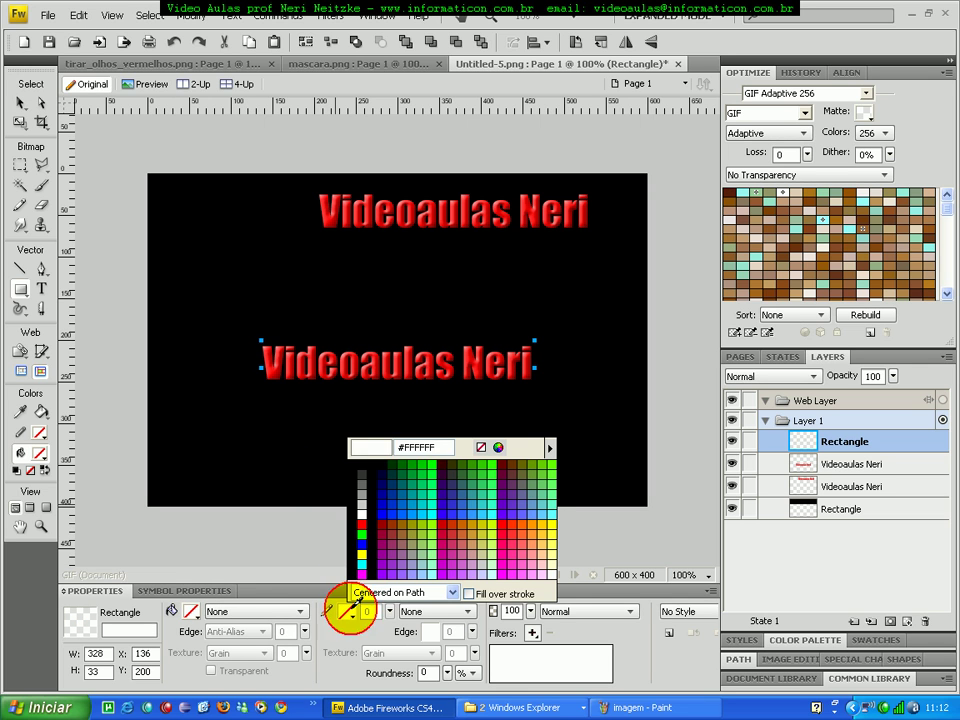
{"action": "left_click", "coordinate": [362, 514]}
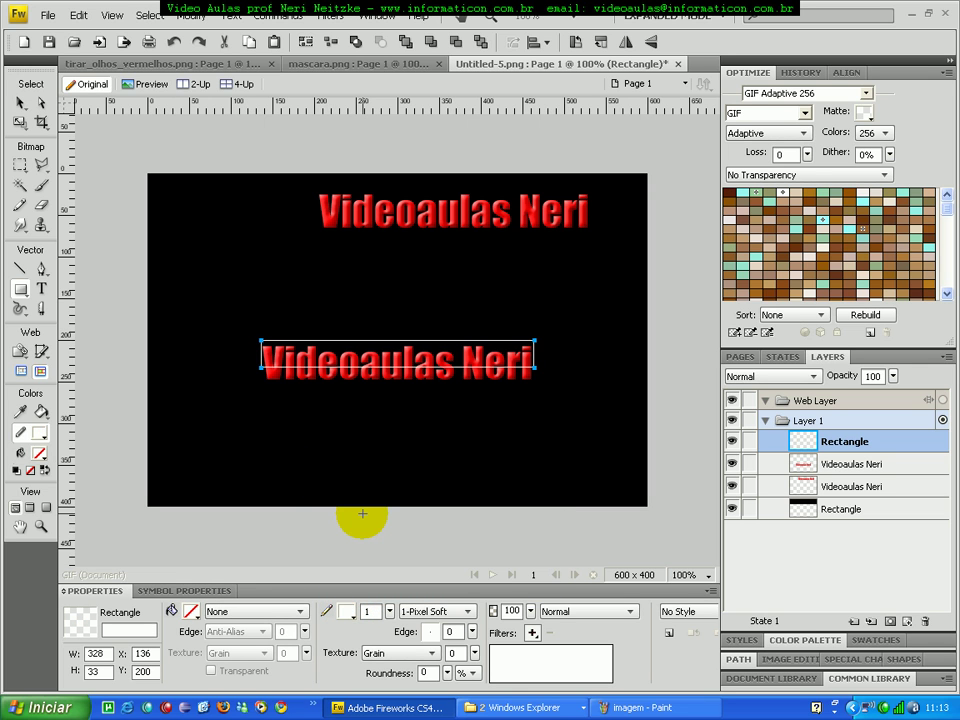
Add a mask to the lower title copy and select that mask for editing
{"action": "left_click", "coordinate": [20, 101]}
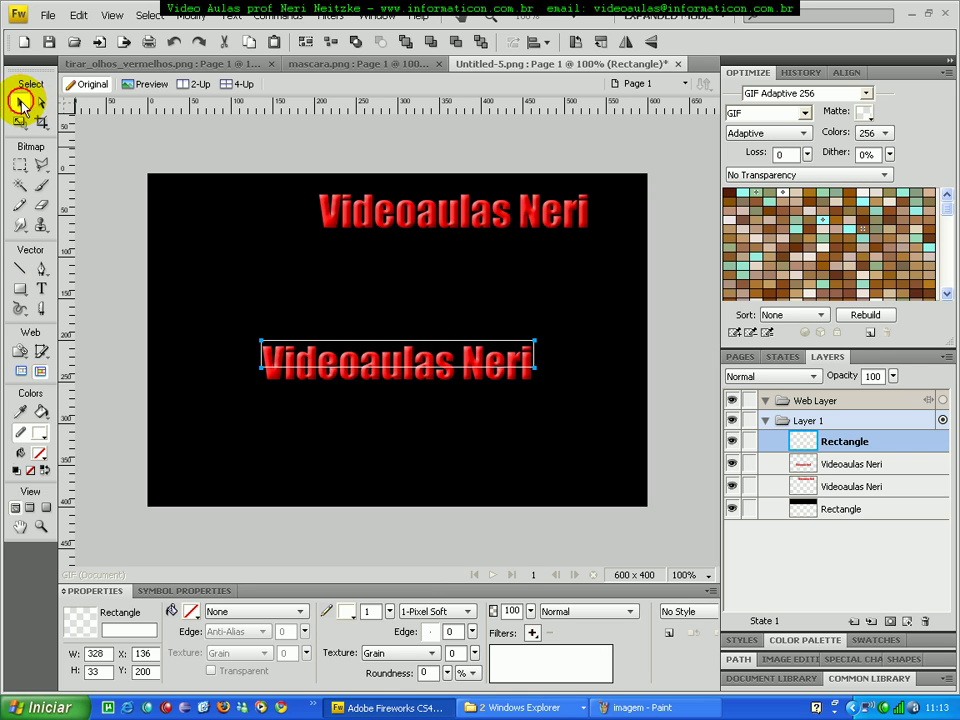
{"action": "left_click", "coordinate": [315, 383]}
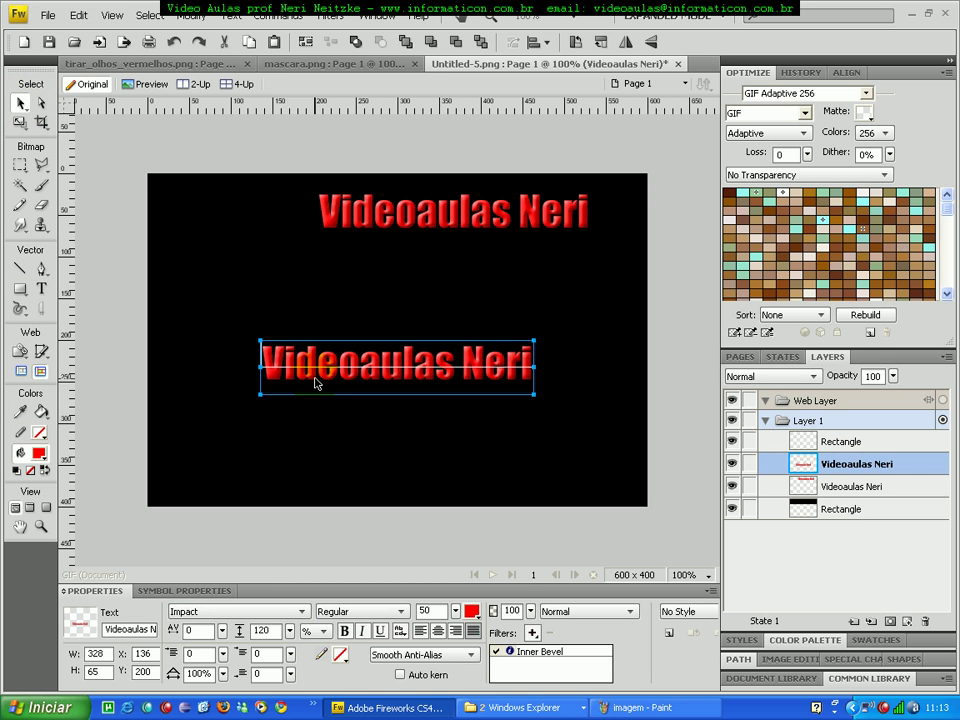
{"action": "left_click", "coordinate": [896, 623]}
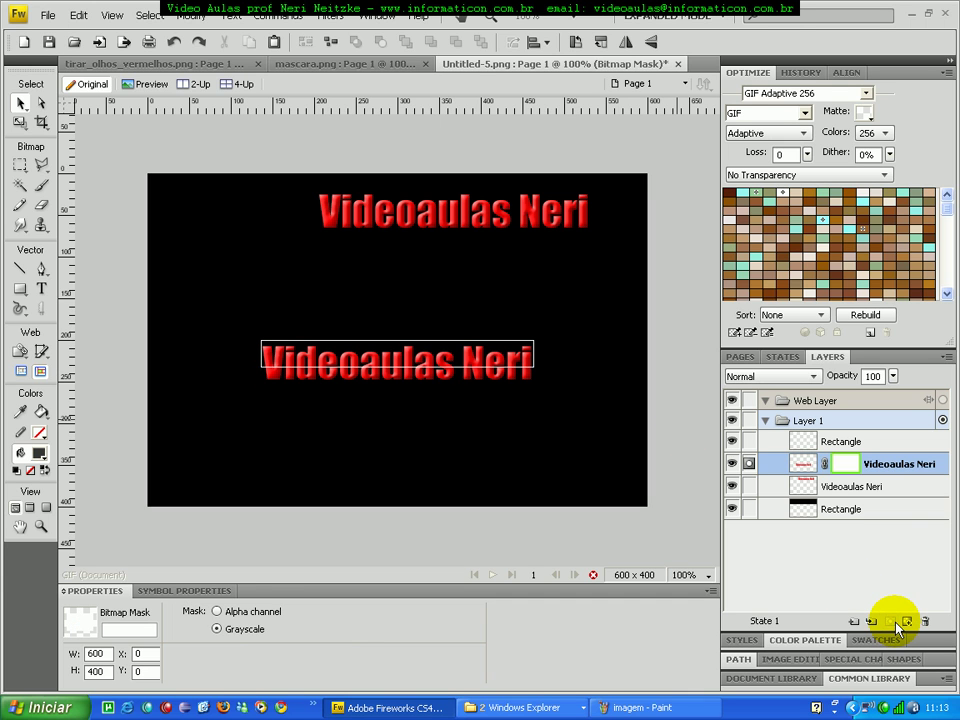
{"action": "left_click", "coordinate": [849, 463]}
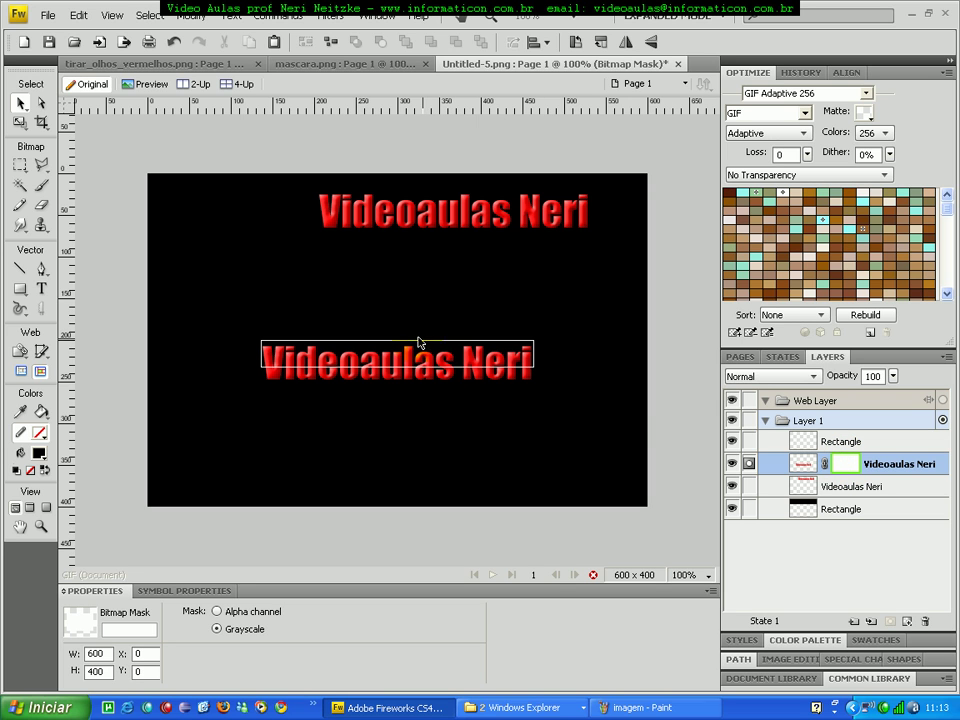
Copy the white-outlined rectangle and paste it into the title copy's mask
{"action": "left_click", "coordinate": [366, 350]}
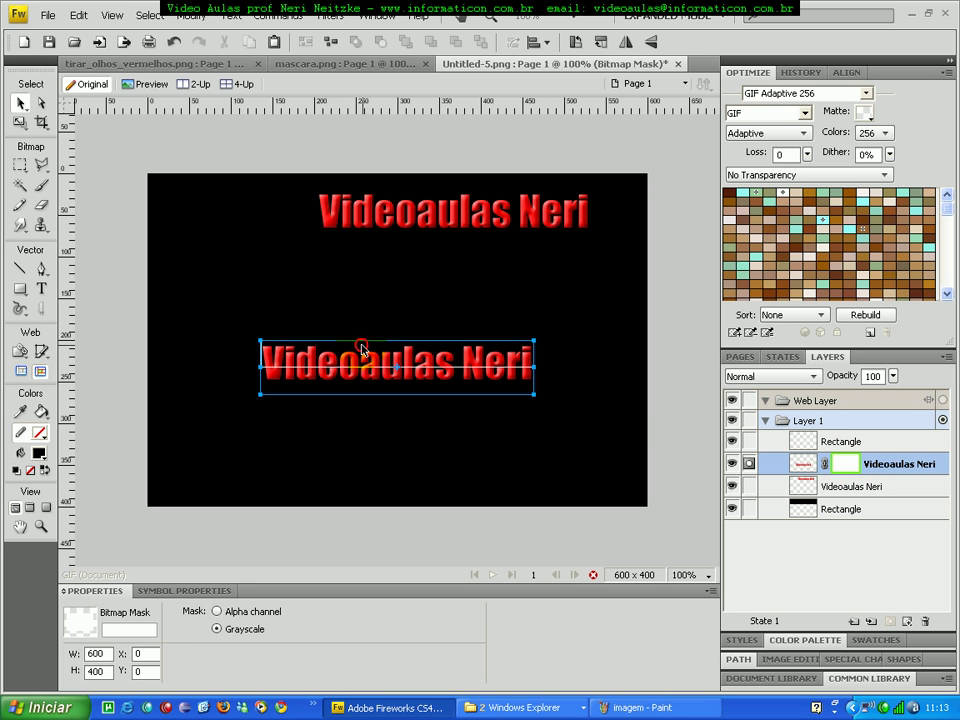
{"action": "left_click", "coordinate": [302, 366]}
{"action": "left_click", "coordinate": [282, 372]}
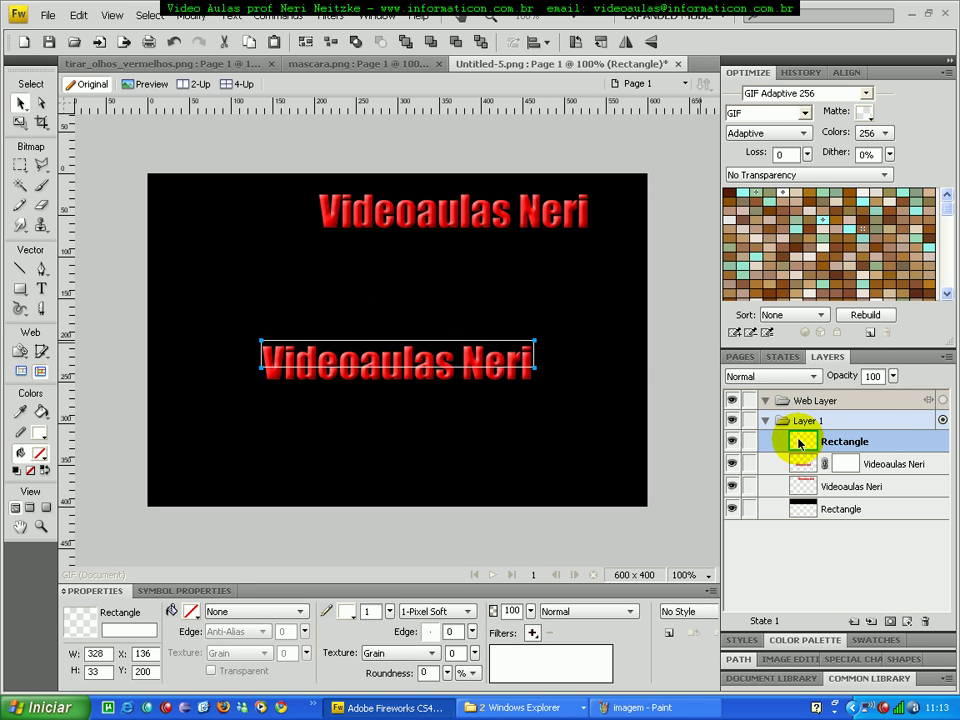
{"action": "left_click", "coordinate": [249, 44]}
{"action": "left_click", "coordinate": [848, 463]}
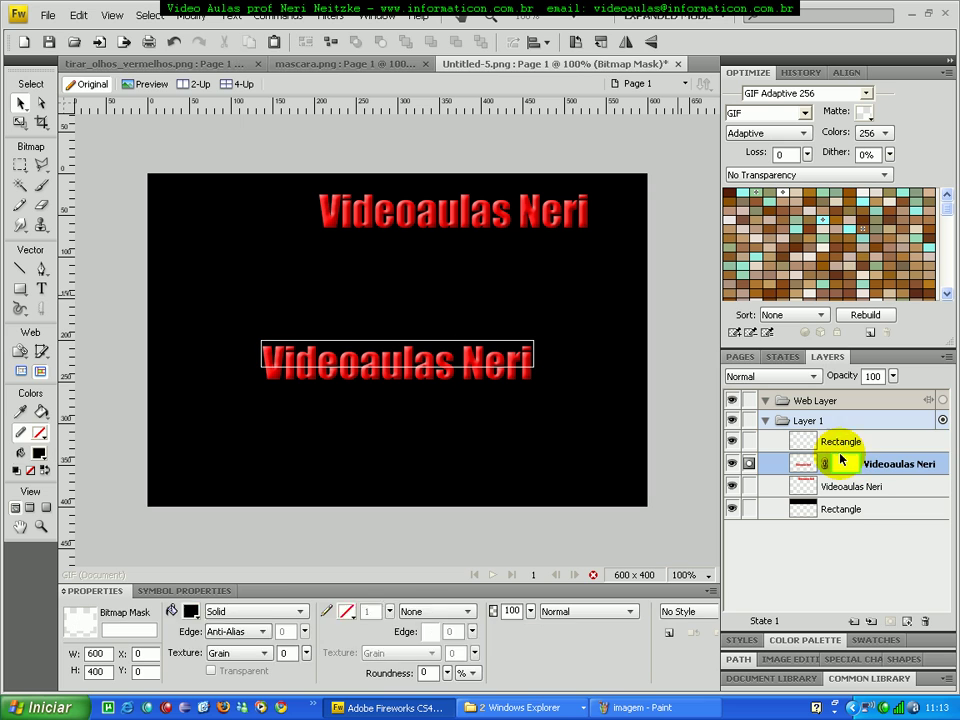
{"action": "left_click", "coordinate": [274, 42]}
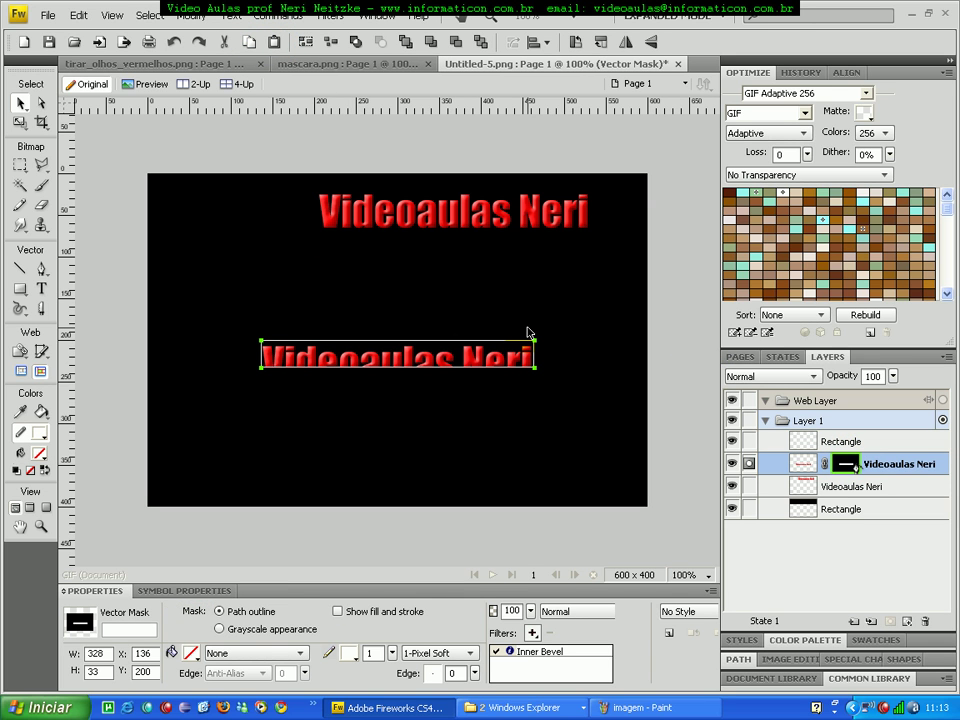
Delete the white-outlined rectangle from Layer 1 and select the masked title copy
{"action": "left_click", "coordinate": [808, 447]}
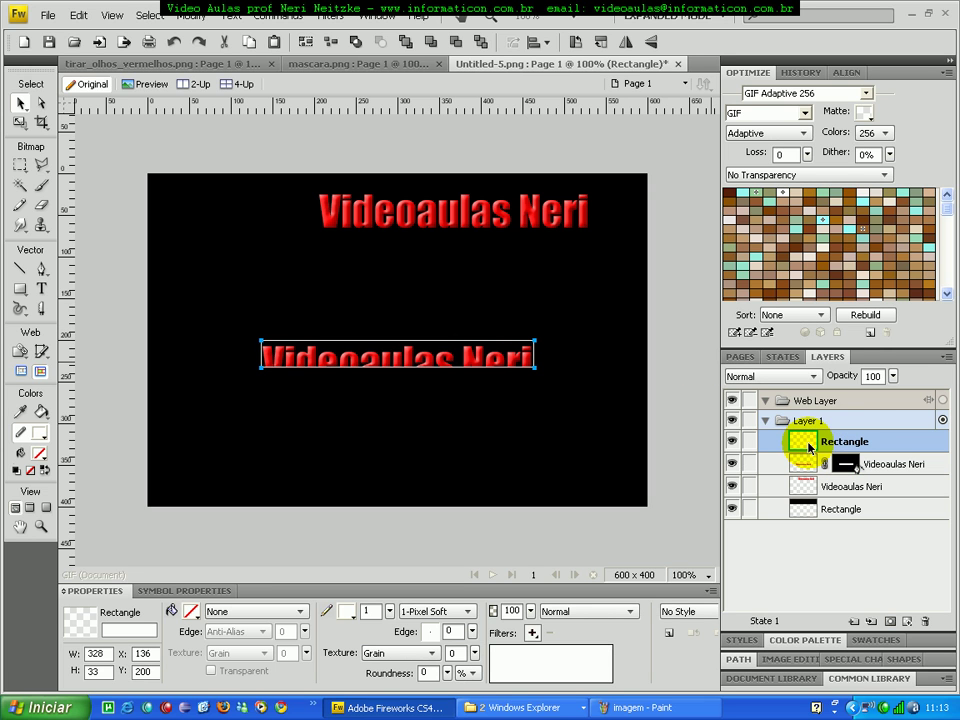
{"action": "left_click", "coordinate": [925, 622]}
{"action": "left_click", "coordinate": [321, 369]}
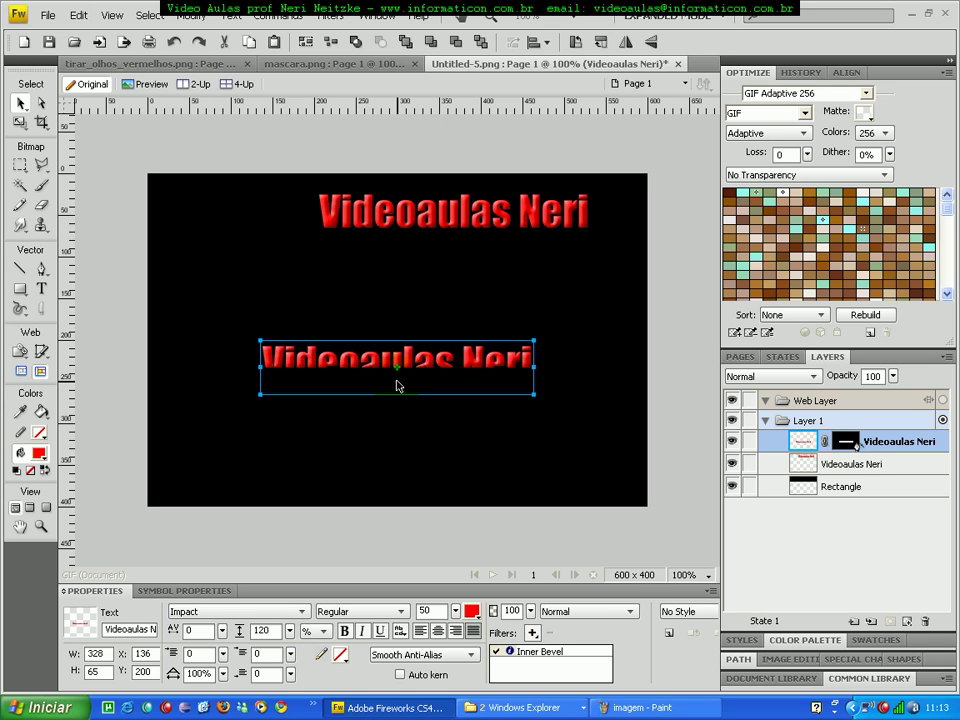
Undo the rectangle's deletion and its pasting into the title copy's mask
{"action": "left_click", "coordinate": [173, 42]}
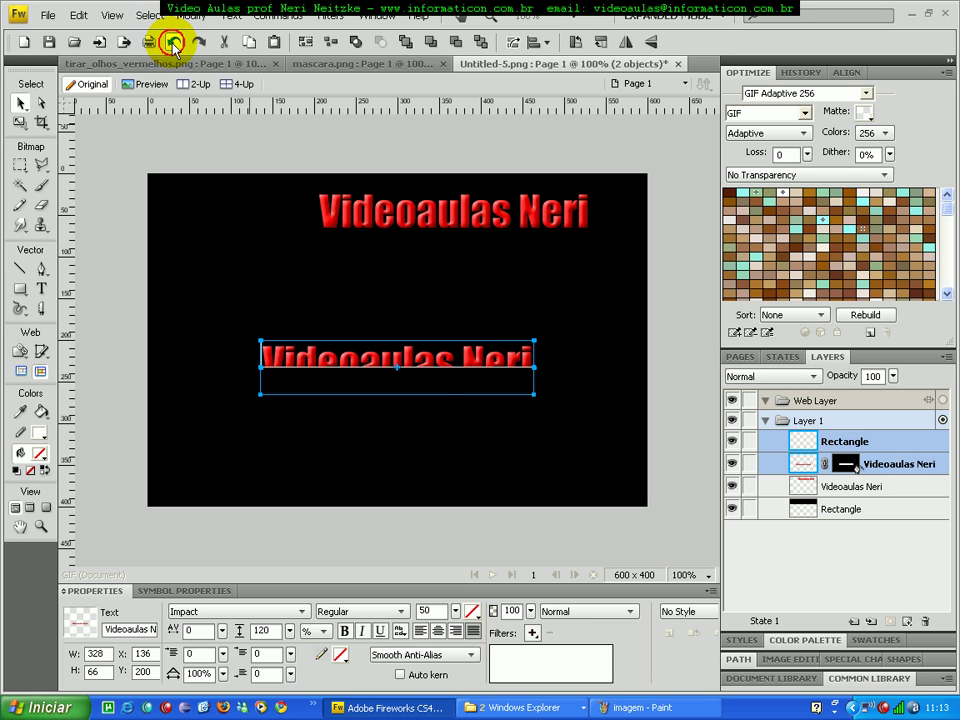
{"action": "left_click", "coordinate": [173, 42]}
{"action": "left_click", "coordinate": [173, 42]}
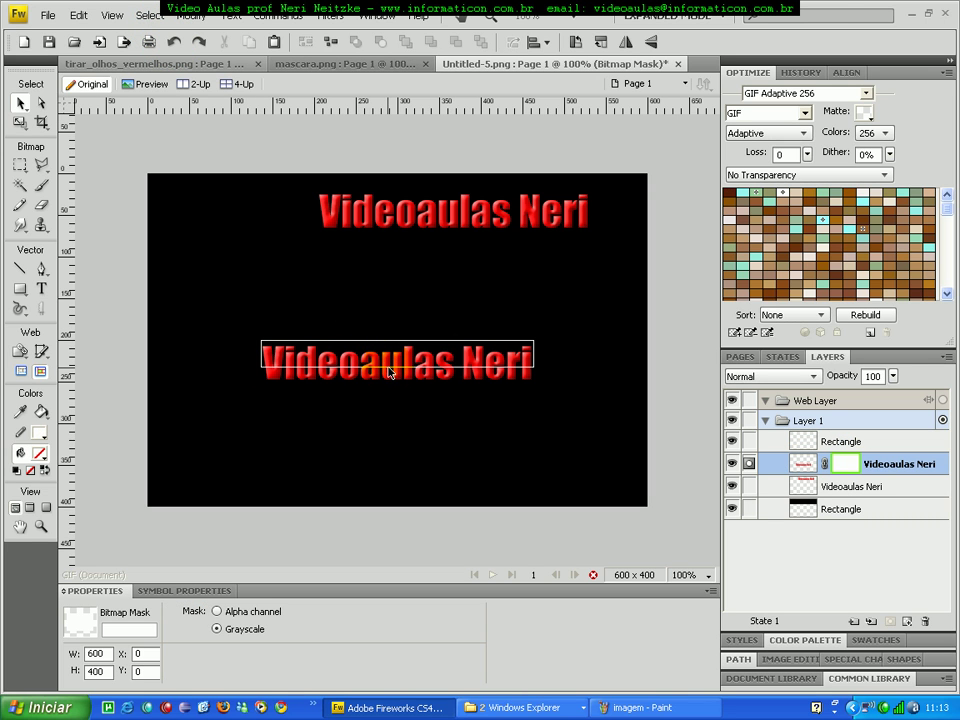
Remove the mask from the title copy, discarding it without applying
{"action": "left_click", "coordinate": [845, 462]}
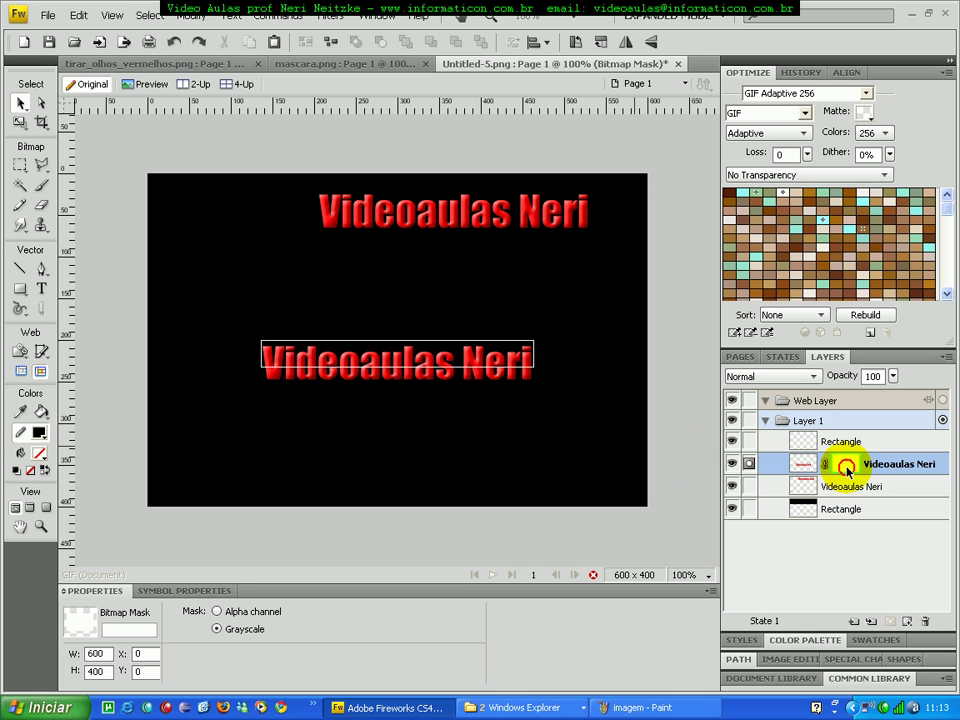
{"action": "left_click", "coordinate": [924, 622]}
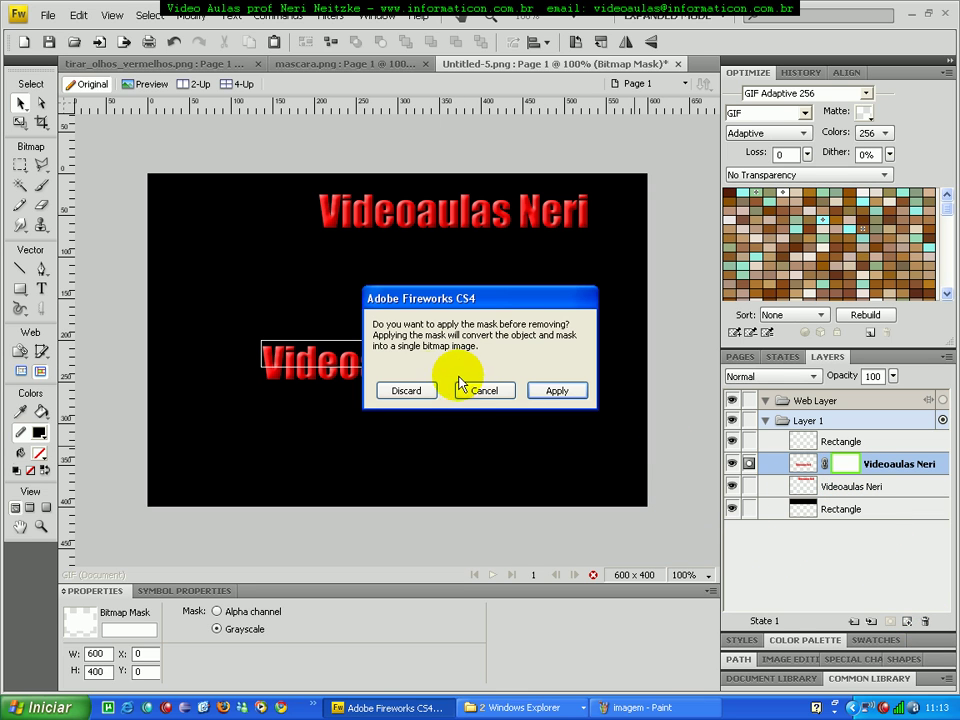
{"action": "left_click", "coordinate": [410, 392]}
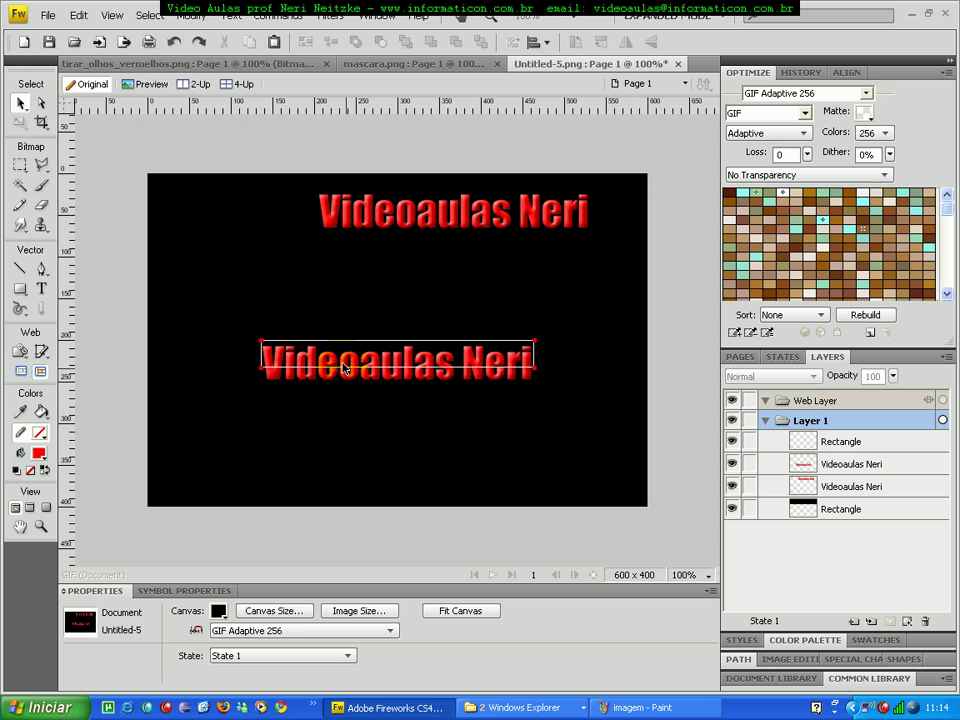
Scale the white-outlined rectangle down from its lower edge to a height of about 26 px
{"action": "left_click", "coordinate": [371, 372]}
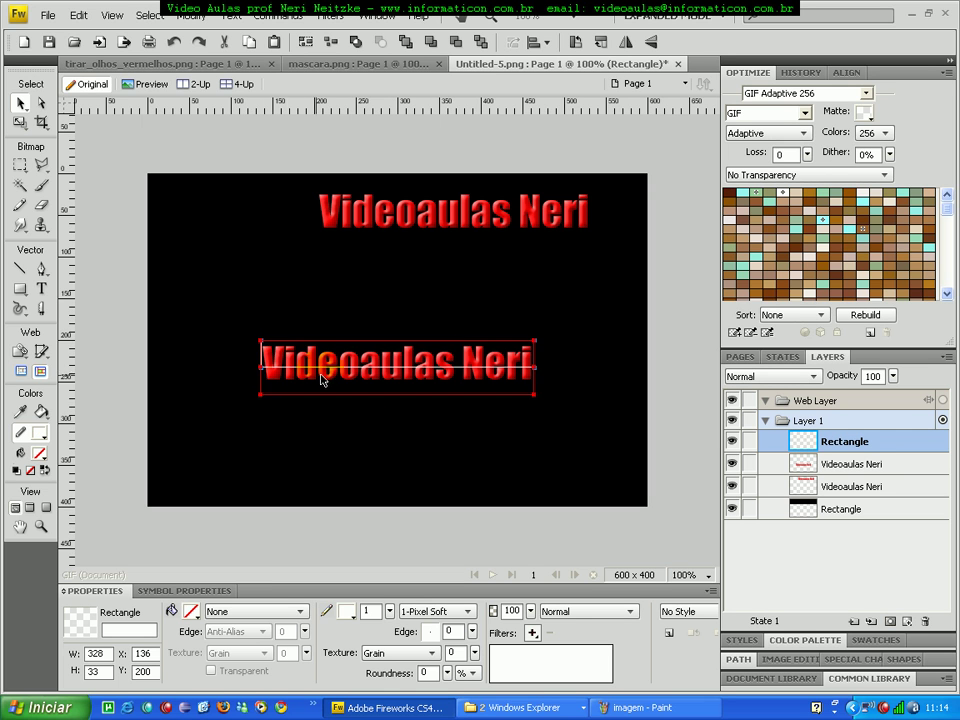
{"action": "left_click", "coordinate": [430, 370]}
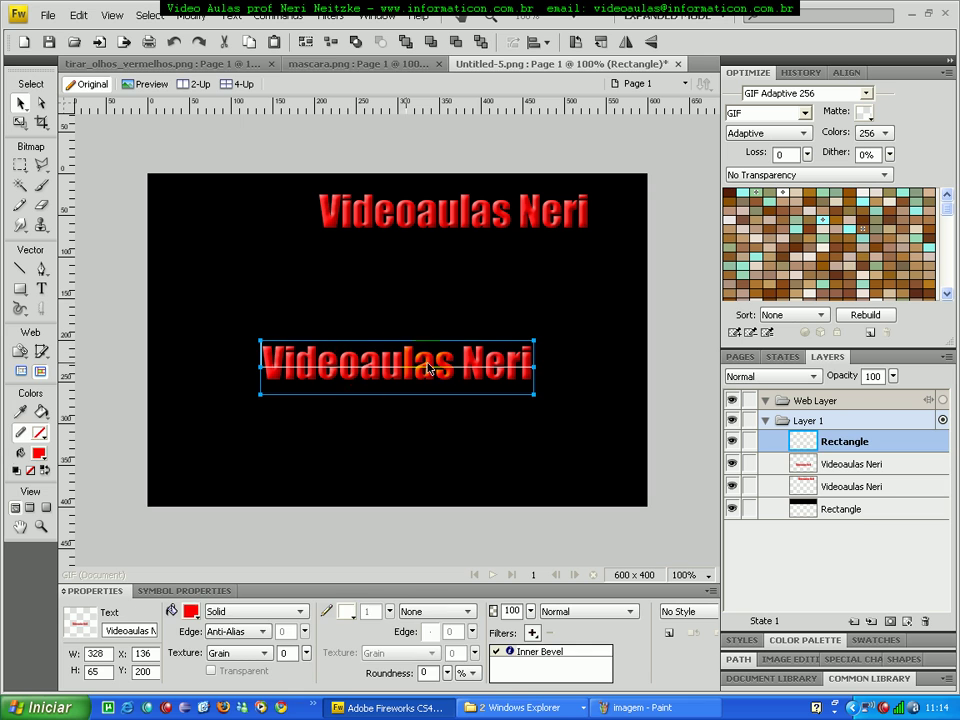
{"action": "left_click", "coordinate": [361, 376]}
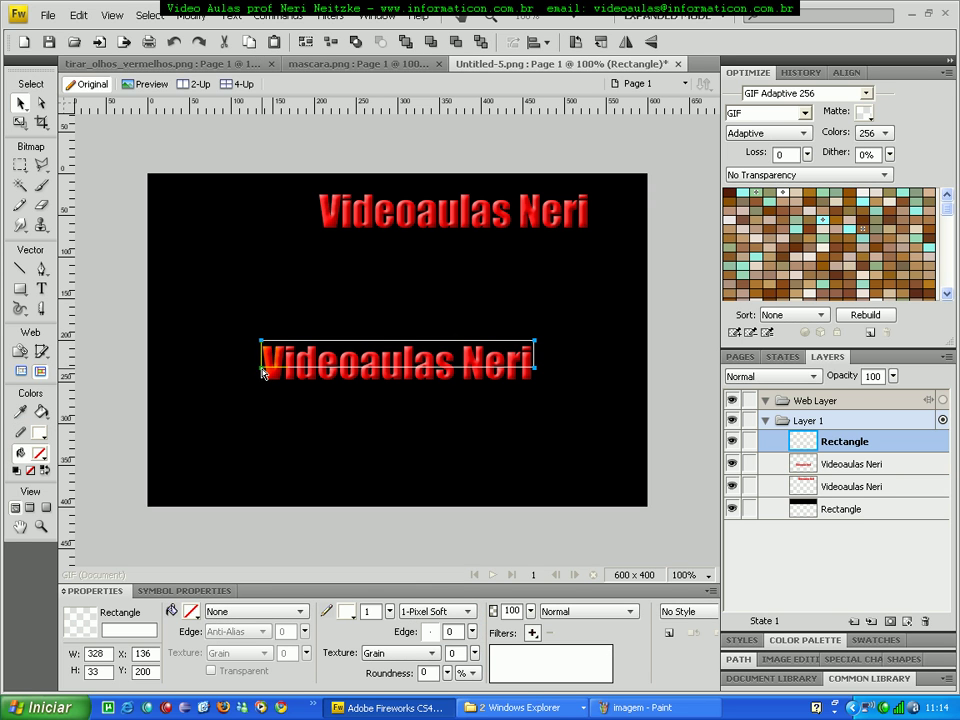
{"action": "left_click", "coordinate": [19, 122]}
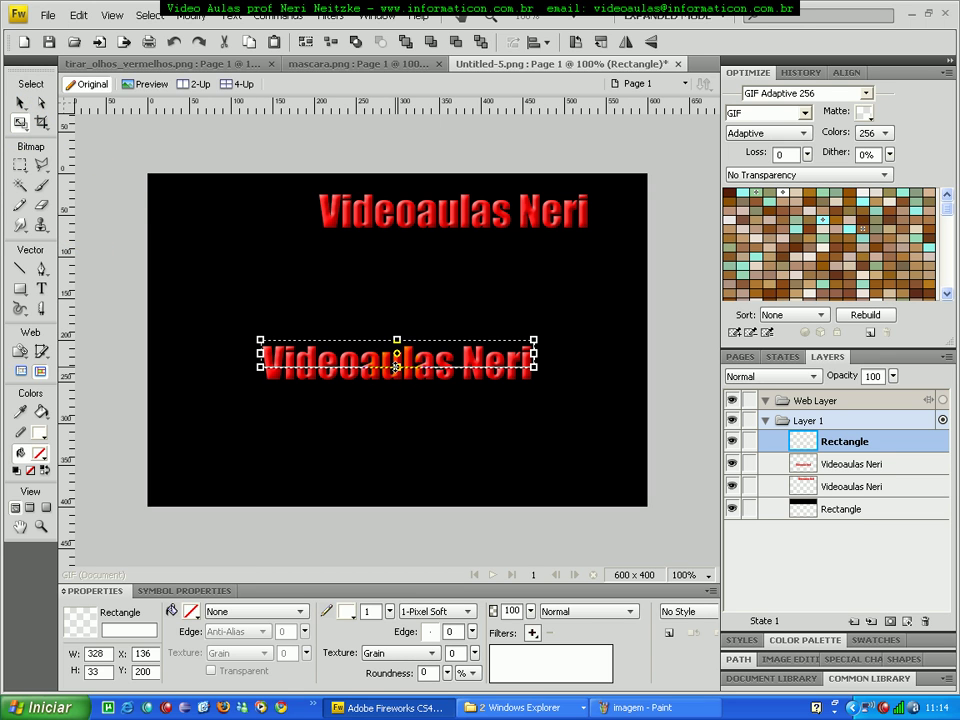
{"action": "left_click_drag", "start_coordinate": [397, 366], "coordinate": [397, 361]}
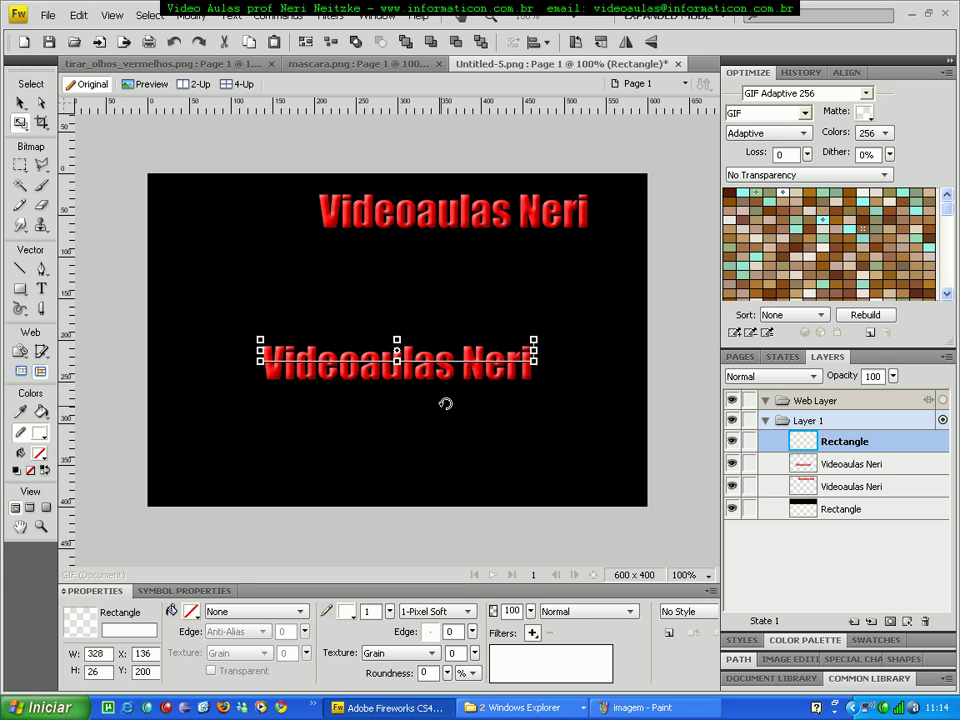
{"action": "left_click", "coordinate": [19, 103]}
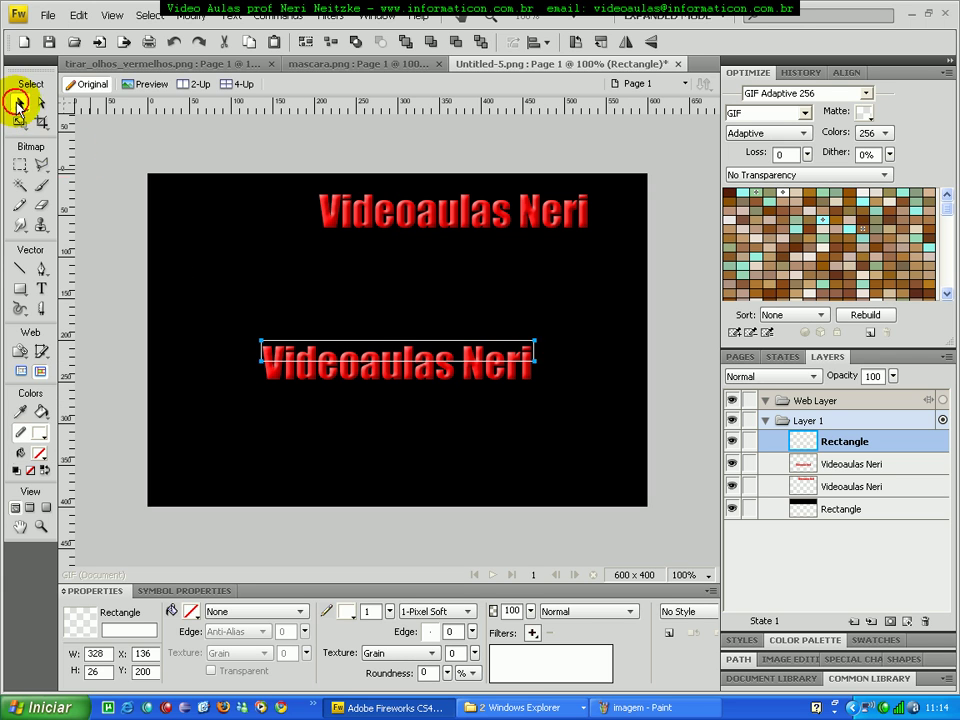
Give the lower title copy a new mask and make the mask active for editing
{"action": "left_click", "coordinate": [310, 380]}
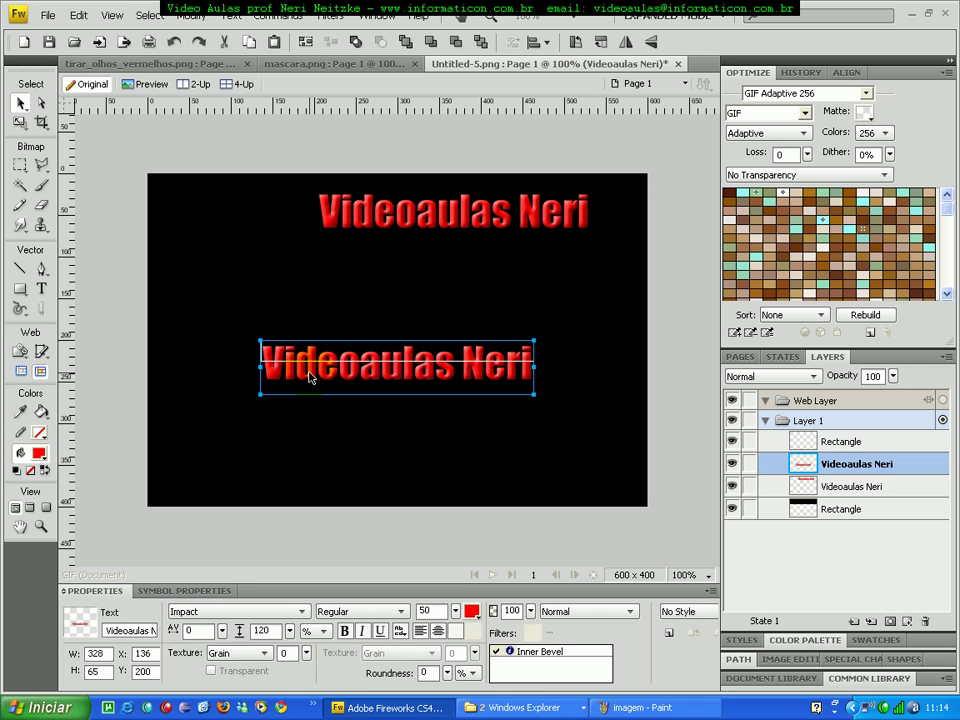
{"action": "left_click", "coordinate": [846, 472]}
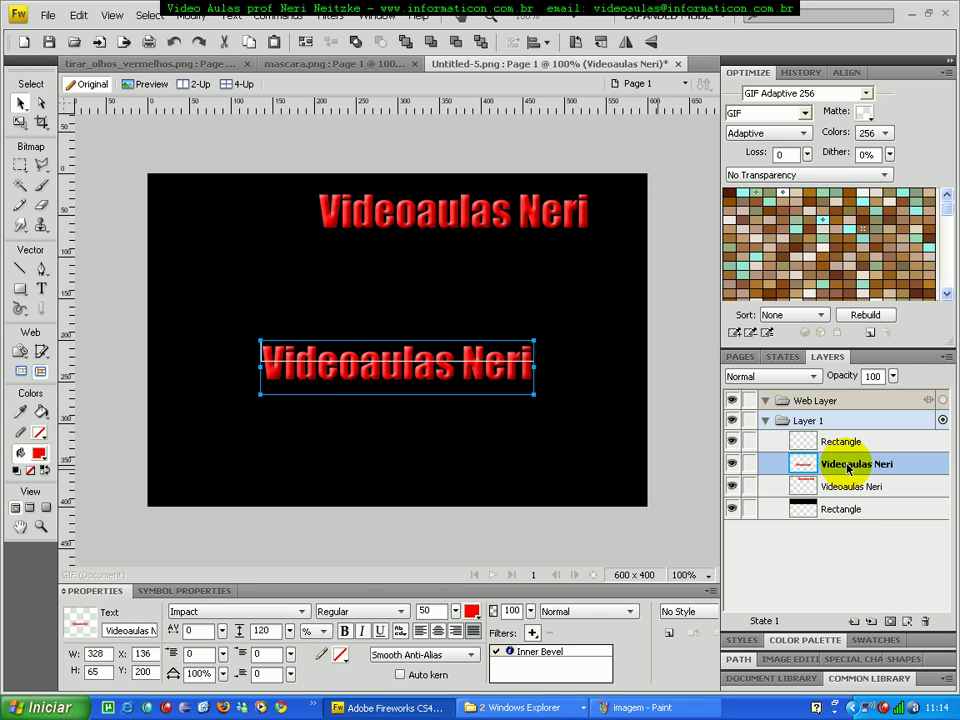
{"action": "left_click", "coordinate": [890, 621]}
{"action": "left_click", "coordinate": [845, 463]}
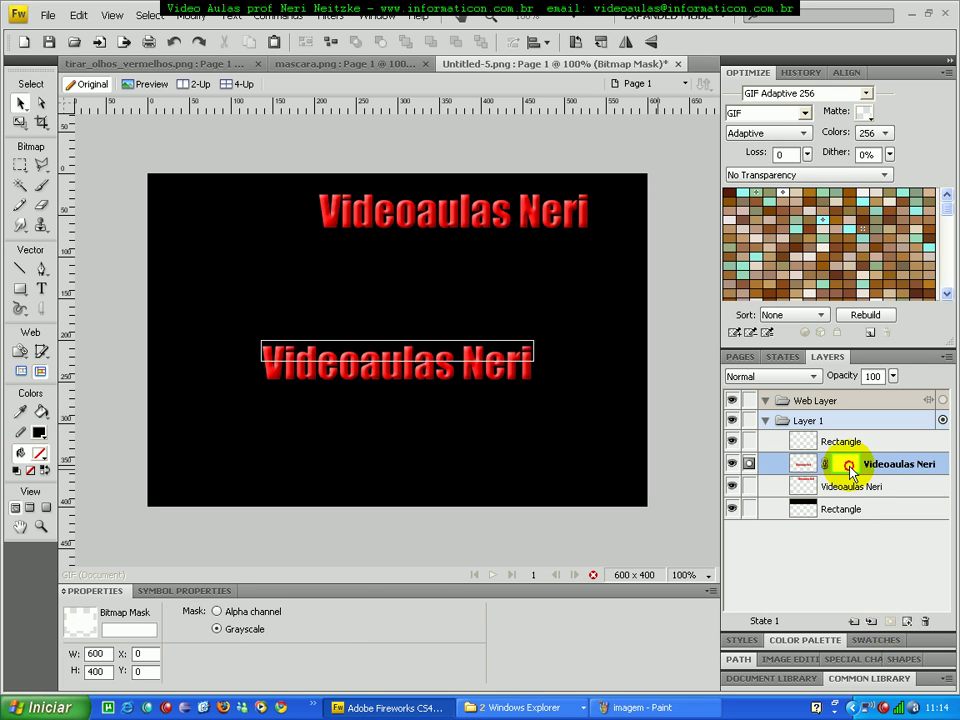
Cut the white-outlined rectangle and paste it into the lower title copy's mask so only the upper part of the text shows
{"action": "left_click", "coordinate": [303, 348]}
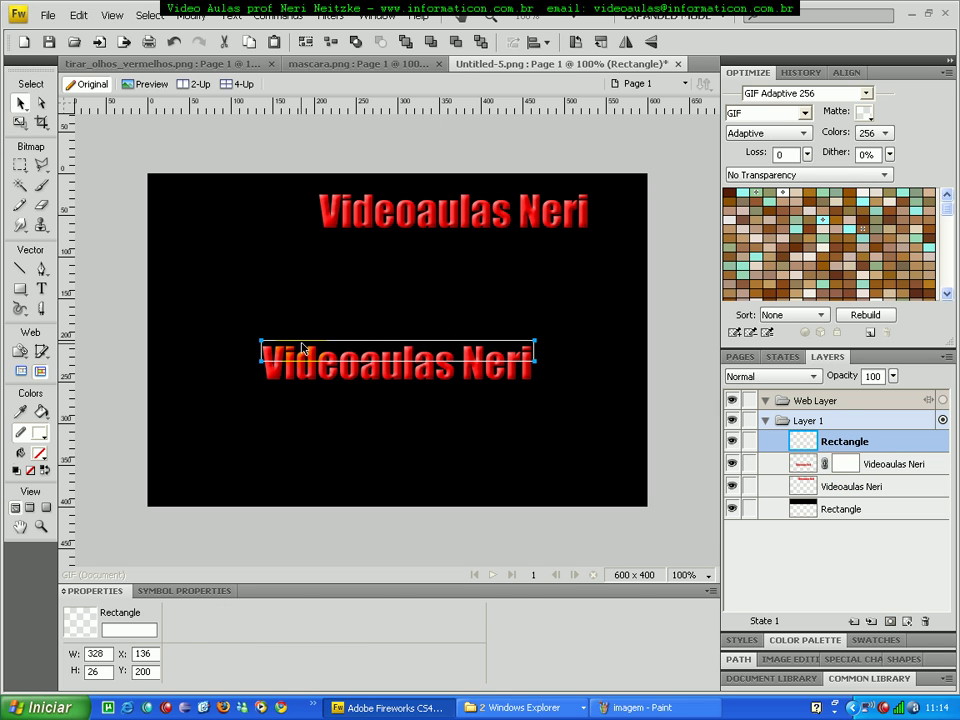
{"action": "left_click", "coordinate": [226, 44]}
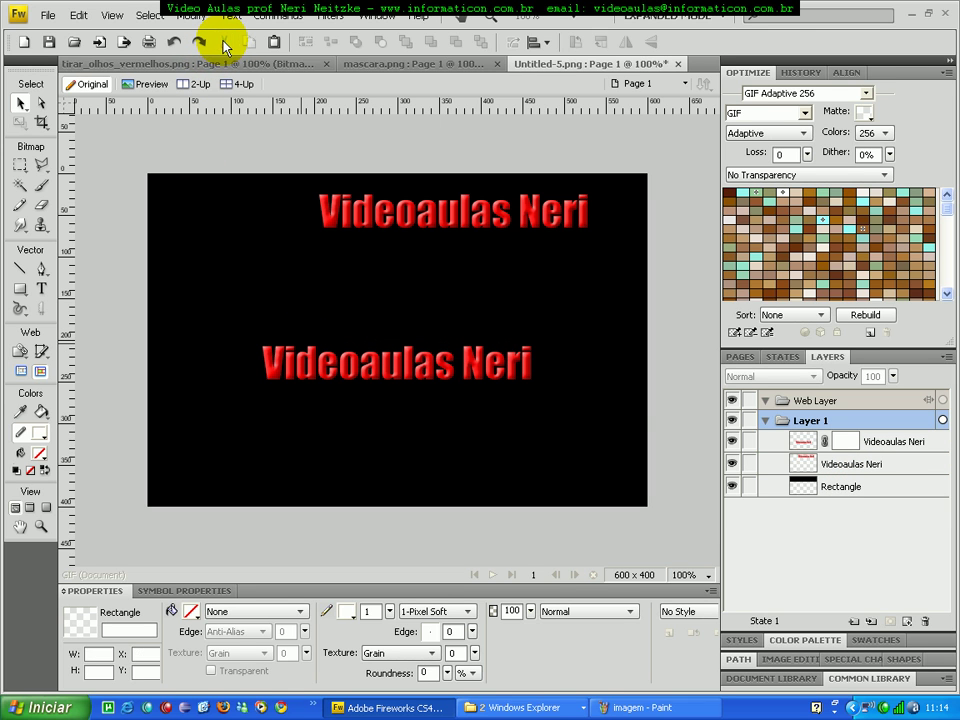
{"action": "left_click", "coordinate": [849, 443]}
{"action": "left_click", "coordinate": [275, 44]}
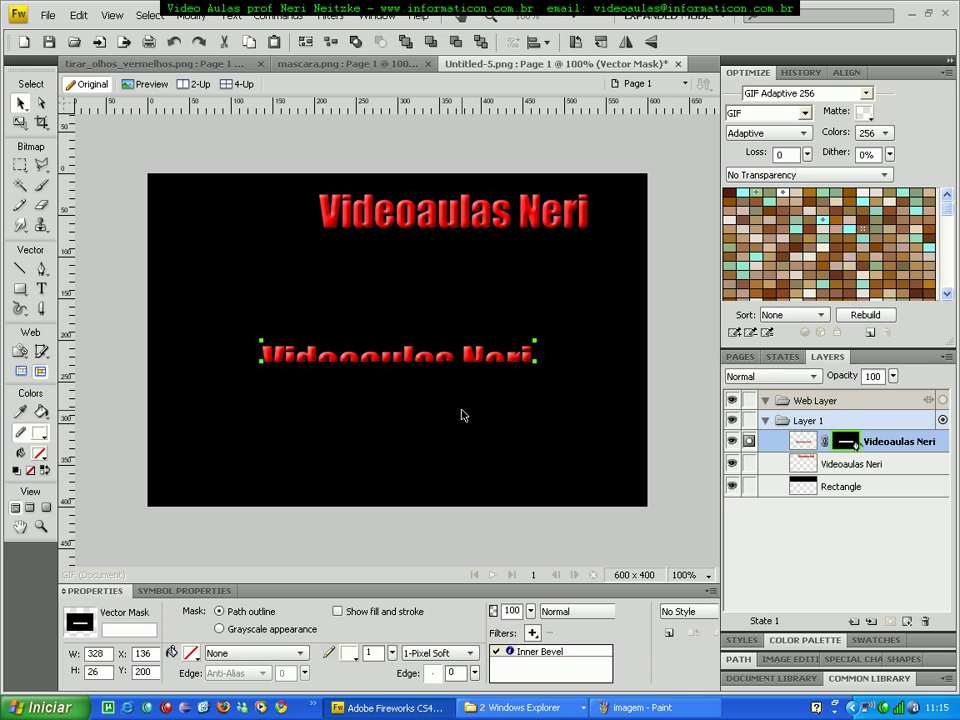
{"action": "left_click", "coordinate": [408, 420]}
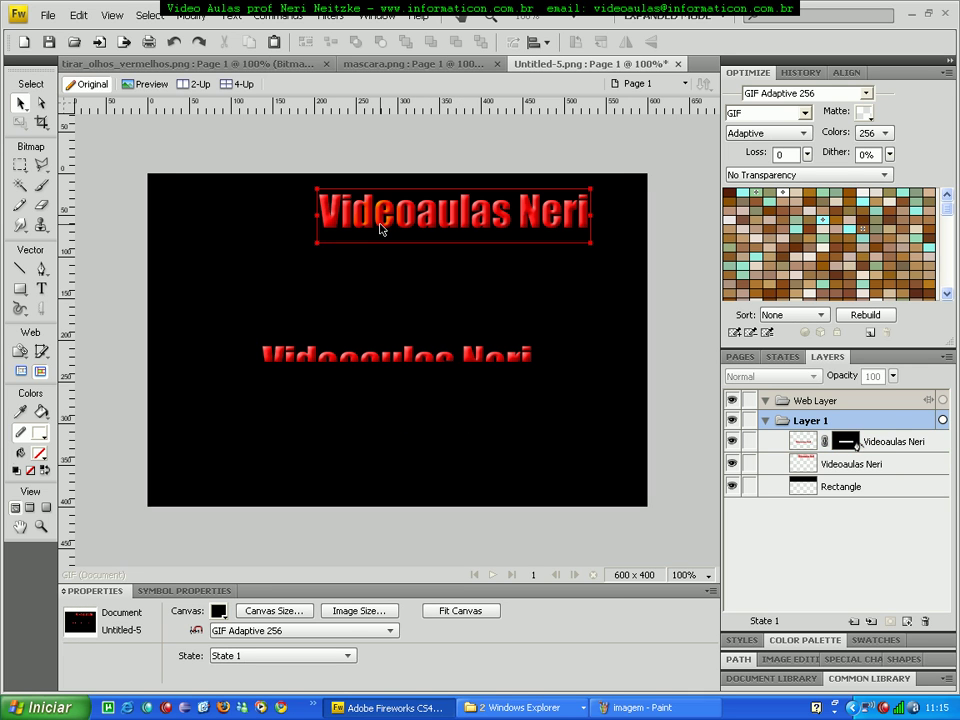
Place a horizontal and a vertical guide at the upper title's top and left edges, and nudge the title up to line up with them
{"action": "left_click_drag", "start_coordinate": [241, 120], "coordinate": [248, 190]}
{"action": "left_click_drag", "start_coordinate": [64, 193], "coordinate": [351, 208]}
{"action": "left_click", "coordinate": [340, 205]}
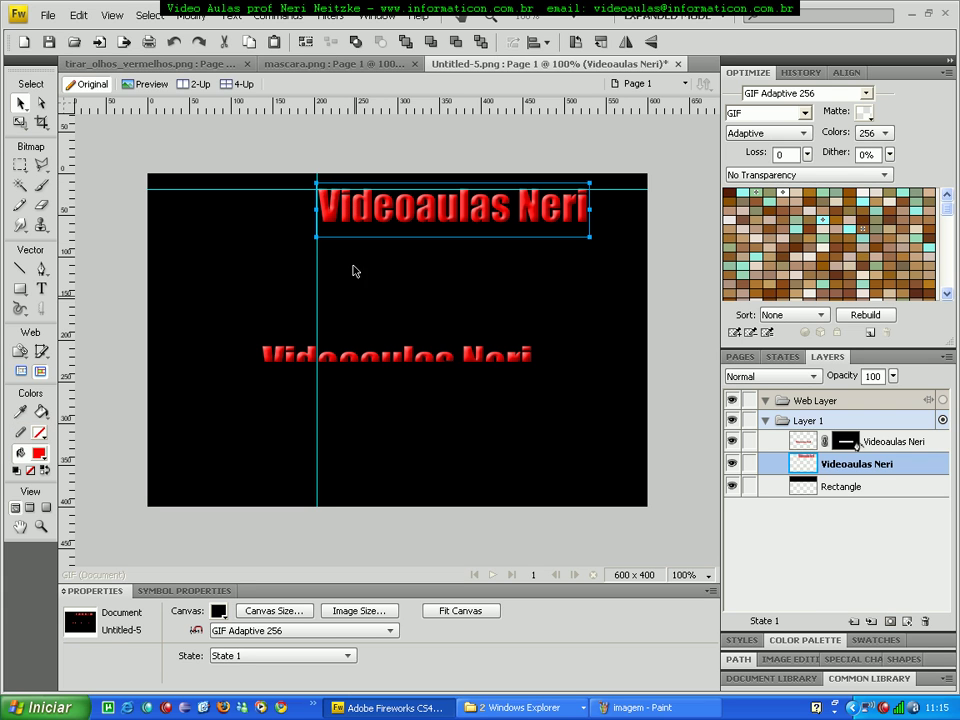
Recolour the masked title copy white (#FFFFFF) and move it exactly over the upper title, at X 203, Y 11
{"action": "left_click", "coordinate": [352, 366]}
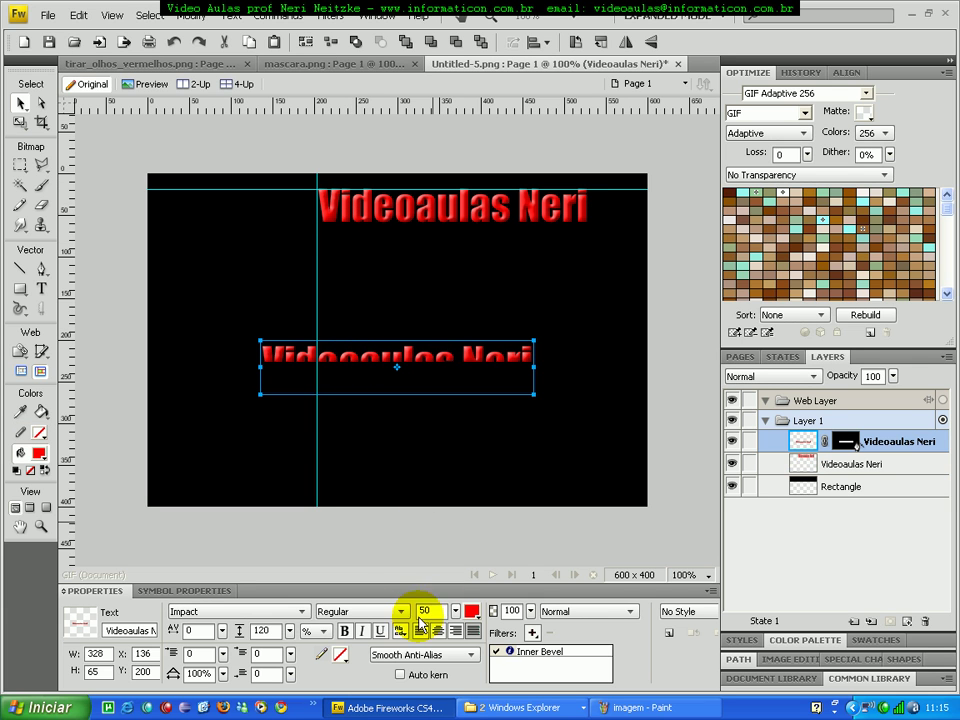
{"action": "left_click", "coordinate": [470, 612]}
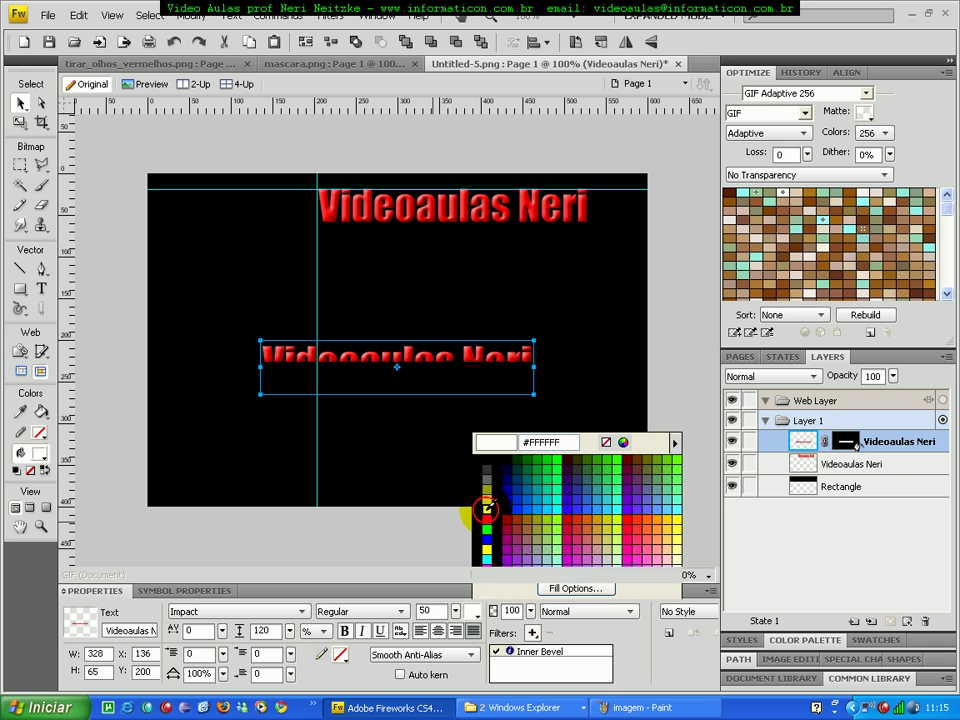
{"action": "left_click", "coordinate": [486, 509]}
{"action": "left_click_drag", "start_coordinate": [366, 366], "coordinate": [420, 209]}
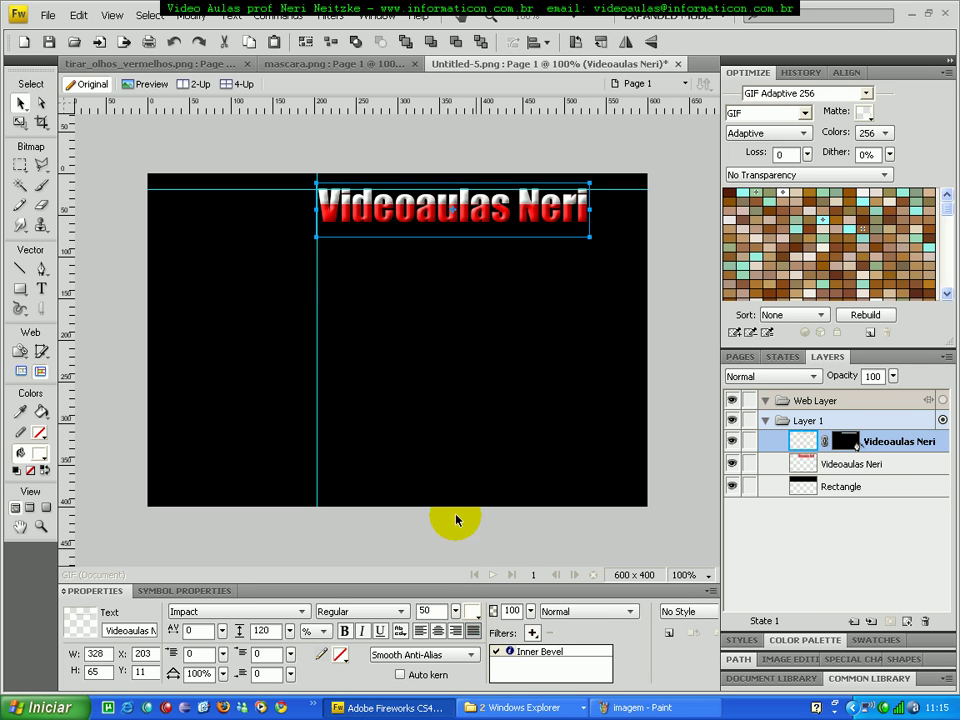
Lower the white masked title copy's opacity to 39 and deselect it
{"action": "left_click", "coordinate": [526, 611]}
{"action": "left_click_drag", "start_coordinate": [535, 610], "coordinate": [535, 658]}
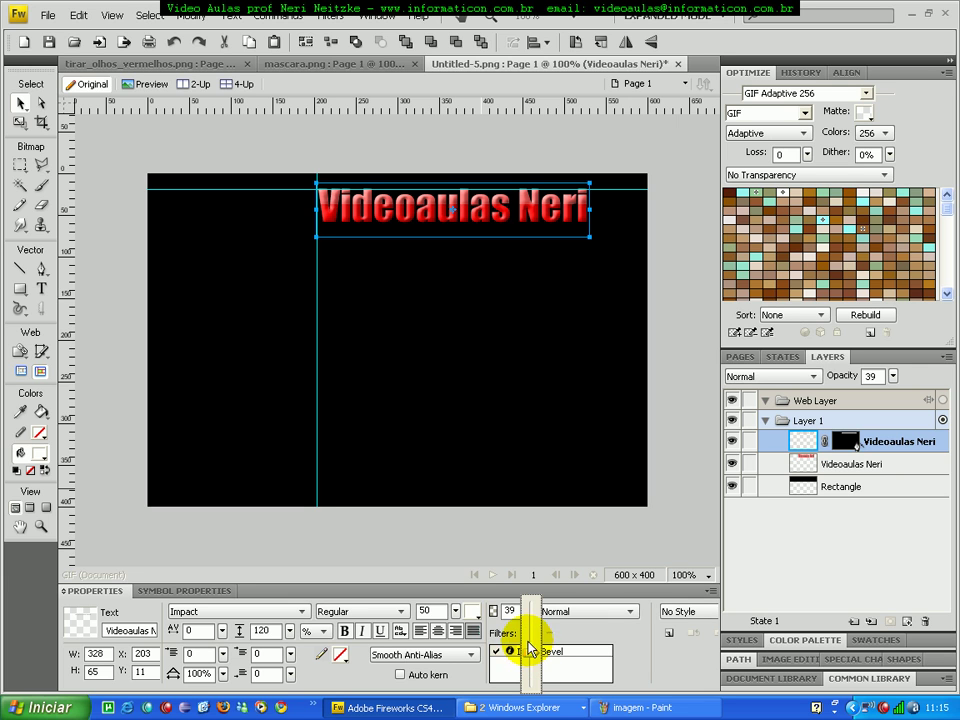
{"action": "left_click", "coordinate": [505, 615]}
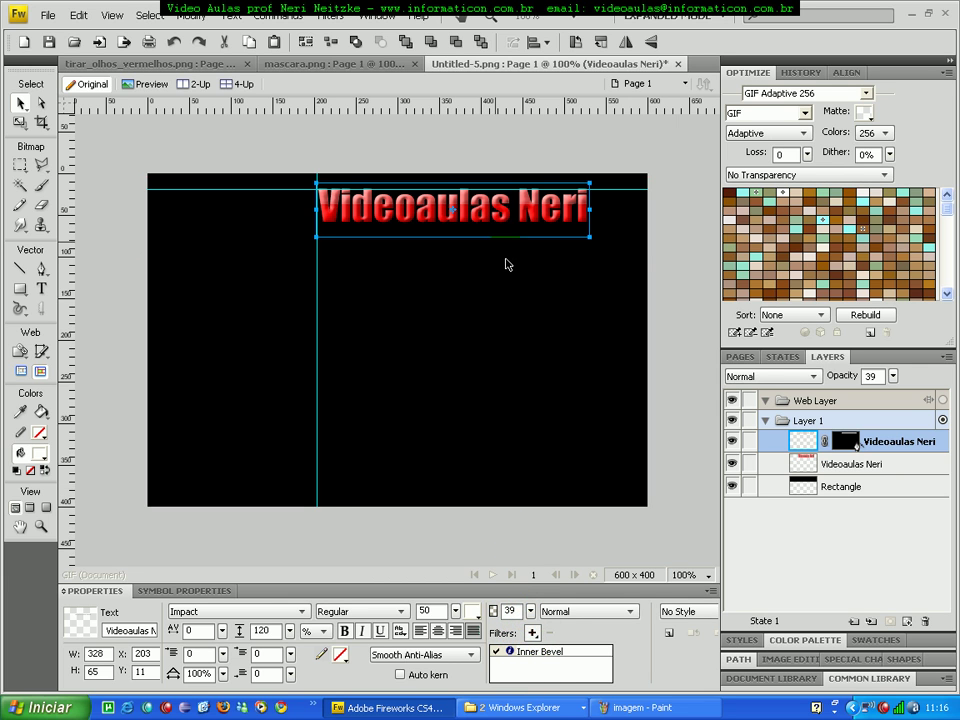
{"action": "left_click", "coordinate": [508, 302]}
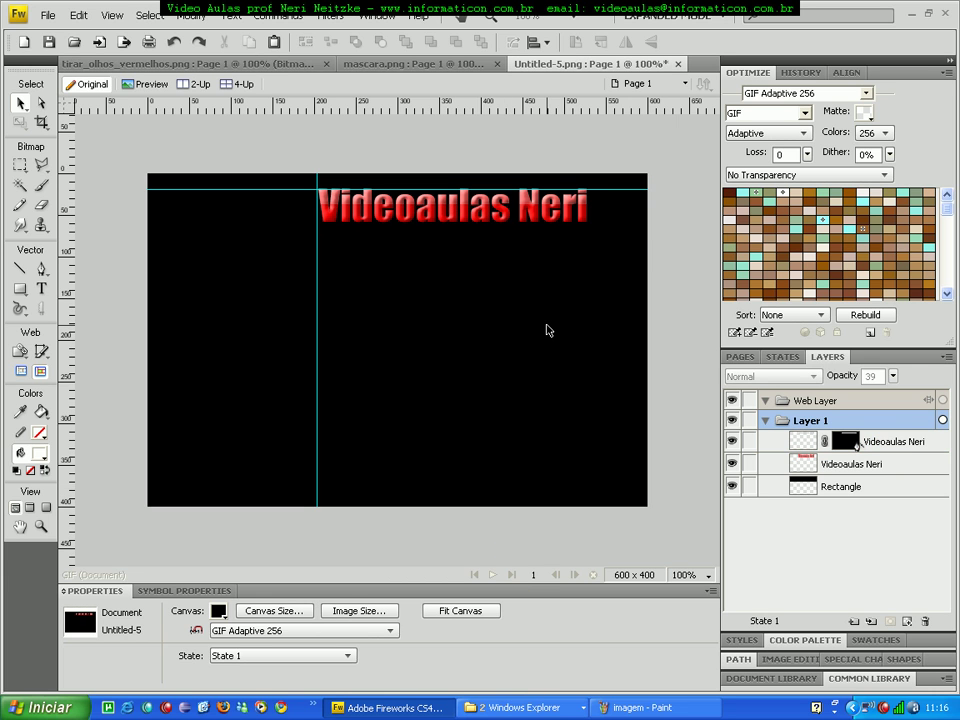